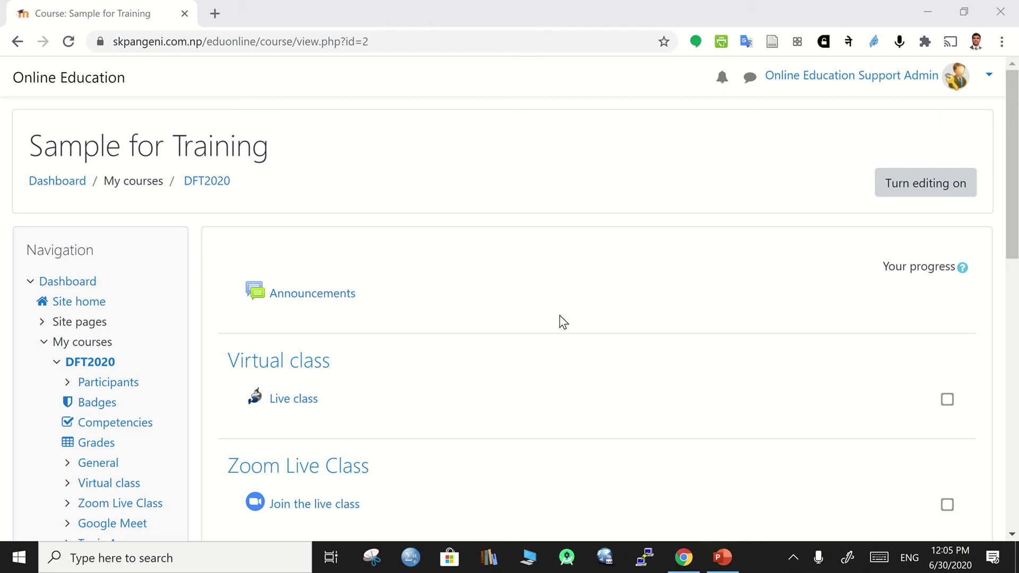
Step: Turn on editing mode for the course page
{"action": "scroll", "coordinate": [563, 322], "scroll_direction": "down", "scroll_amount": 1}
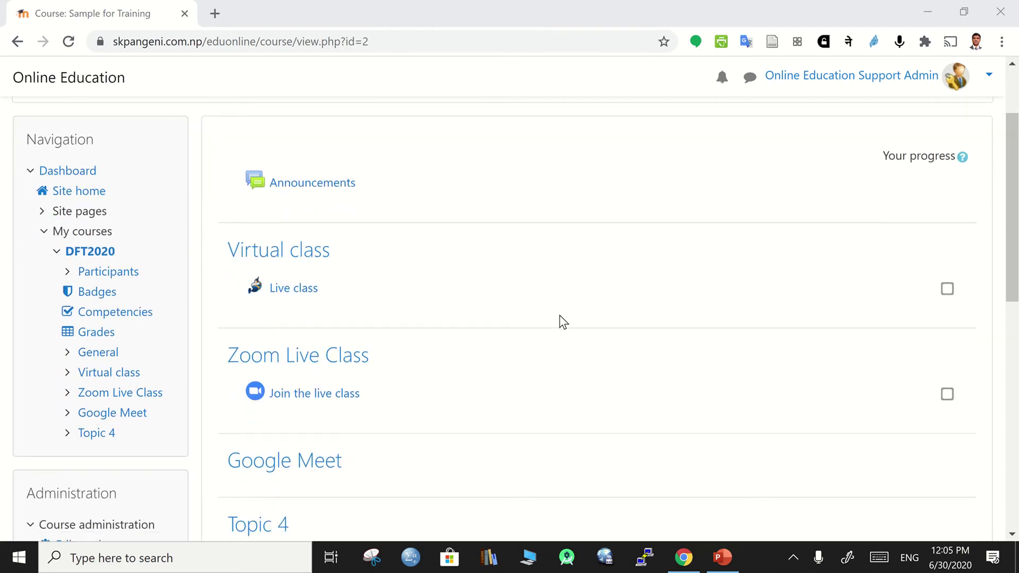
{"action": "scroll", "coordinate": [563, 322], "scroll_direction": "up", "scroll_amount": 1}
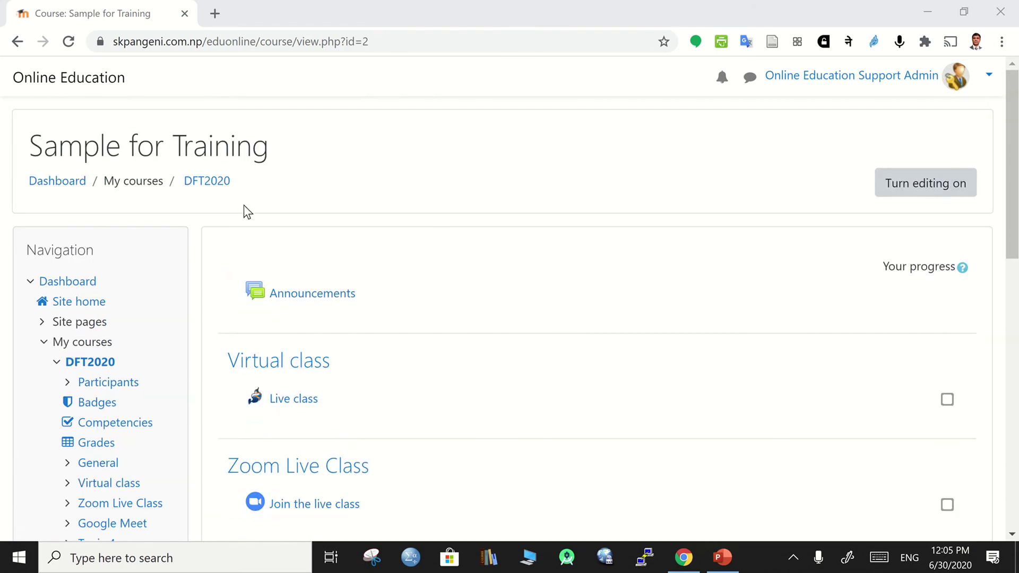
{"action": "scroll", "coordinate": [617, 251], "scroll_direction": "down", "scroll_amount": 1}
{"action": "scroll", "coordinate": [617, 250], "scroll_direction": "up", "scroll_amount": 1}
{"action": "left_click", "coordinate": [917, 185]}
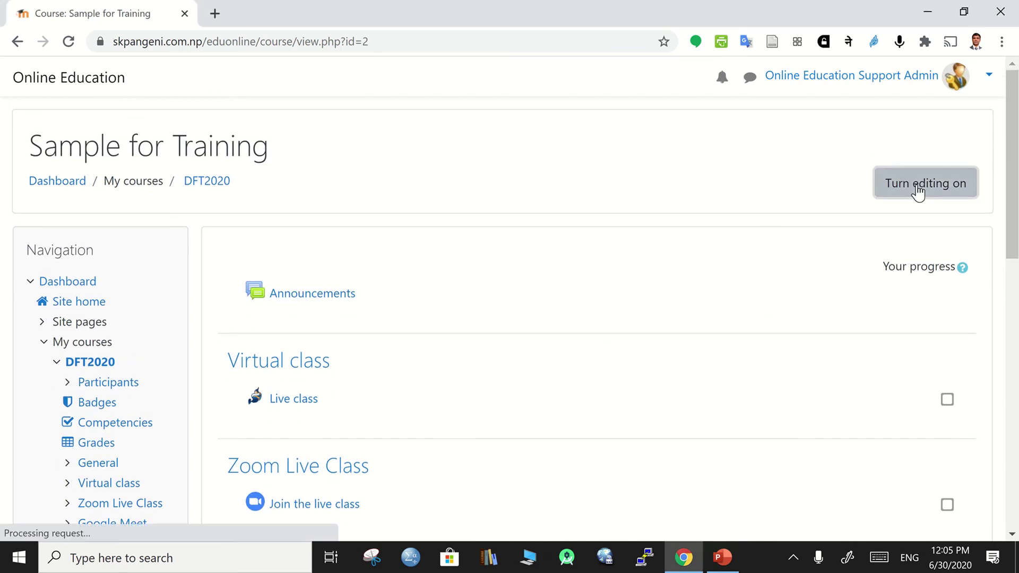
Step: Rename the Topic 4 section to 'Viva Schedule'
{"action": "scroll", "coordinate": [616, 323], "scroll_direction": "down", "scroll_amount": 3}
{"action": "scroll", "coordinate": [615, 323], "scroll_direction": "down", "scroll_amount": 8}
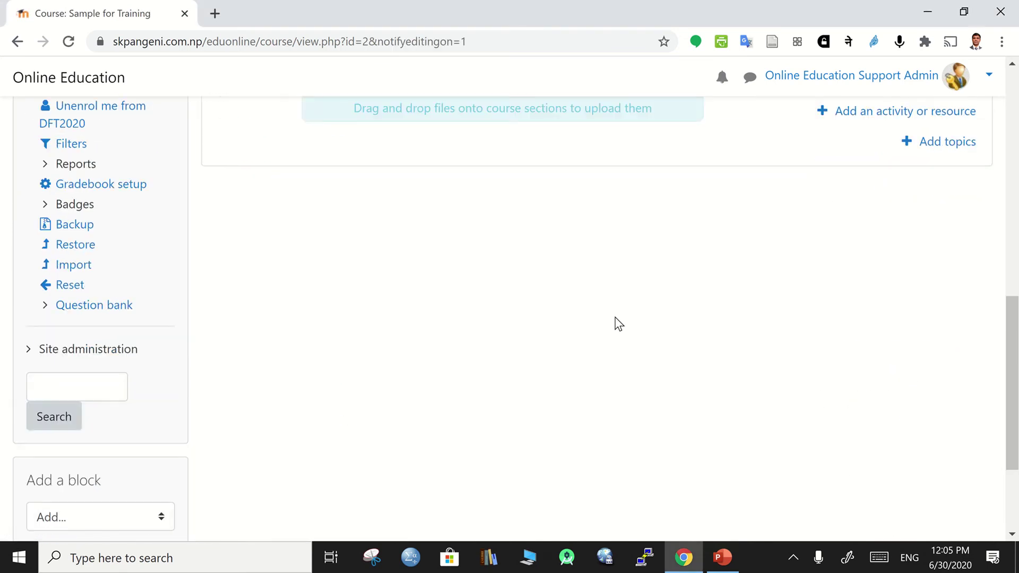
{"action": "scroll", "coordinate": [614, 323], "scroll_direction": "up", "scroll_amount": 4}
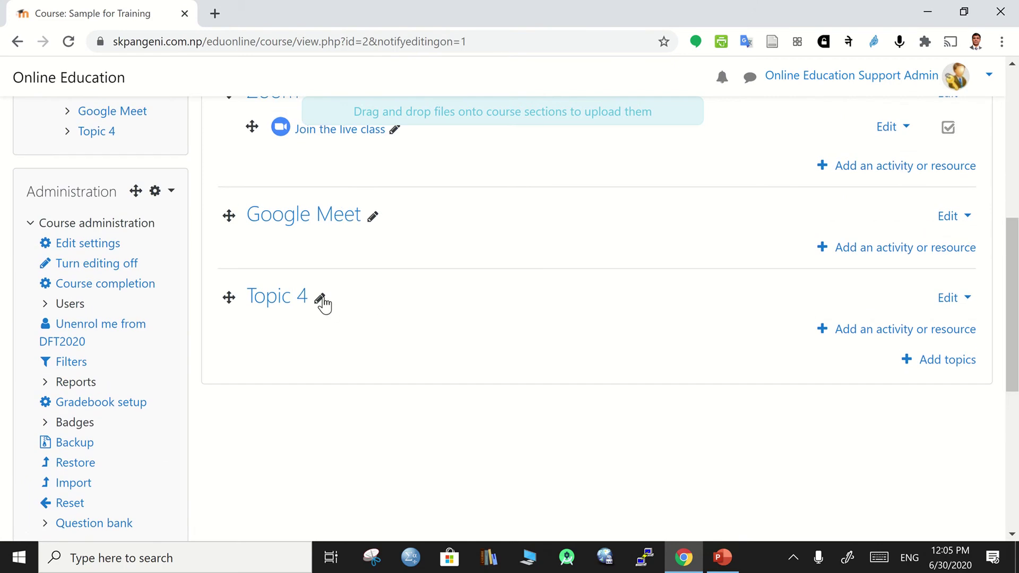
{"action": "left_click", "coordinate": [321, 298]}
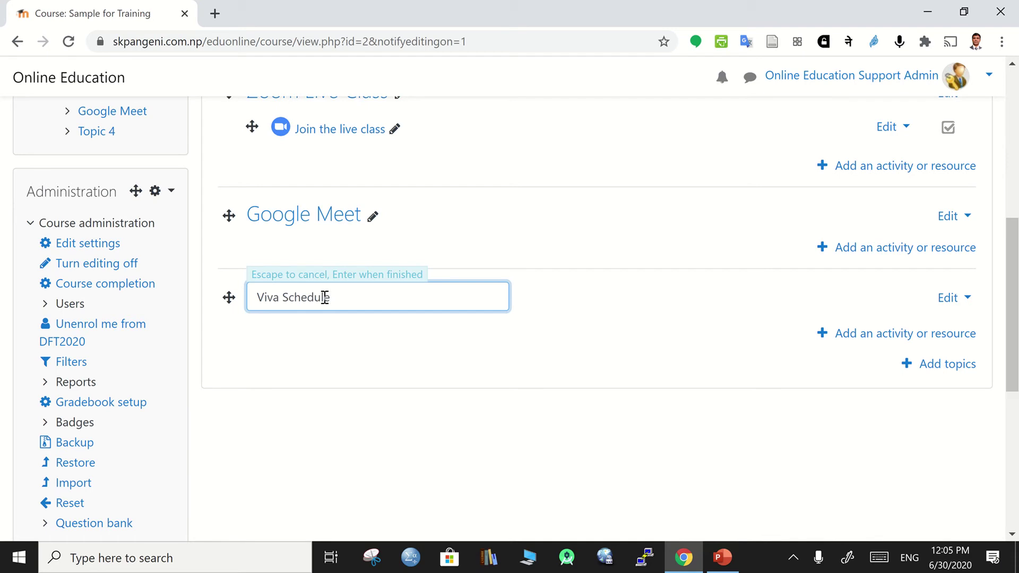
{"action": "key", "text": "Return"}
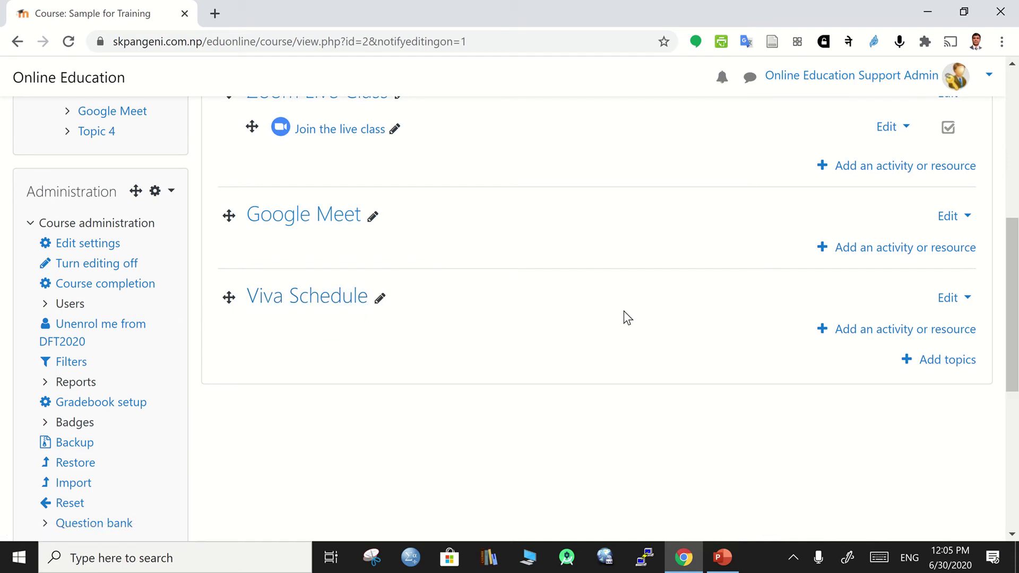
Step: Open the activity chooser for Viva Schedule and select Scheduler
{"action": "left_click", "coordinate": [840, 331]}
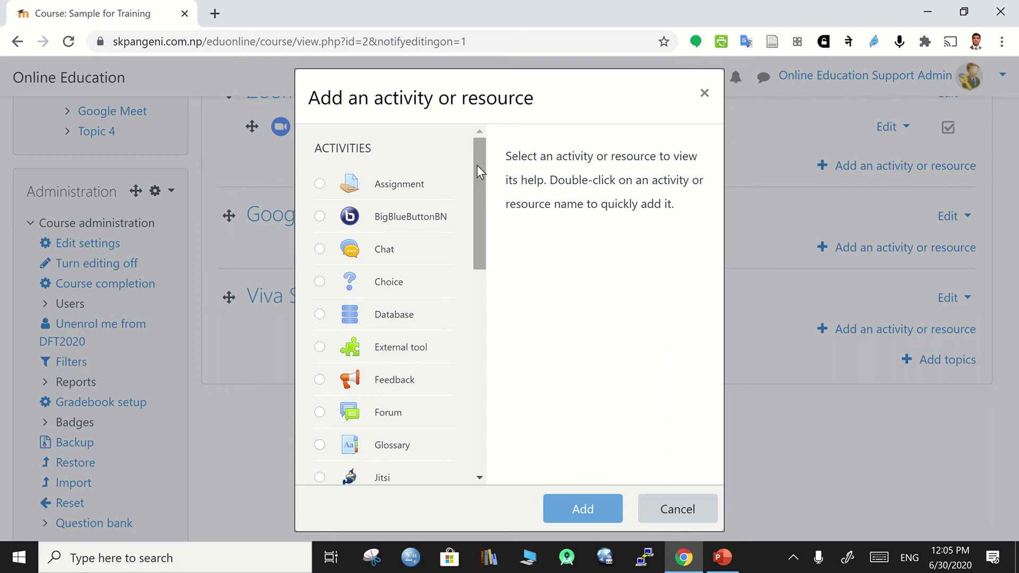
{"action": "left_click_drag", "start_coordinate": [477, 165], "coordinate": [473, 212]}
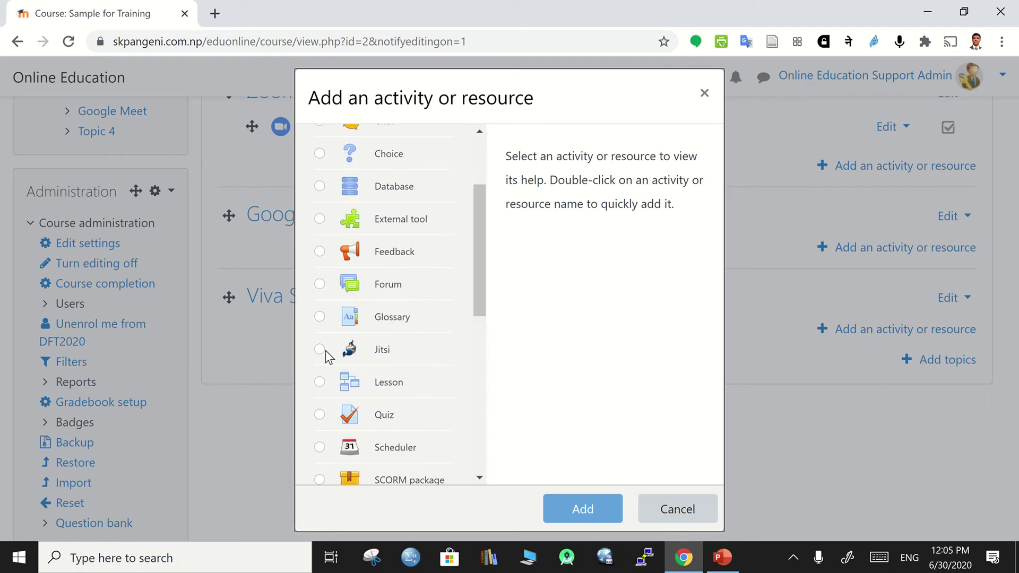
{"action": "left_click", "coordinate": [411, 450]}
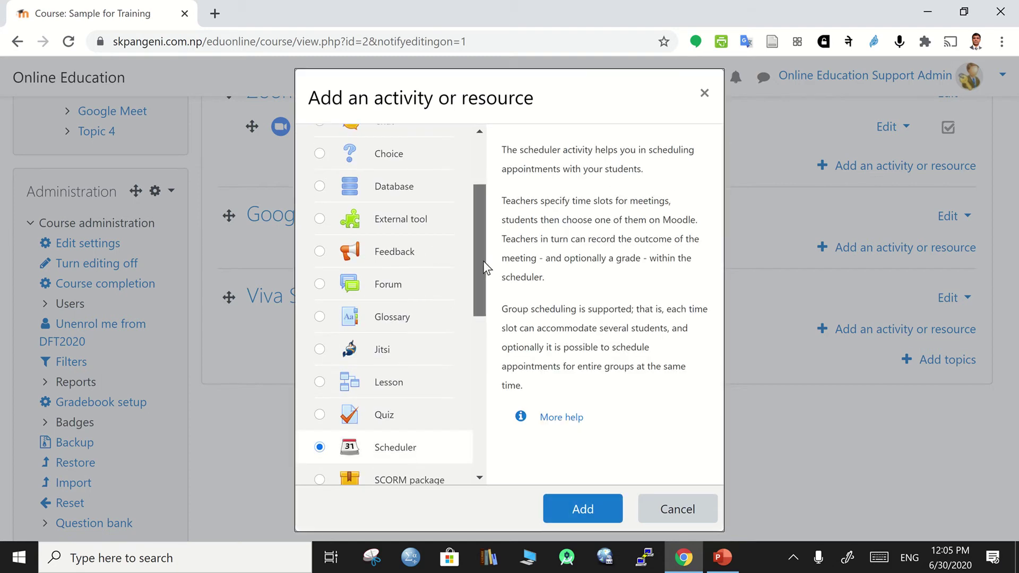
{"action": "left_click_drag", "start_coordinate": [483, 260], "coordinate": [471, 323]}
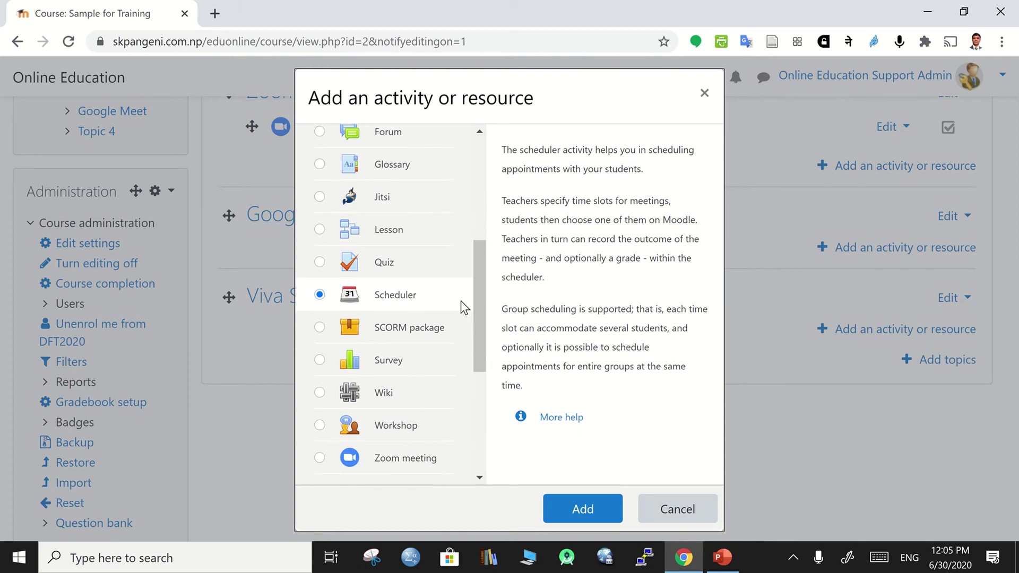
{"action": "left_click_drag", "start_coordinate": [479, 310], "coordinate": [471, 284]}
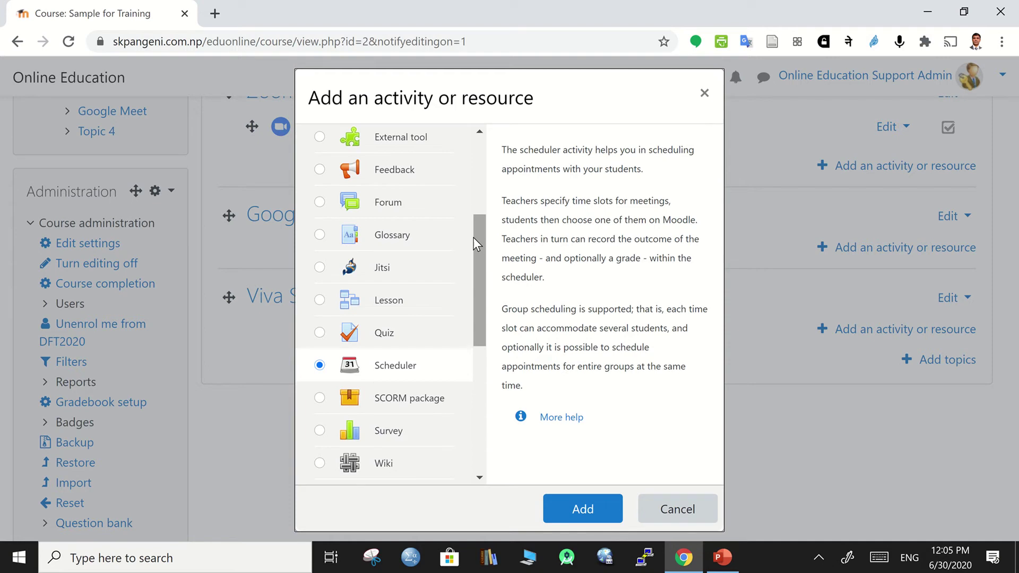
{"action": "mouse_move", "coordinate": [478, 246]}
{"action": "left_mouse_down"}
{"action": "mouse_move", "coordinate": [477, 313]}
{"action": "mouse_move", "coordinate": [479, 226]}
{"action": "mouse_move", "coordinate": [475, 252]}
{"action": "left_mouse_up"}
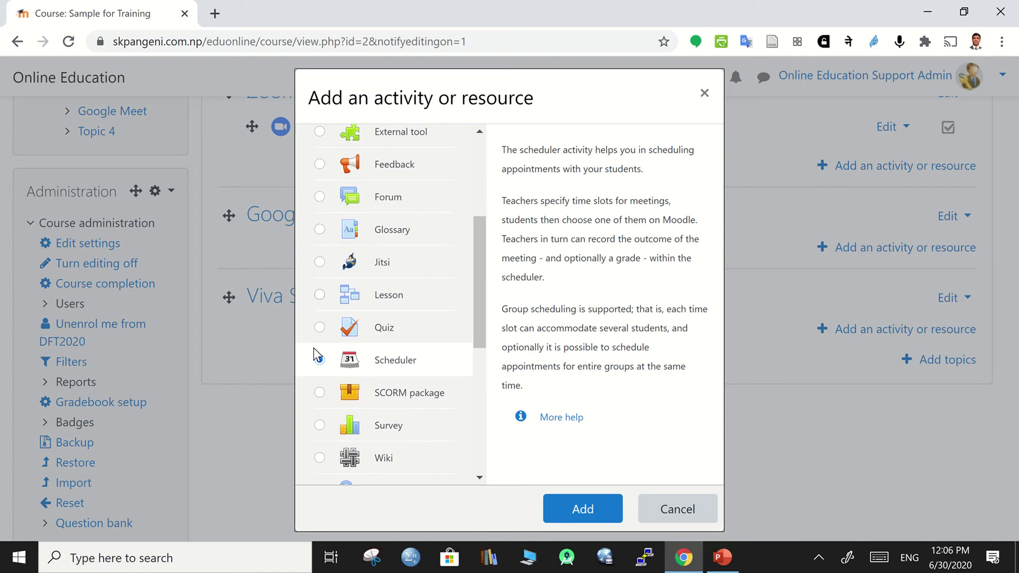
Step: Add the Scheduler named 'Book a time slot for Viva' with a 'Dear Students' bulleted introduction
{"action": "left_click", "coordinate": [561, 509]}
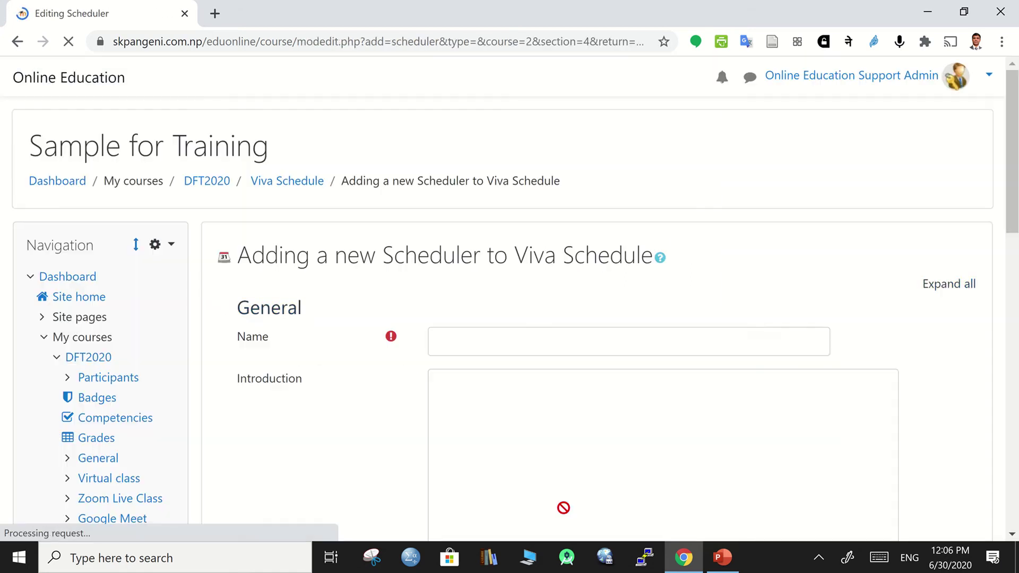
{"action": "left_click", "coordinate": [456, 340]}
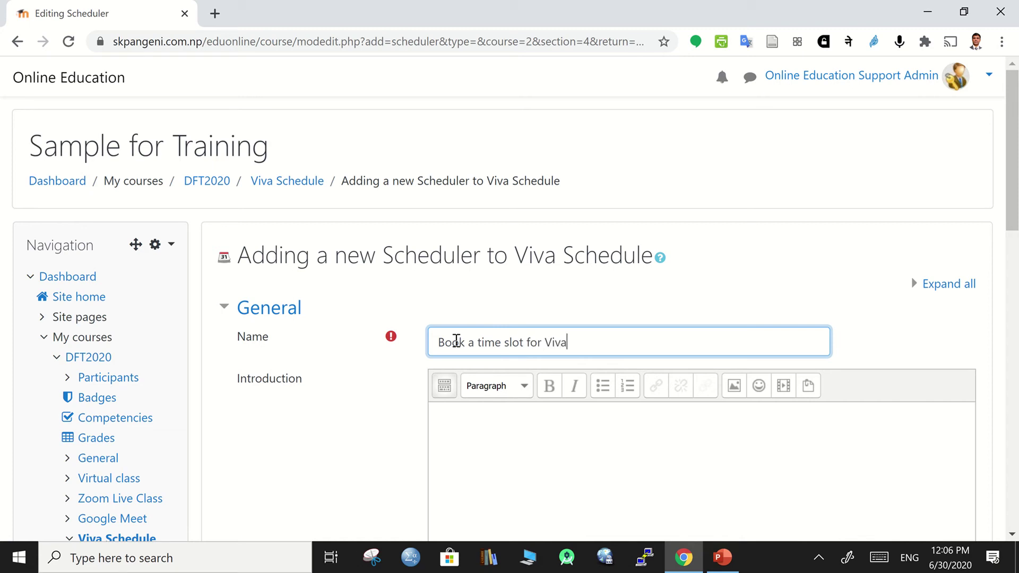
{"action": "left_click", "coordinate": [564, 482]}
{"action": "scroll", "coordinate": [564, 482], "scroll_direction": "down", "scroll_amount": 2}
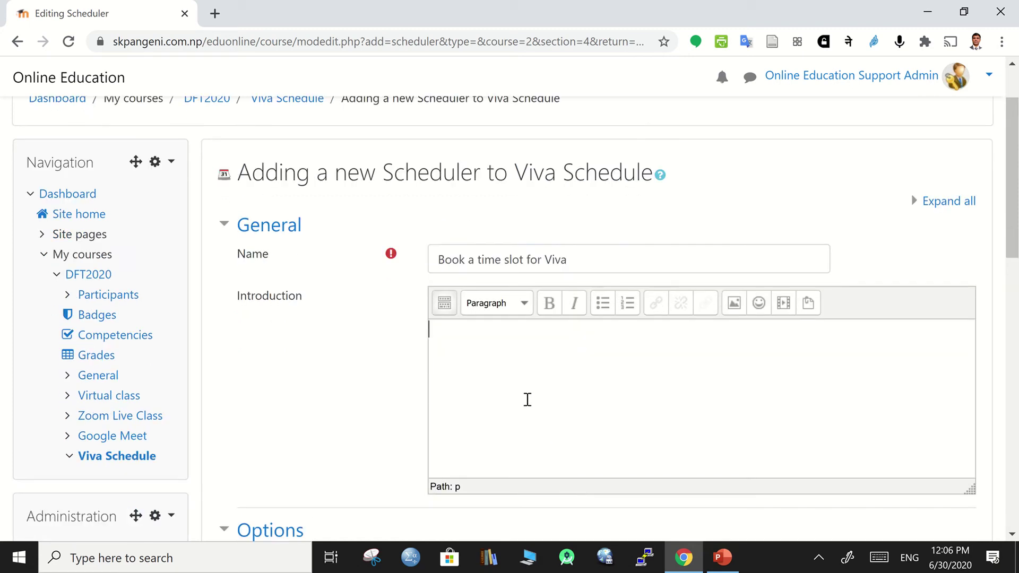
{"action": "left_click", "coordinate": [445, 306]}
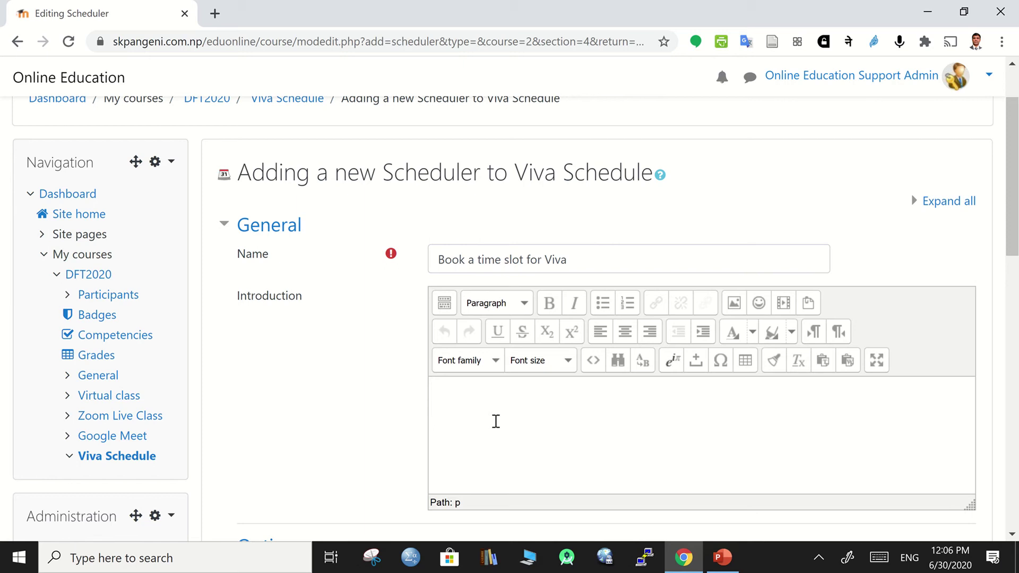
{"action": "type", "text": "Dear Students,"}
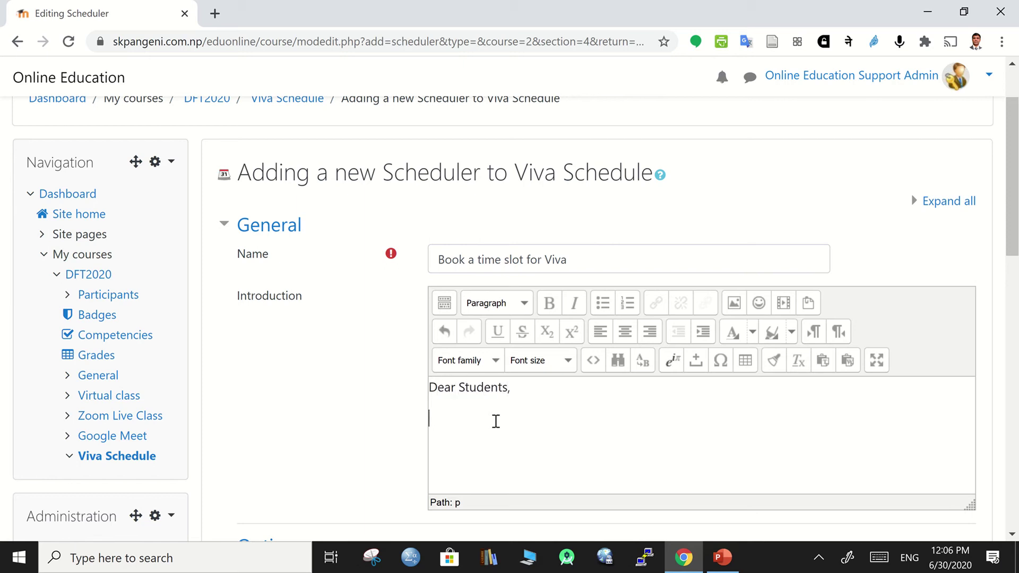
{"action": "left_click", "coordinate": [603, 303]}
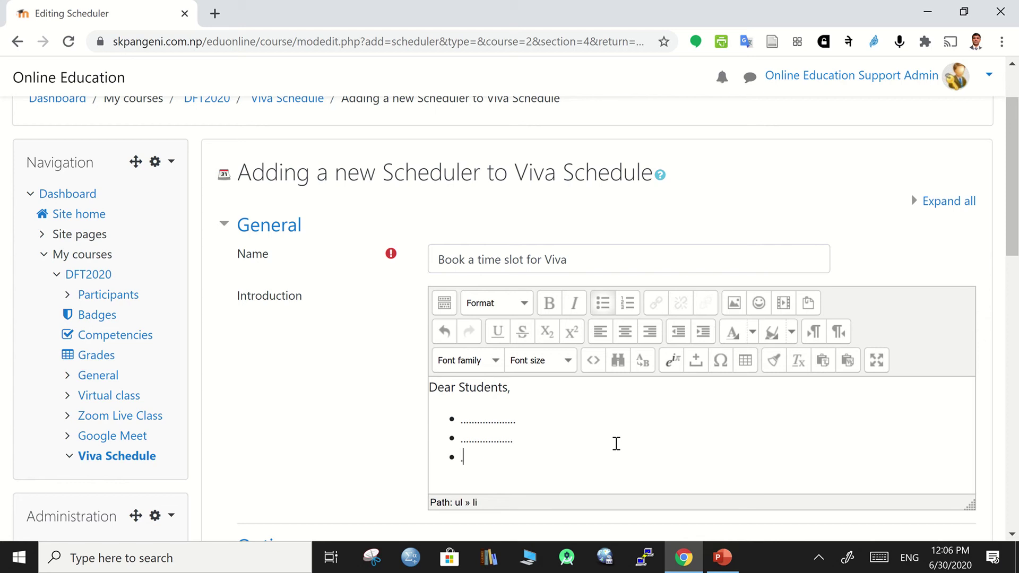
Step: Set the teacher role name to Facilitator and limit students to one appointment at a time
{"action": "scroll", "coordinate": [616, 444], "scroll_direction": "down", "scroll_amount": 4}
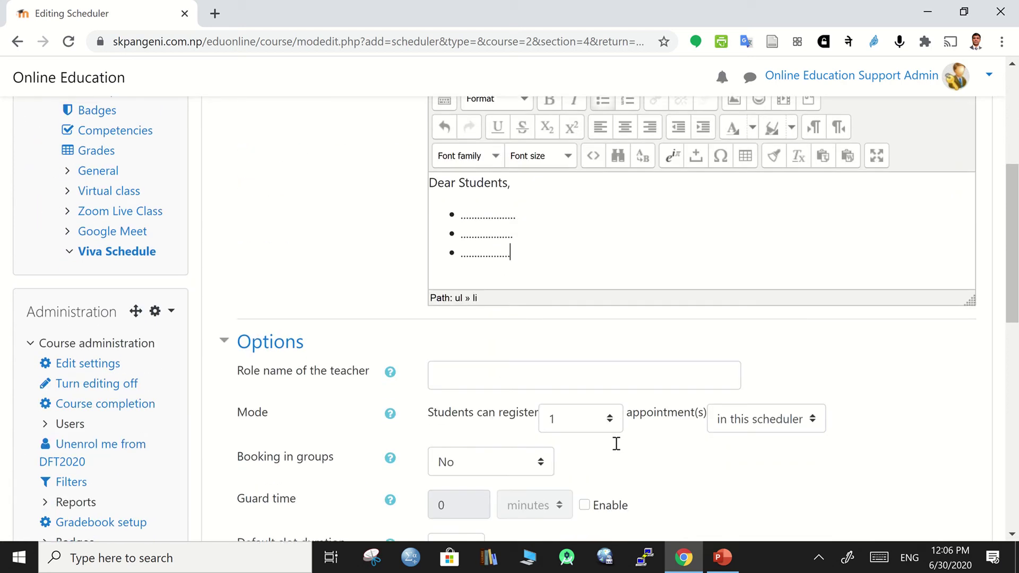
{"action": "scroll", "coordinate": [401, 323], "scroll_direction": "down", "scroll_amount": 1}
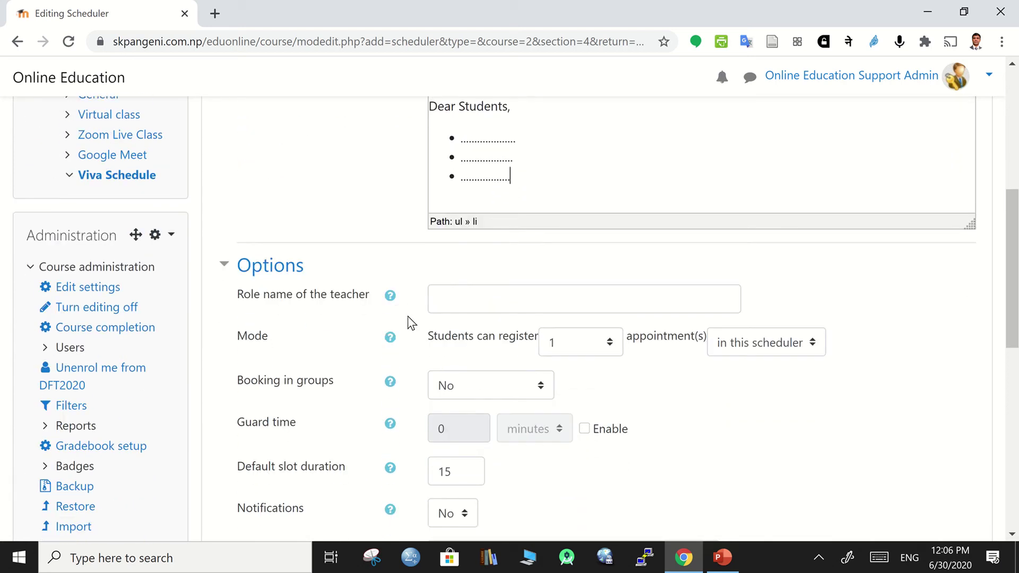
{"action": "left_click", "coordinate": [458, 304]}
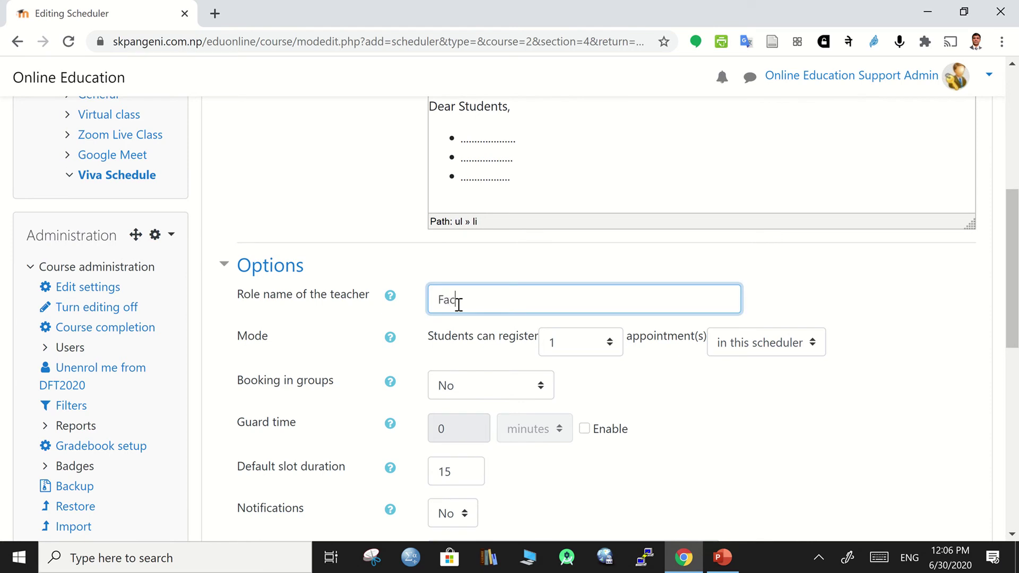
{"action": "type", "text": "Facilitaator"}
{"action": "left_click", "coordinate": [747, 350]}
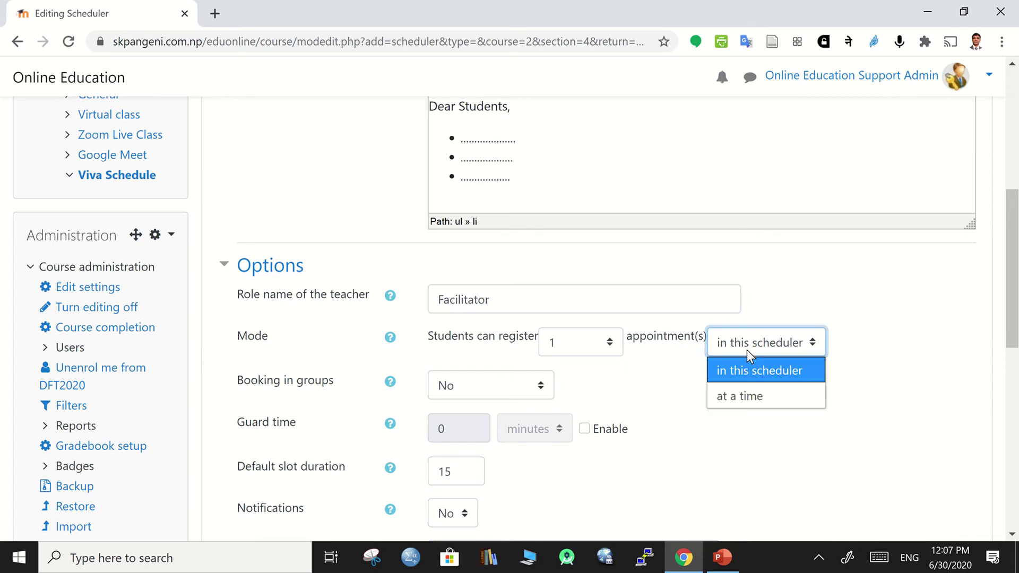
{"action": "left_click", "coordinate": [745, 404]}
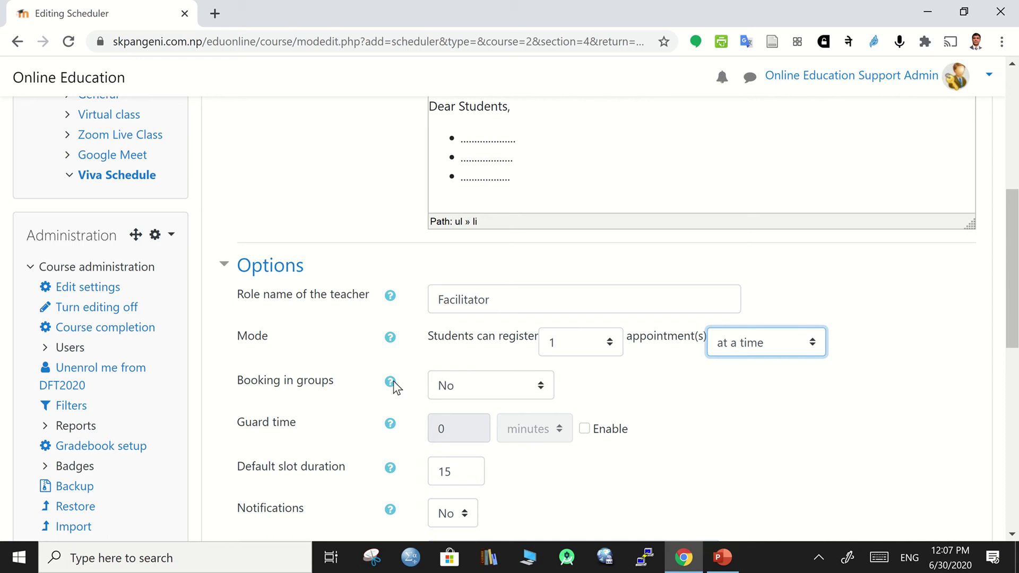
Step: Enable a guard time of 3 days
{"action": "scroll", "coordinate": [291, 388], "scroll_direction": "down", "scroll_amount": 2}
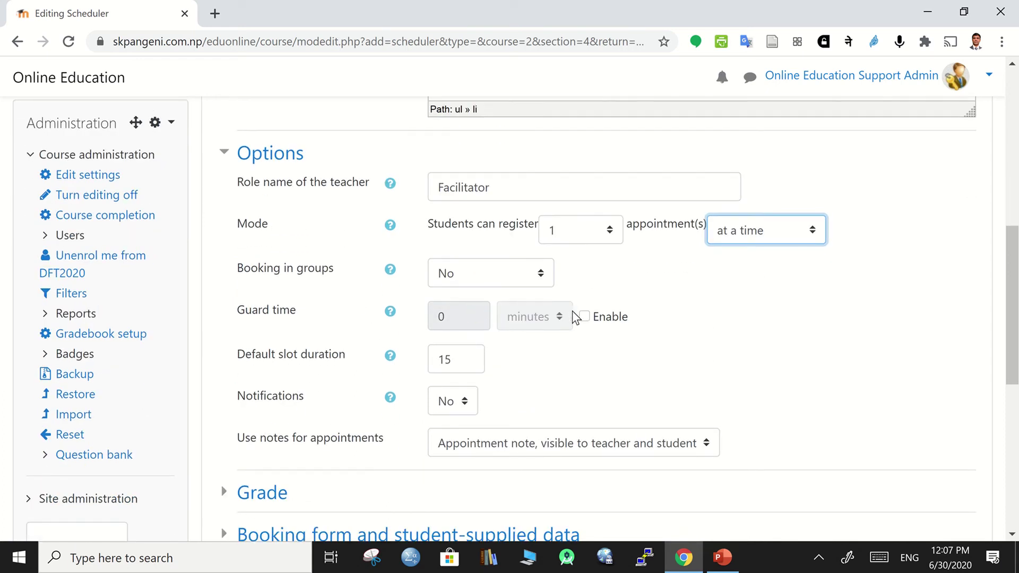
{"action": "left_click", "coordinate": [591, 316]}
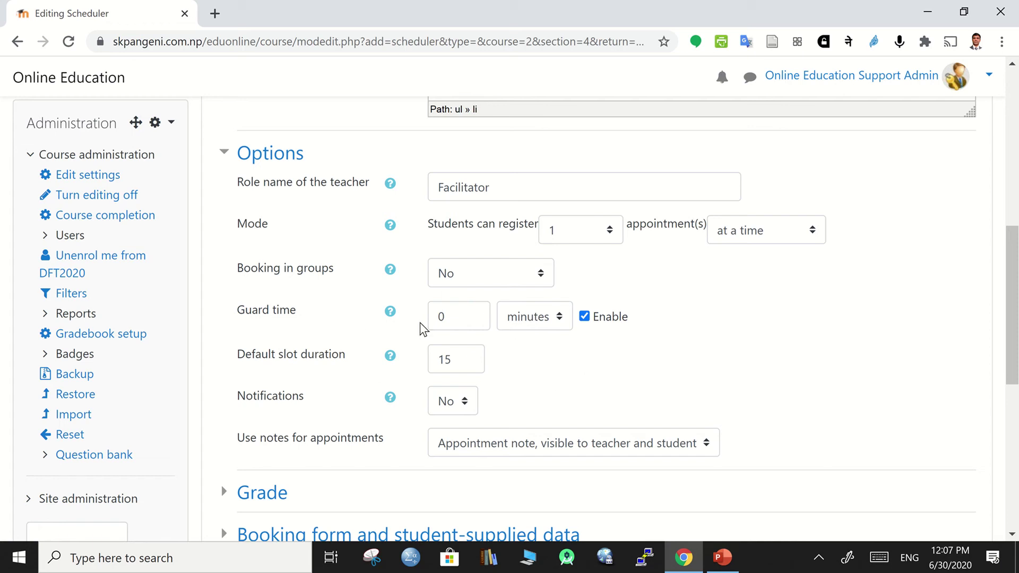
{"action": "left_click", "coordinate": [539, 325]}
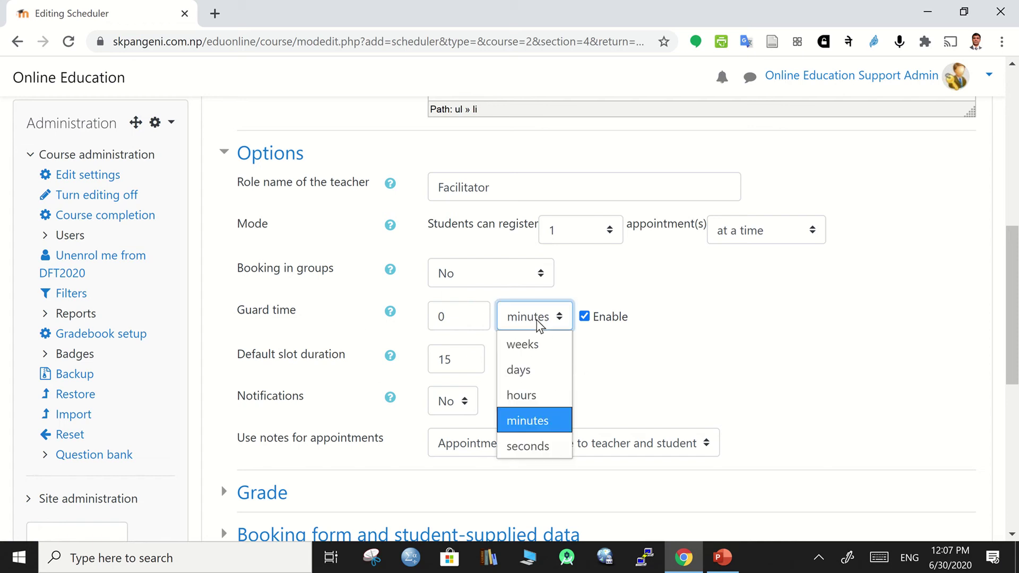
{"action": "left_click", "coordinate": [539, 369]}
{"action": "double_click", "coordinate": [456, 313]}
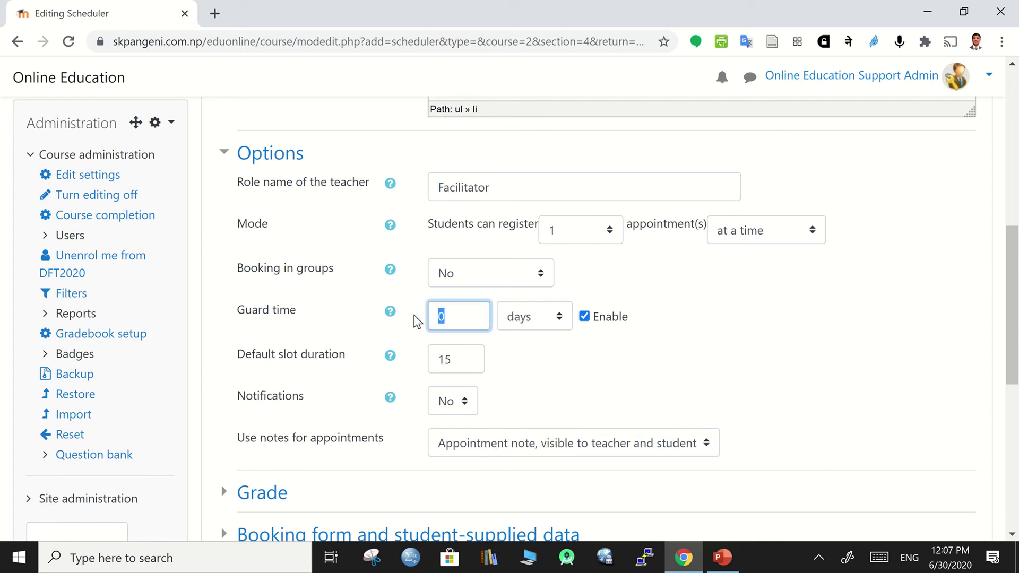
{"action": "type", "text": "3"}
{"action": "left_click", "coordinate": [697, 418]}
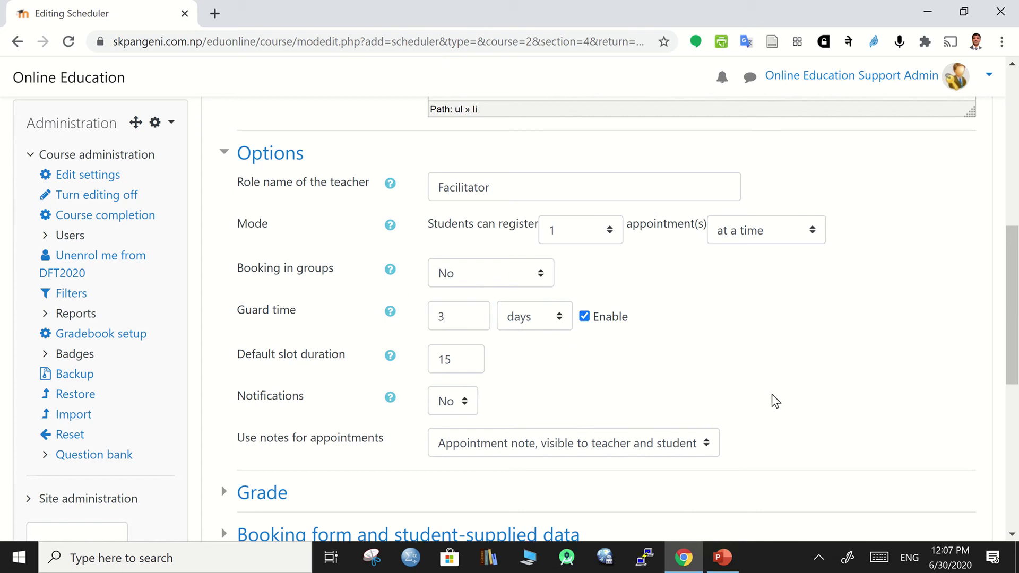
Step: Turn notifications on and make appointment notes confidential, visible to teachers only
{"action": "scroll", "coordinate": [730, 354], "scroll_direction": "down", "scroll_amount": 1}
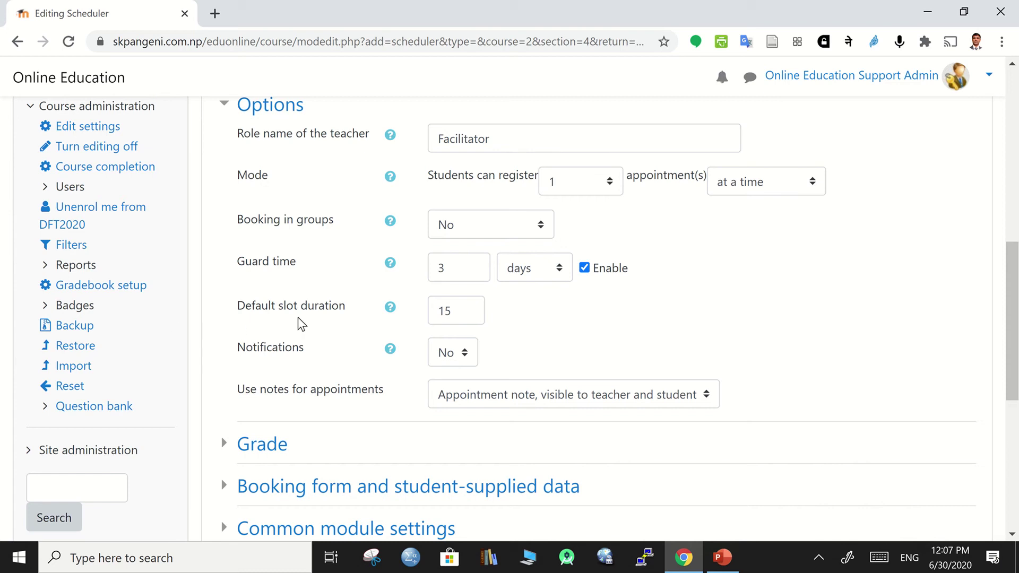
{"action": "left_click", "coordinate": [460, 311]}
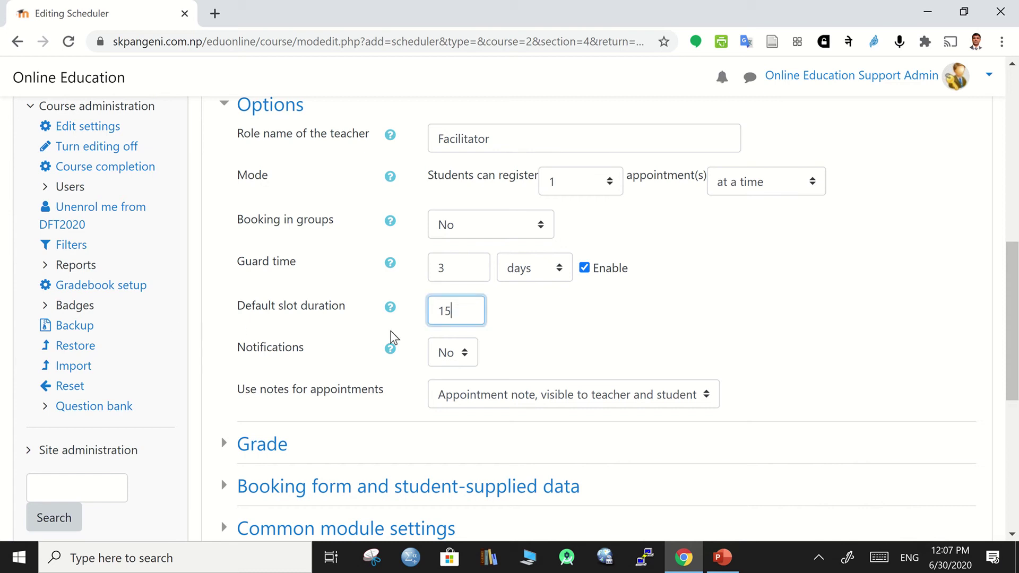
{"action": "left_click", "coordinate": [454, 353]}
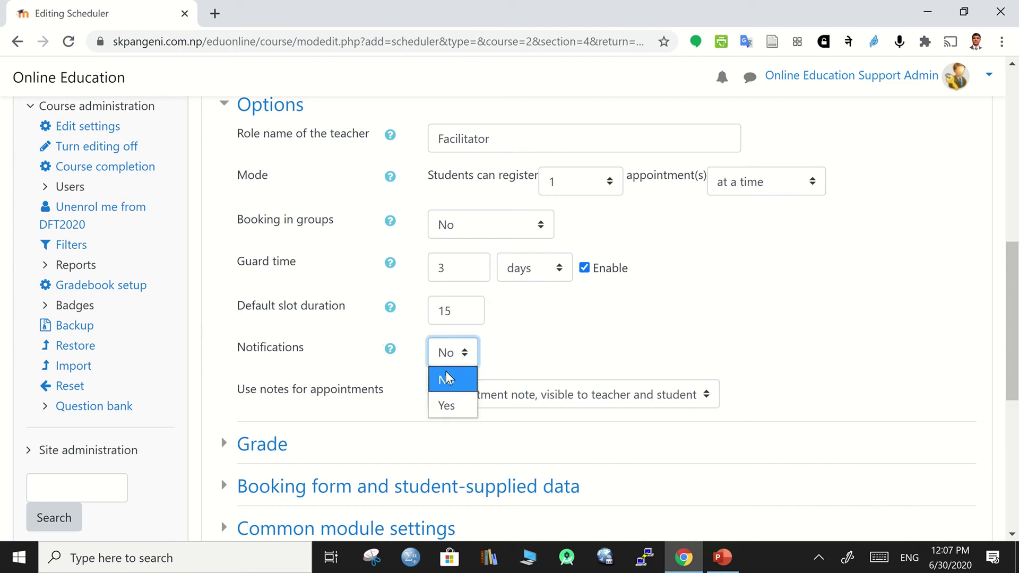
{"action": "left_click", "coordinate": [445, 406]}
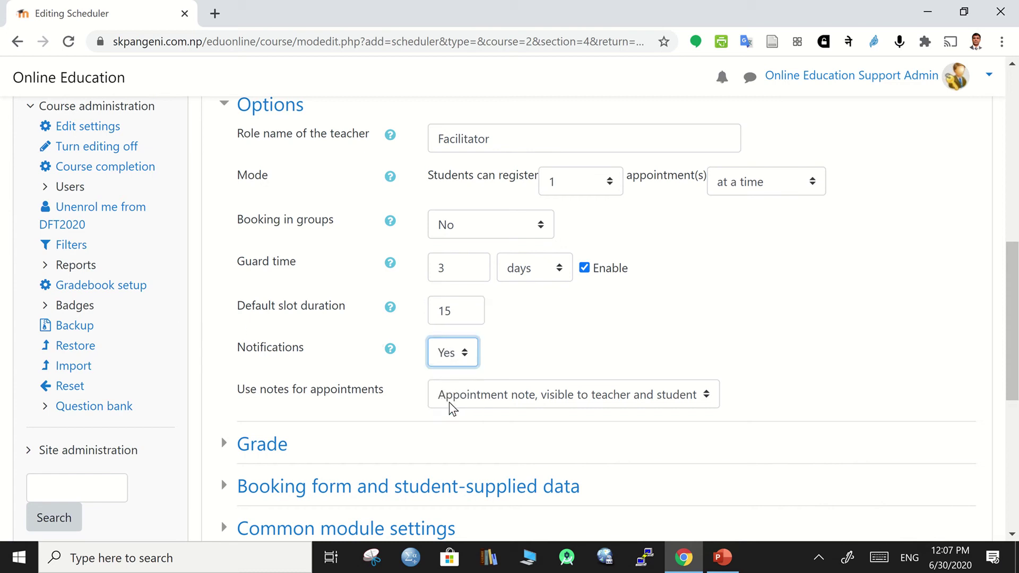
{"action": "left_click", "coordinate": [552, 409]}
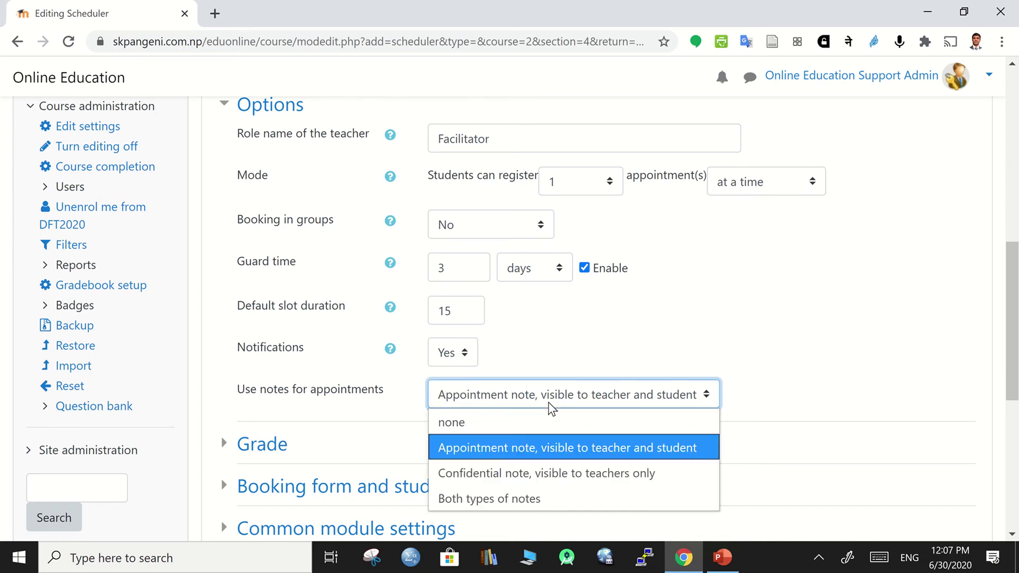
{"action": "left_click", "coordinate": [471, 474]}
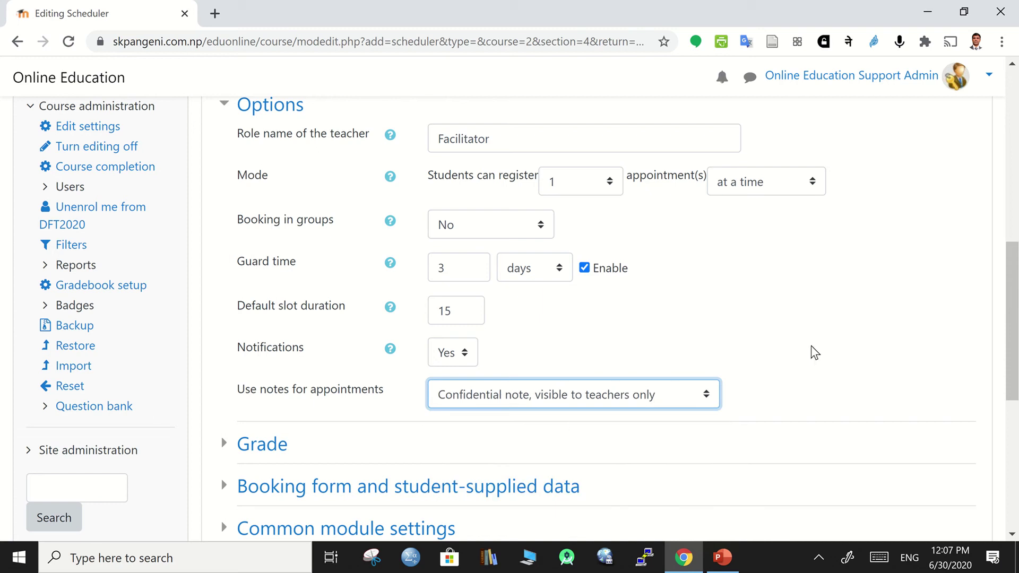
Step: Set the grade type to Point with a maximum grade of 25
{"action": "scroll", "coordinate": [812, 353], "scroll_direction": "down", "scroll_amount": 3}
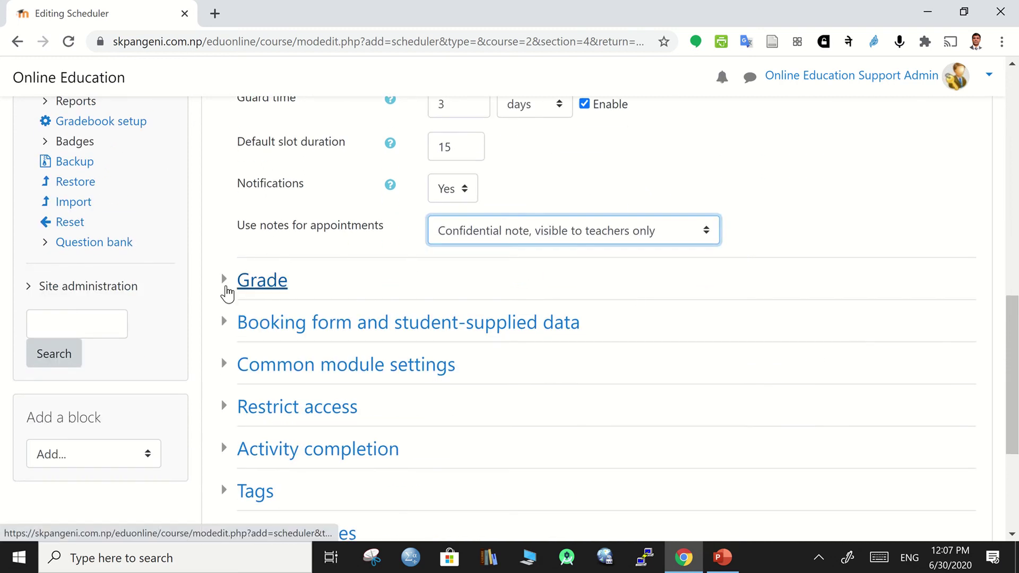
{"action": "left_click", "coordinate": [227, 291]}
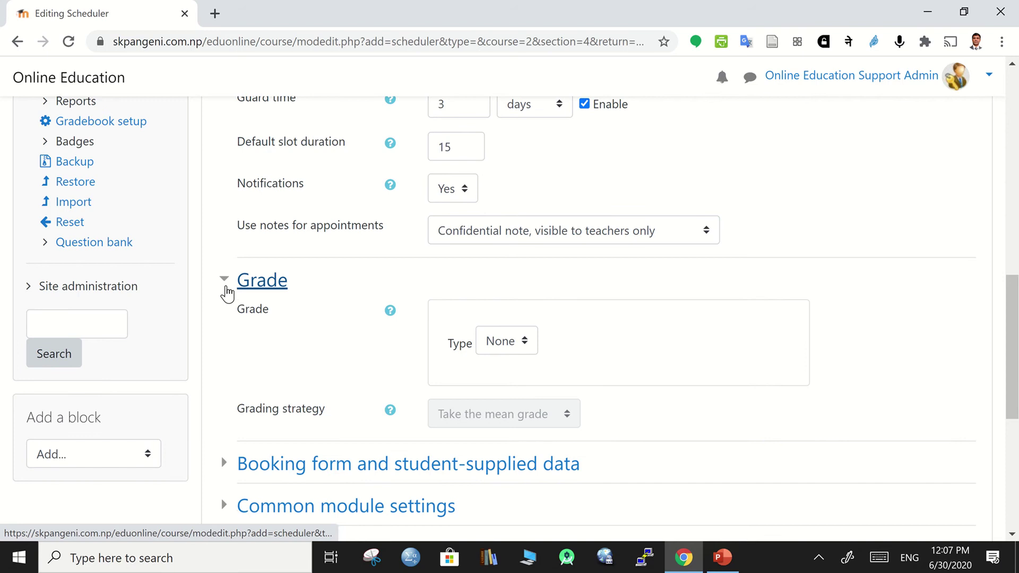
{"action": "left_click", "coordinate": [522, 342]}
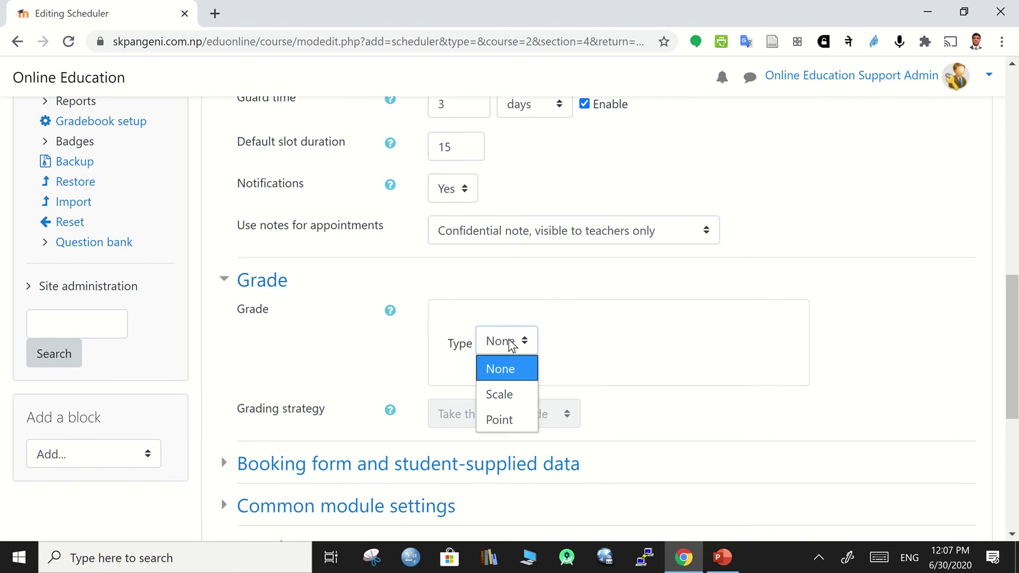
{"action": "left_click", "coordinate": [508, 420]}
{"action": "scroll", "coordinate": [505, 414], "scroll_direction": "down", "scroll_amount": 2}
{"action": "left_click_drag", "start_coordinate": [494, 286], "coordinate": [435, 287]}
{"action": "type", "text": "25"}
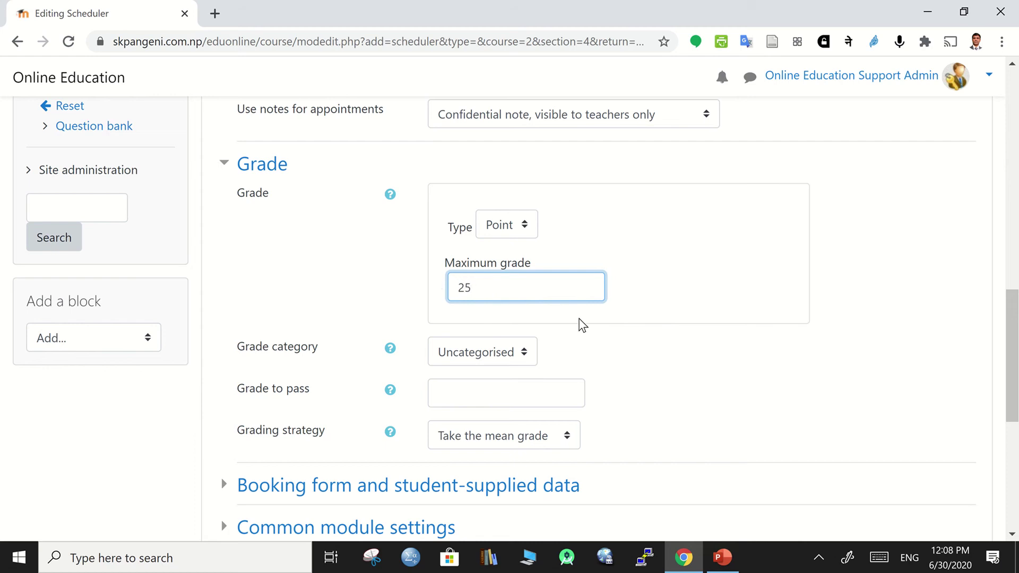
{"action": "left_click", "coordinate": [772, 319]}
{"action": "scroll", "coordinate": [773, 319], "scroll_direction": "down", "scroll_amount": 2}
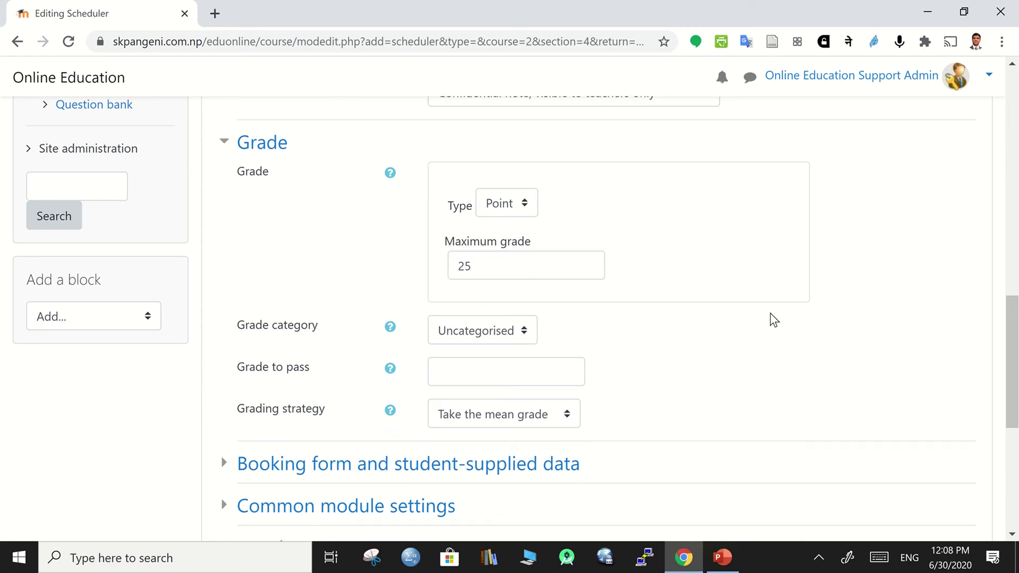
{"action": "scroll", "coordinate": [769, 319], "scroll_direction": "up", "scroll_amount": 2}
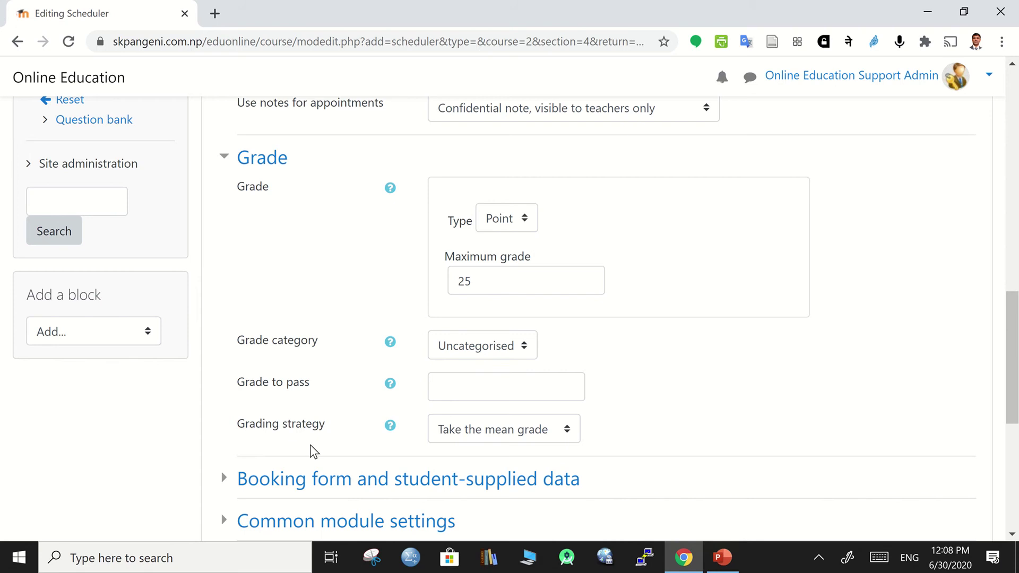
{"action": "scroll", "coordinate": [688, 400], "scroll_direction": "down", "scroll_amount": 1}
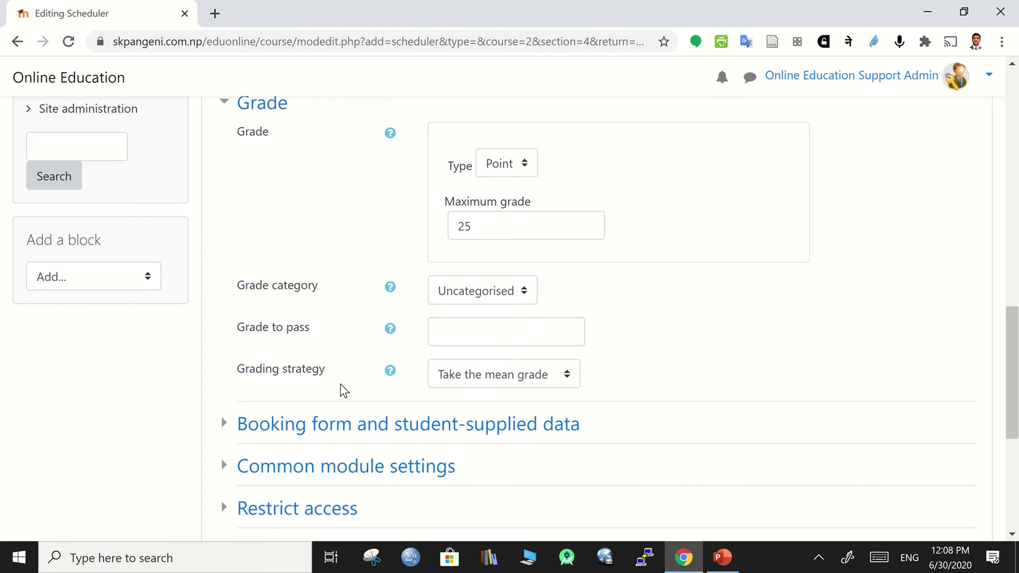
{"action": "scroll", "coordinate": [716, 422], "scroll_direction": "down", "scroll_amount": 3}
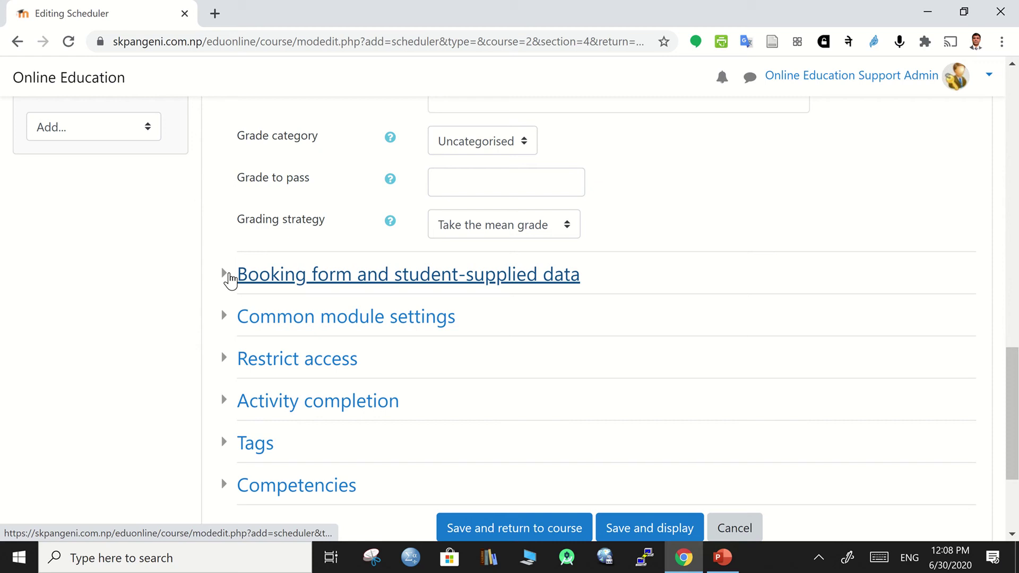
Step: Set Use booking form to Yes
{"action": "left_click", "coordinate": [227, 276]}
{"action": "scroll", "coordinate": [670, 338], "scroll_direction": "down", "scroll_amount": 2}
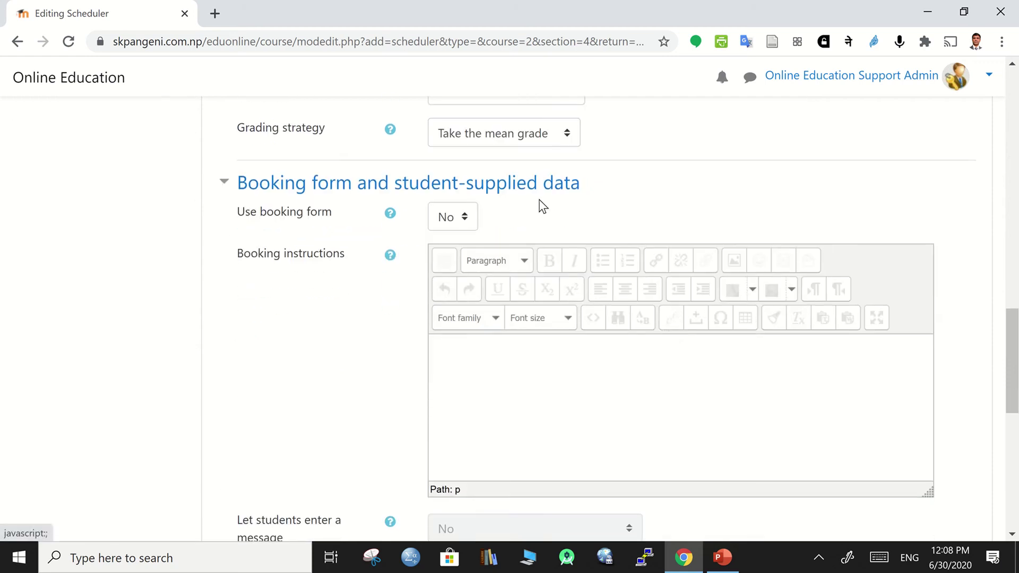
{"action": "left_click", "coordinate": [464, 220]}
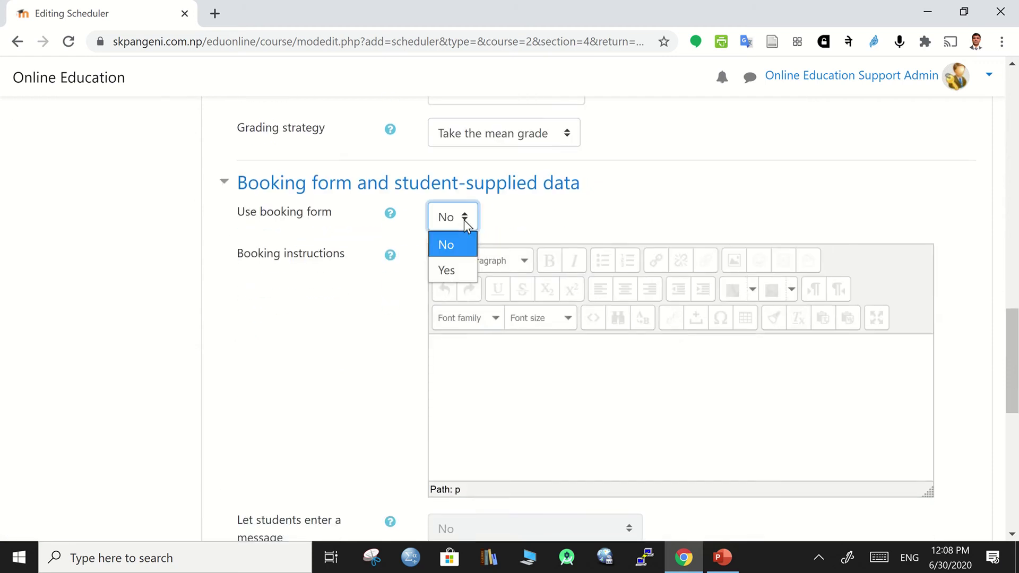
{"action": "left_click", "coordinate": [442, 269]}
Step: Write booking instructions starting 'Dear Student,' followed by a bulleted list
{"action": "left_click", "coordinate": [547, 406]}
{"action": "scroll", "coordinate": [547, 406], "scroll_direction": "down", "scroll_amount": 1}
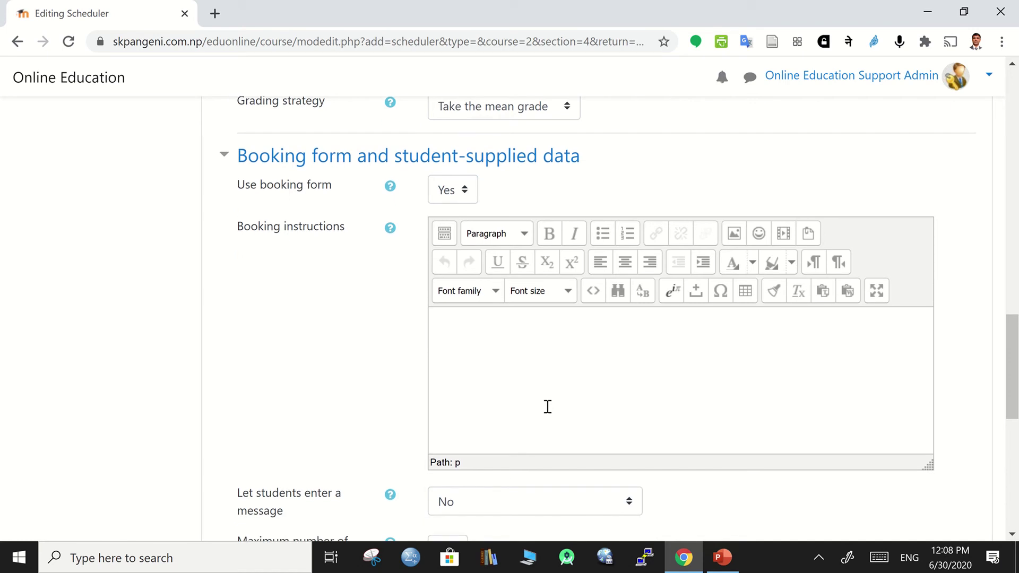
{"action": "scroll", "coordinate": [547, 407], "scroll_direction": "down", "scroll_amount": 2}
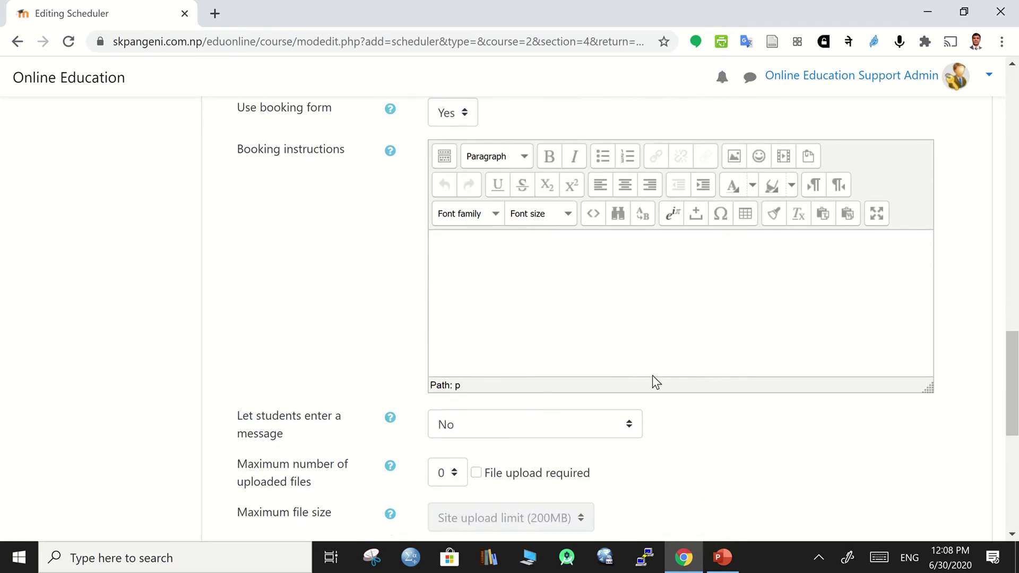
{"action": "type", "text": "Dear Student,"}
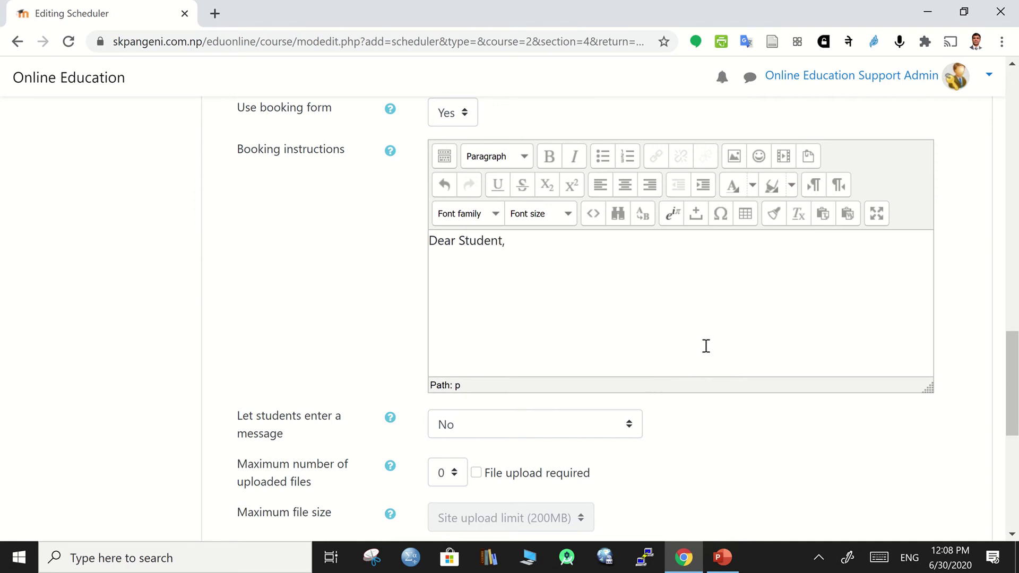
{"action": "left_click", "coordinate": [602, 156]}
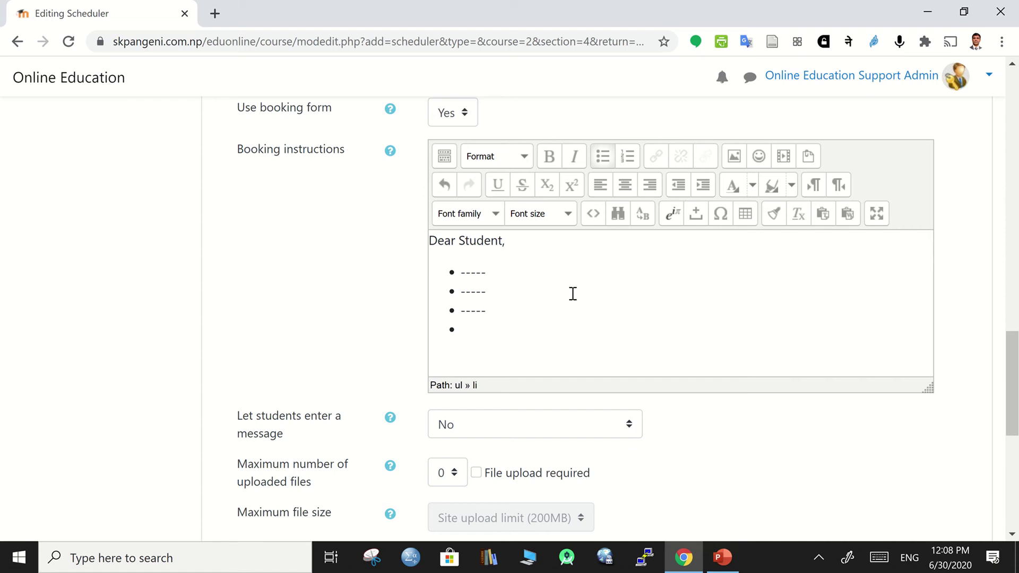
{"action": "scroll", "coordinate": [573, 298], "scroll_direction": "down", "scroll_amount": 1}
Step: Require students to enter a message when booking
{"action": "left_click", "coordinate": [484, 346]}
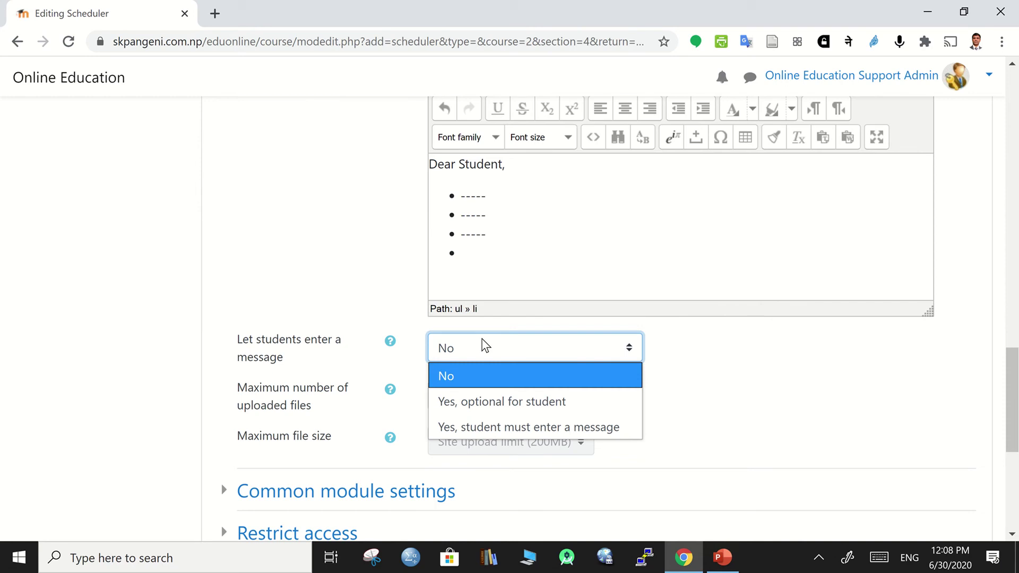
{"action": "left_click", "coordinate": [508, 427]}
{"action": "scroll", "coordinate": [719, 400], "scroll_direction": "up", "scroll_amount": 2}
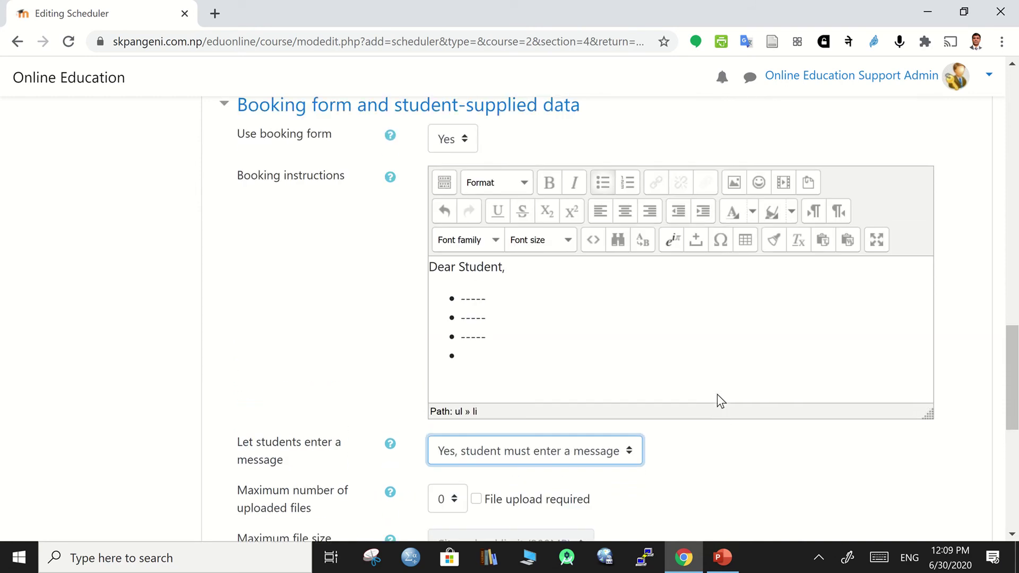
{"action": "scroll", "coordinate": [632, 343], "scroll_direction": "down", "scroll_amount": 2}
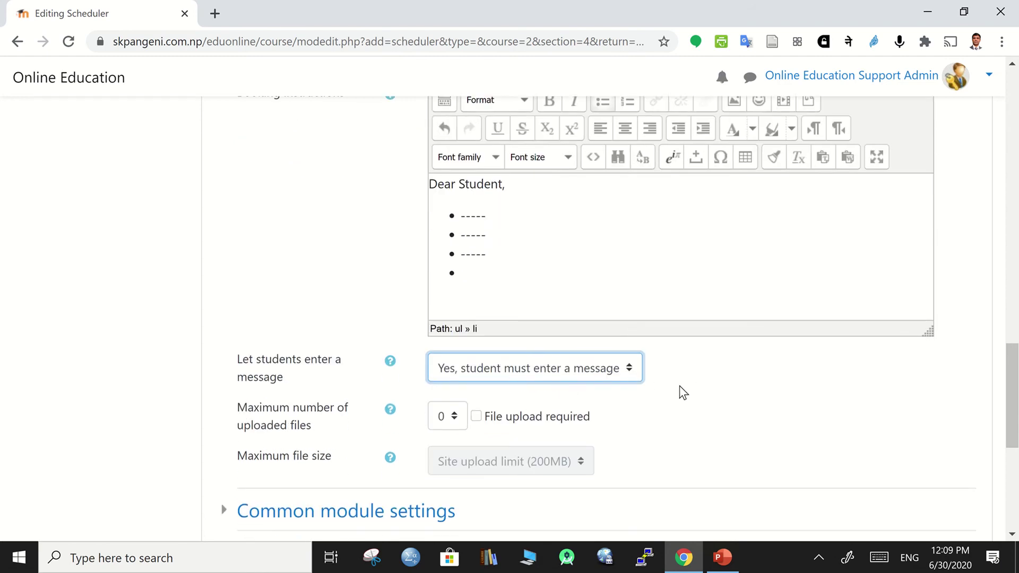
{"action": "scroll", "coordinate": [358, 377], "scroll_direction": "down", "scroll_amount": 2}
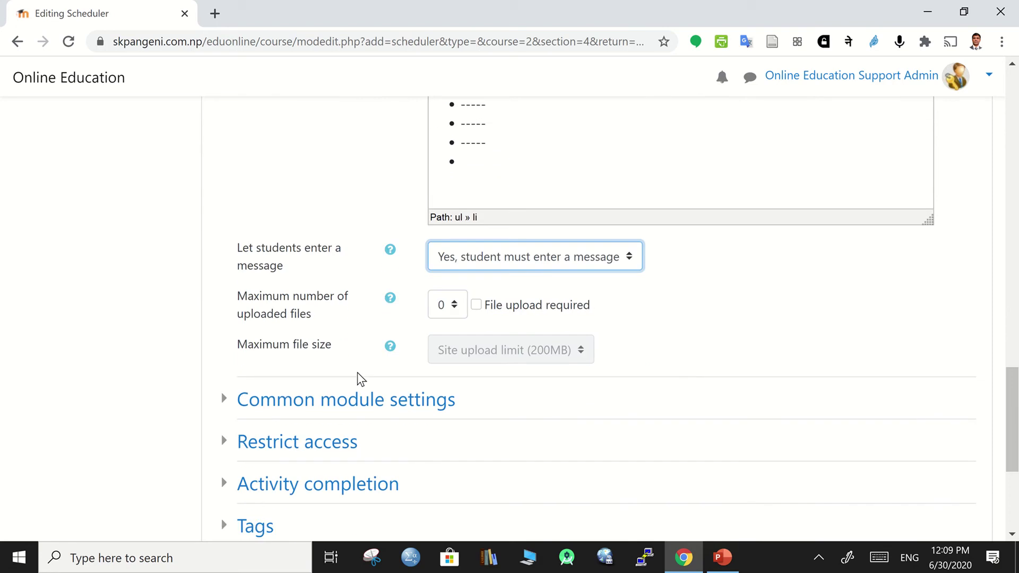
{"action": "scroll", "coordinate": [357, 377], "scroll_direction": "up", "scroll_amount": 3}
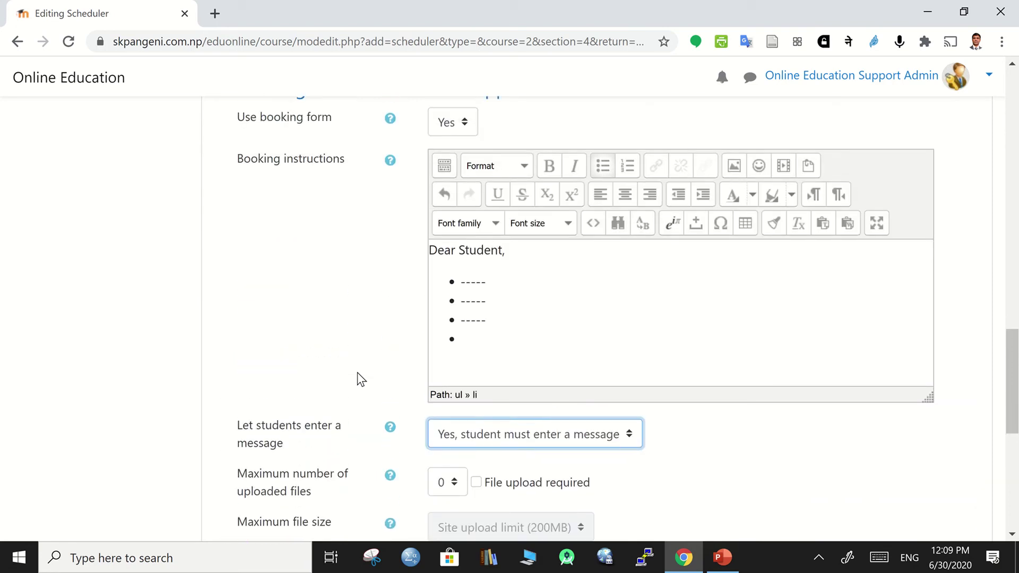
{"action": "scroll", "coordinate": [357, 378], "scroll_direction": "up", "scroll_amount": 2}
{"action": "scroll", "coordinate": [359, 378], "scroll_direction": "up", "scroll_amount": 1}
{"action": "scroll", "coordinate": [358, 378], "scroll_direction": "down", "scroll_amount": 4}
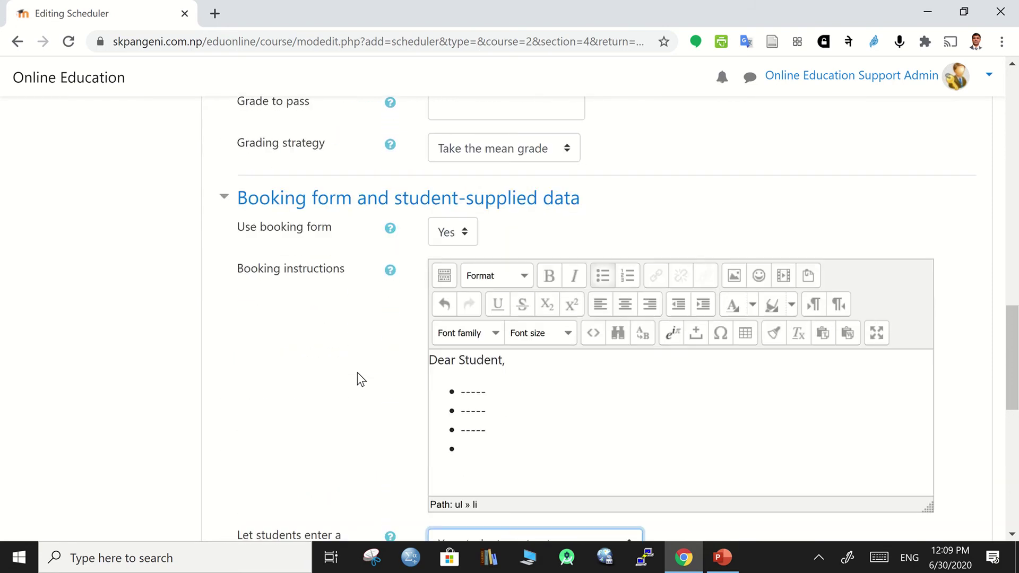
{"action": "scroll", "coordinate": [361, 378], "scroll_direction": "down", "scroll_amount": 2}
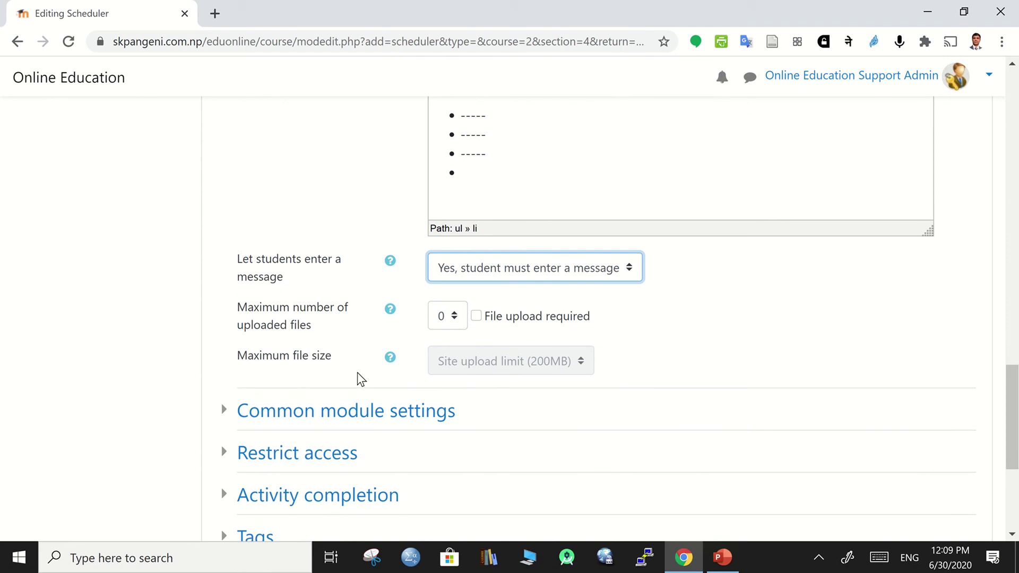
Step: Require a file upload, allowing 1 file with a 50MB maximum size
{"action": "left_click", "coordinate": [477, 317]}
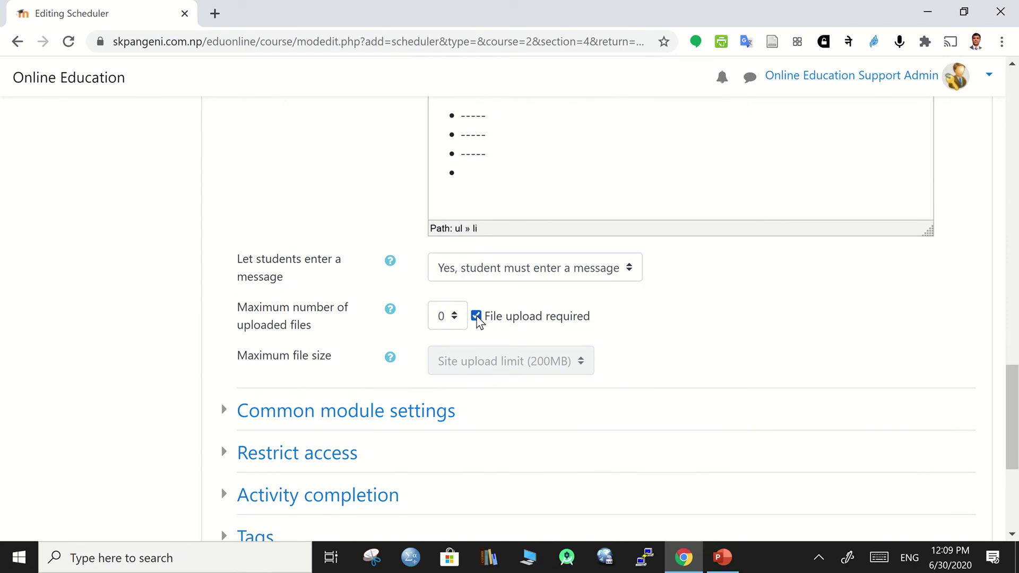
{"action": "left_click", "coordinate": [450, 319]}
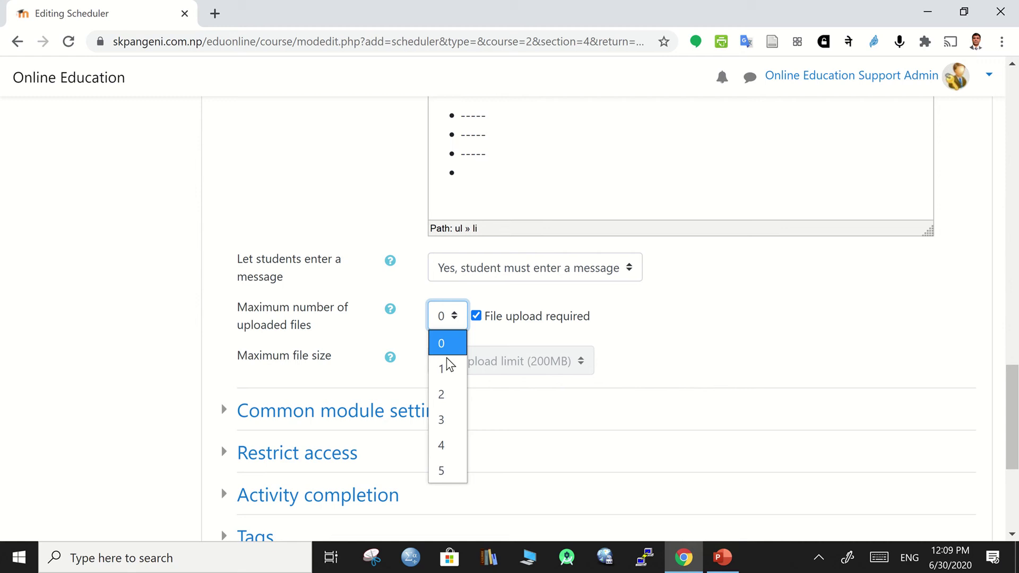
{"action": "left_click", "coordinate": [442, 371]}
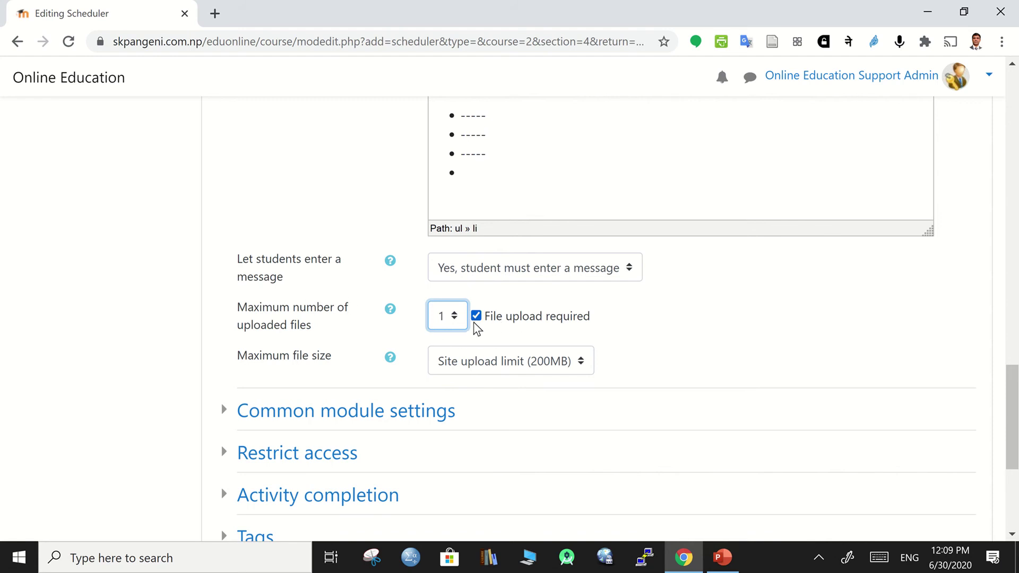
{"action": "left_click", "coordinate": [518, 368]}
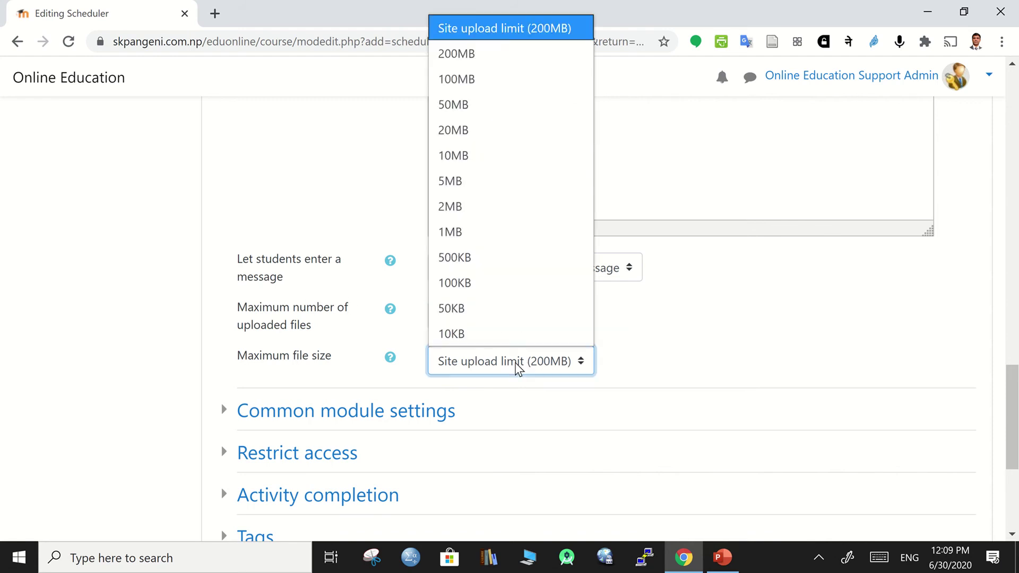
{"action": "left_click", "coordinate": [469, 108]}
{"action": "scroll", "coordinate": [762, 330], "scroll_direction": "down", "scroll_amount": 2}
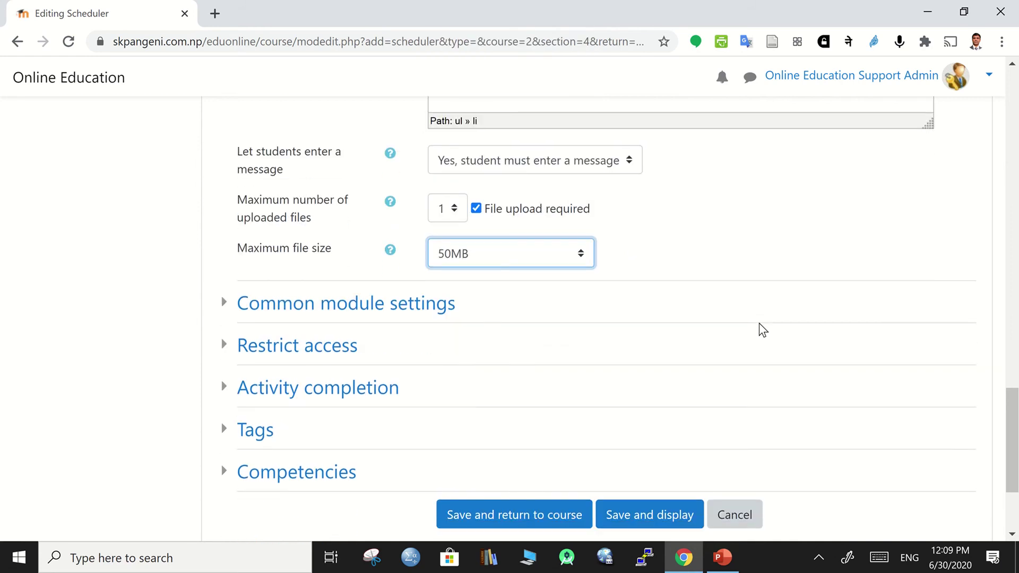
{"action": "scroll", "coordinate": [762, 330], "scroll_direction": "up", "scroll_amount": 1}
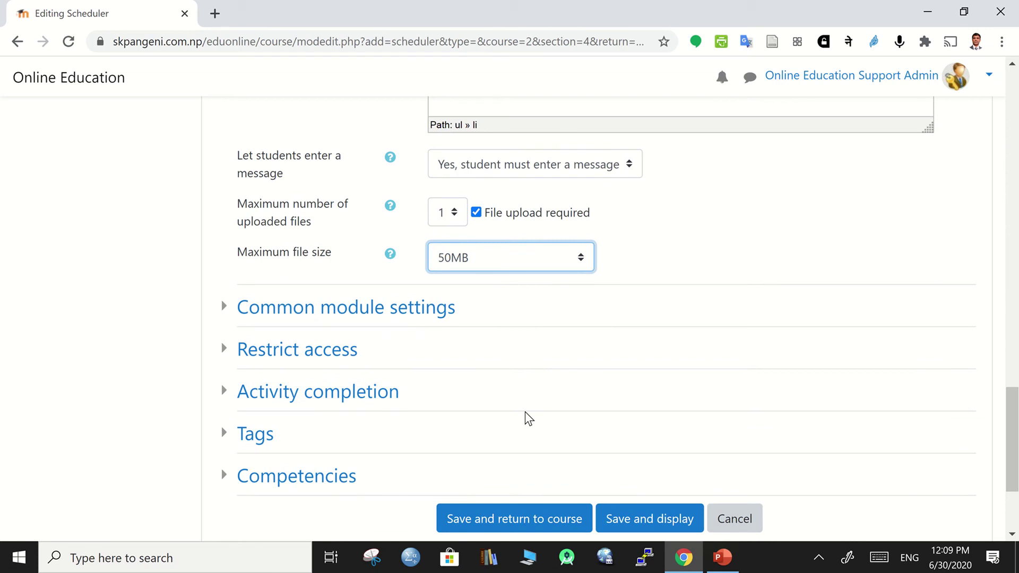
{"action": "scroll", "coordinate": [722, 342], "scroll_direction": "down", "scroll_amount": 2}
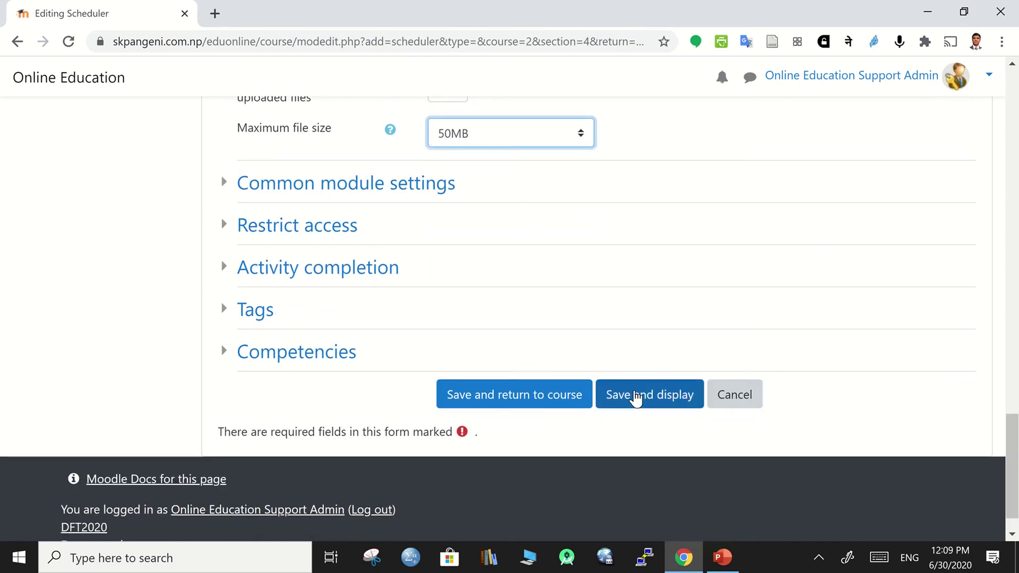
Step: Save and display the scheduler, then review its page, which has no slots yet
{"action": "left_click", "coordinate": [635, 397]}
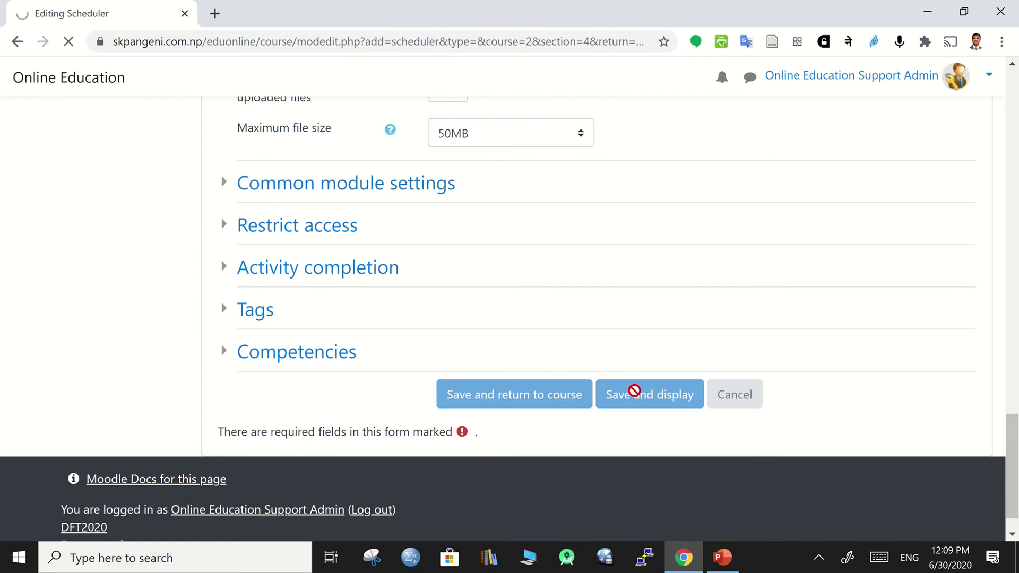
{"action": "scroll", "coordinate": [634, 390], "scroll_direction": "down", "scroll_amount": 1}
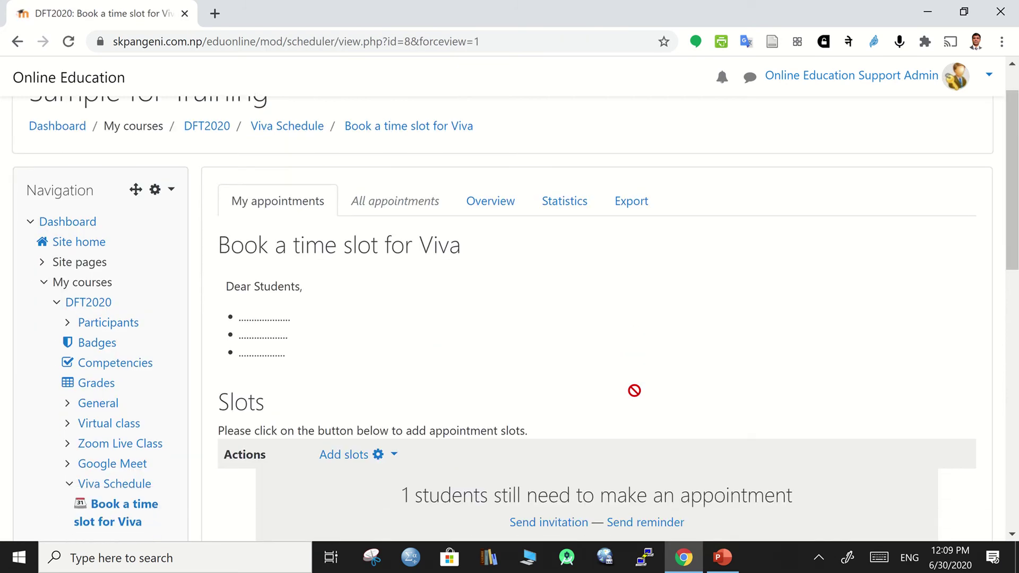
{"action": "scroll", "coordinate": [541, 411], "scroll_direction": "down", "scroll_amount": 2}
{"action": "scroll", "coordinate": [584, 399], "scroll_direction": "down", "scroll_amount": 2}
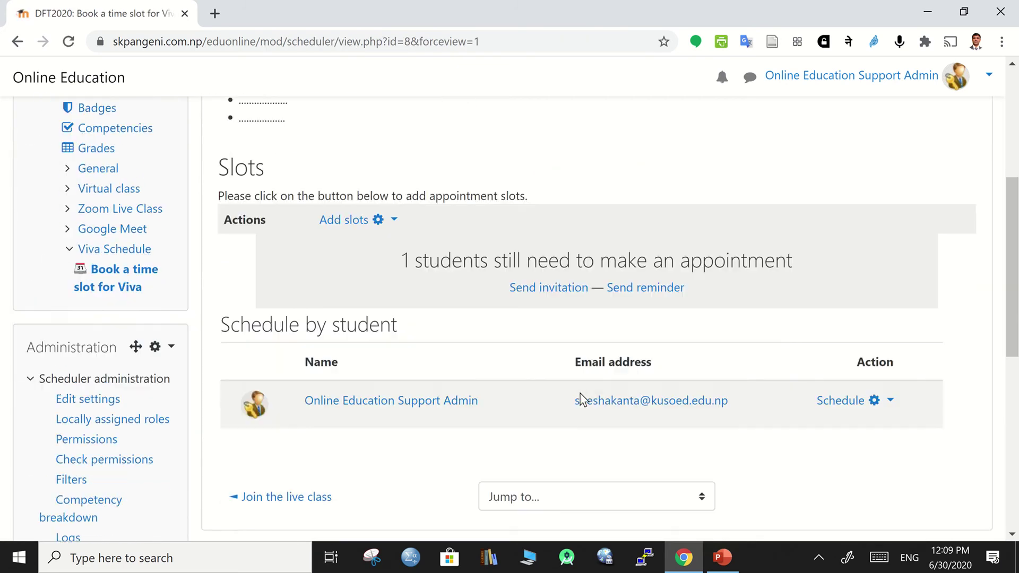
{"action": "scroll", "coordinate": [584, 399], "scroll_direction": "up", "scroll_amount": 1}
{"action": "scroll", "coordinate": [580, 398], "scroll_direction": "down", "scroll_amount": 2}
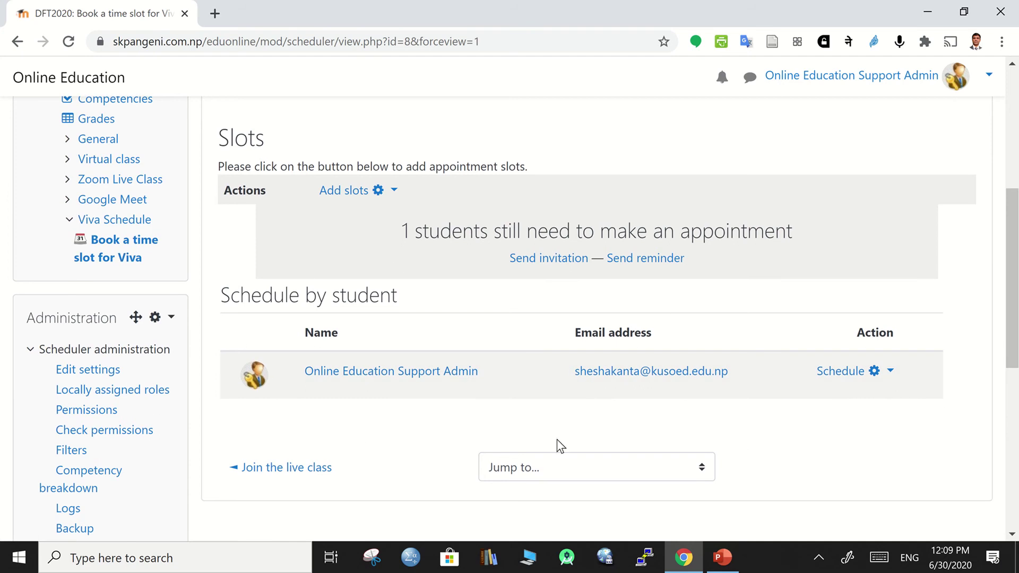
{"action": "scroll", "coordinate": [550, 406], "scroll_direction": "up", "scroll_amount": 4}
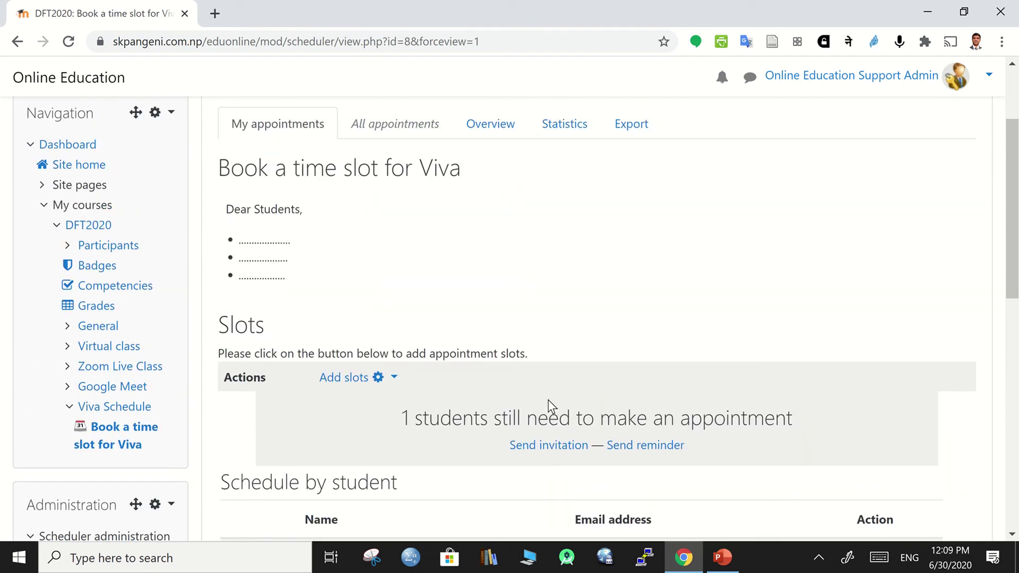
{"action": "scroll", "coordinate": [608, 353], "scroll_direction": "down", "scroll_amount": 3}
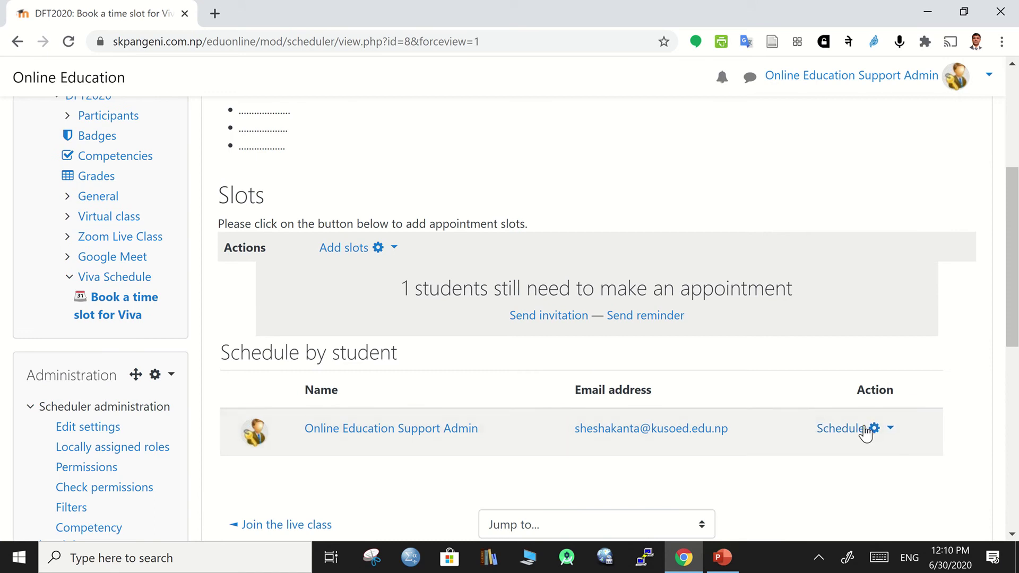
{"action": "scroll", "coordinate": [843, 440], "scroll_direction": "up", "scroll_amount": 2}
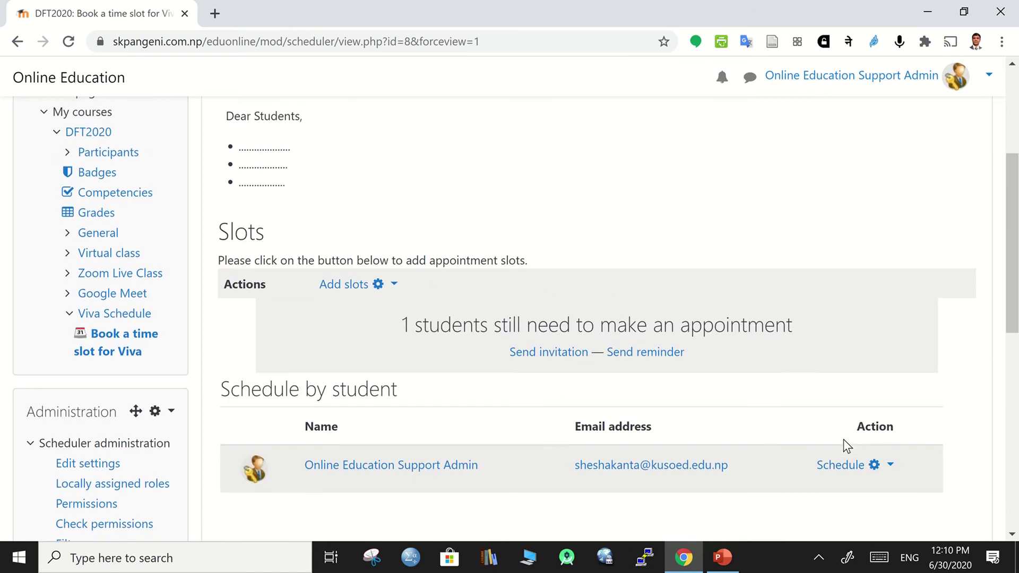
{"action": "scroll", "coordinate": [846, 446], "scroll_direction": "up", "scroll_amount": 1}
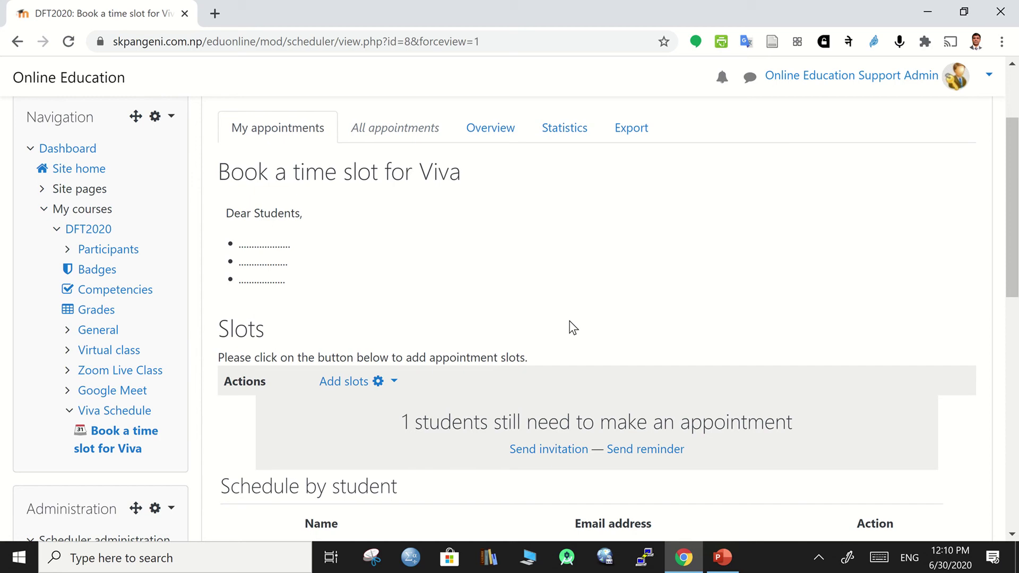
Step: Start adding repeated slots with a start date of 25 July
{"action": "left_click", "coordinate": [344, 385]}
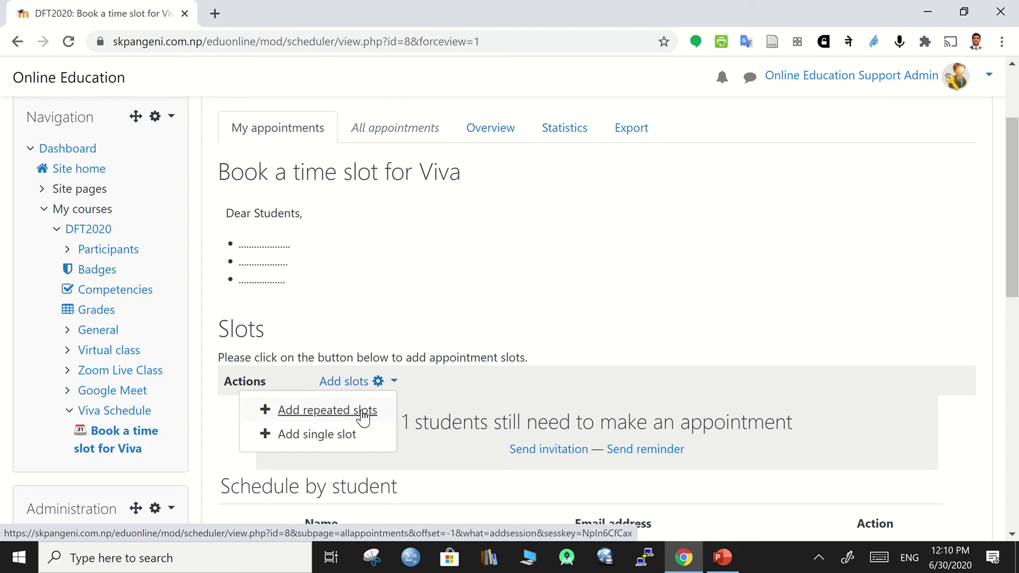
{"action": "left_click", "coordinate": [325, 418]}
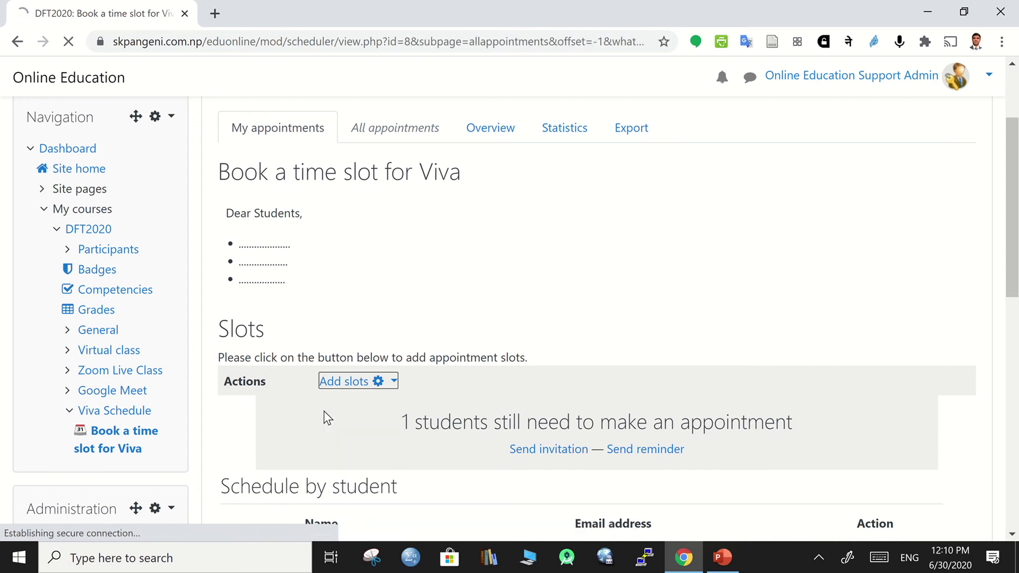
{"action": "scroll", "coordinate": [636, 353], "scroll_direction": "down", "scroll_amount": 1}
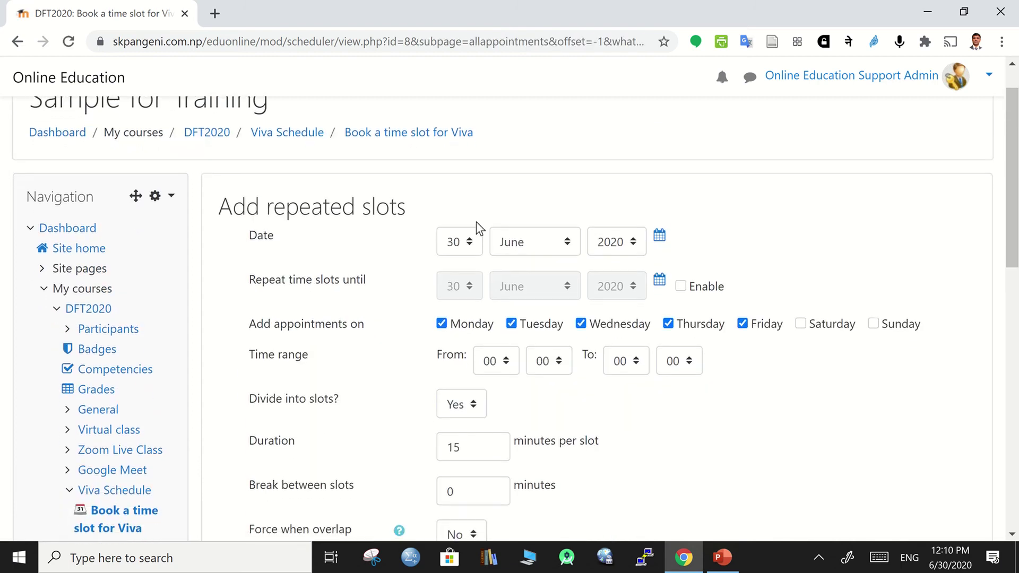
{"action": "left_click", "coordinate": [459, 244]}
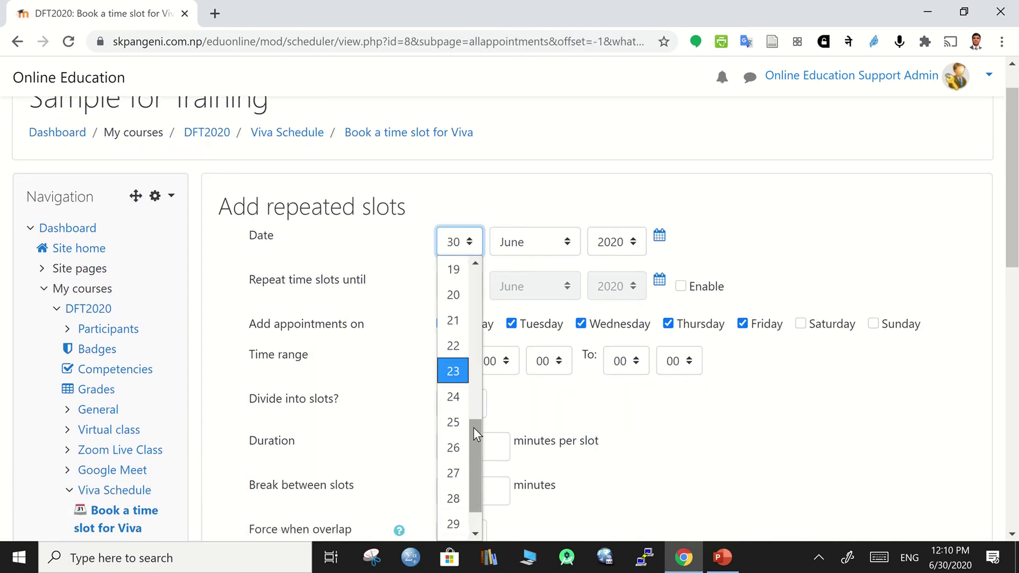
{"action": "left_click_drag", "start_coordinate": [473, 431], "coordinate": [472, 426]}
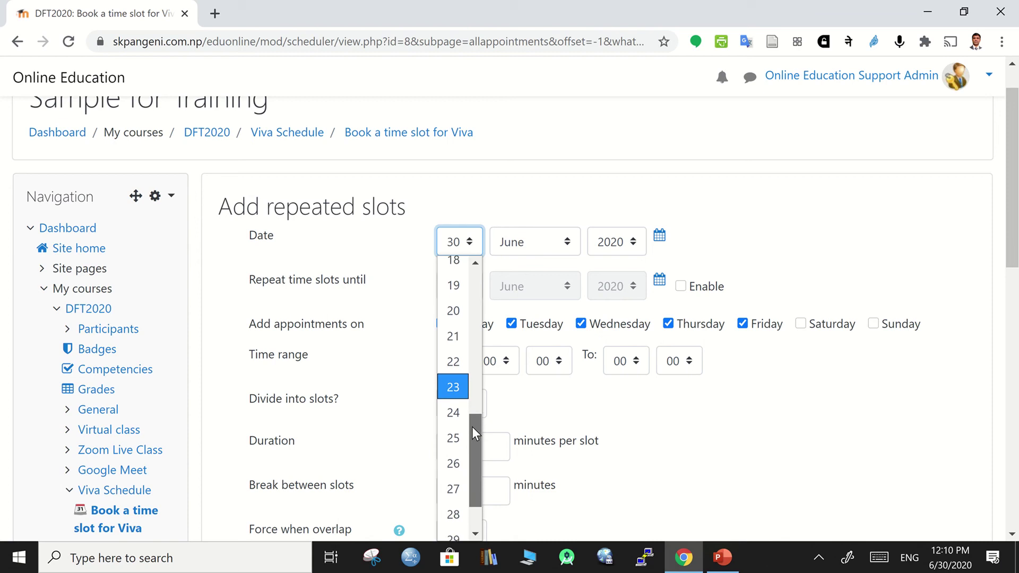
{"action": "left_click", "coordinate": [454, 441]}
{"action": "left_click", "coordinate": [542, 243]}
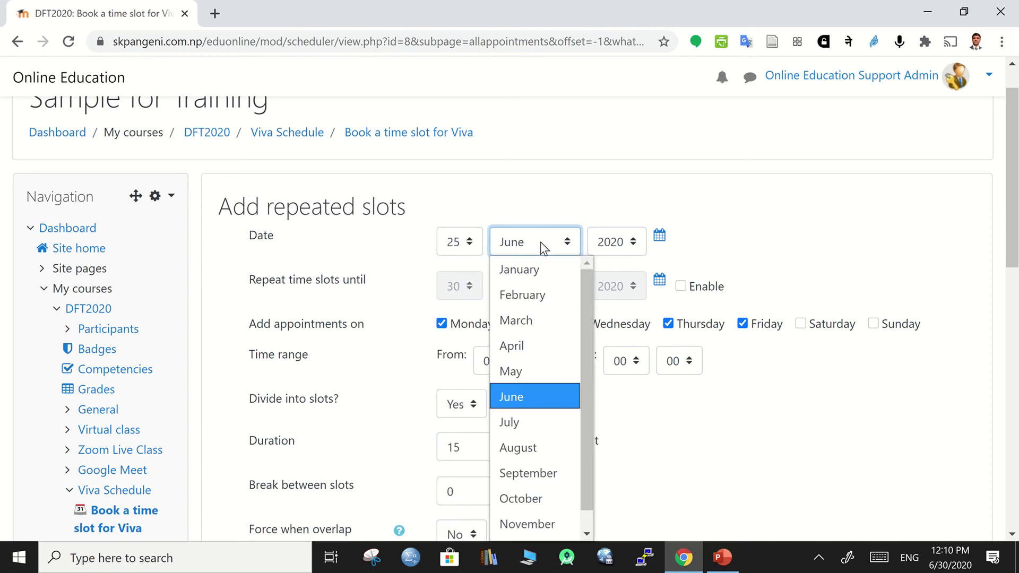
{"action": "left_click", "coordinate": [529, 419]}
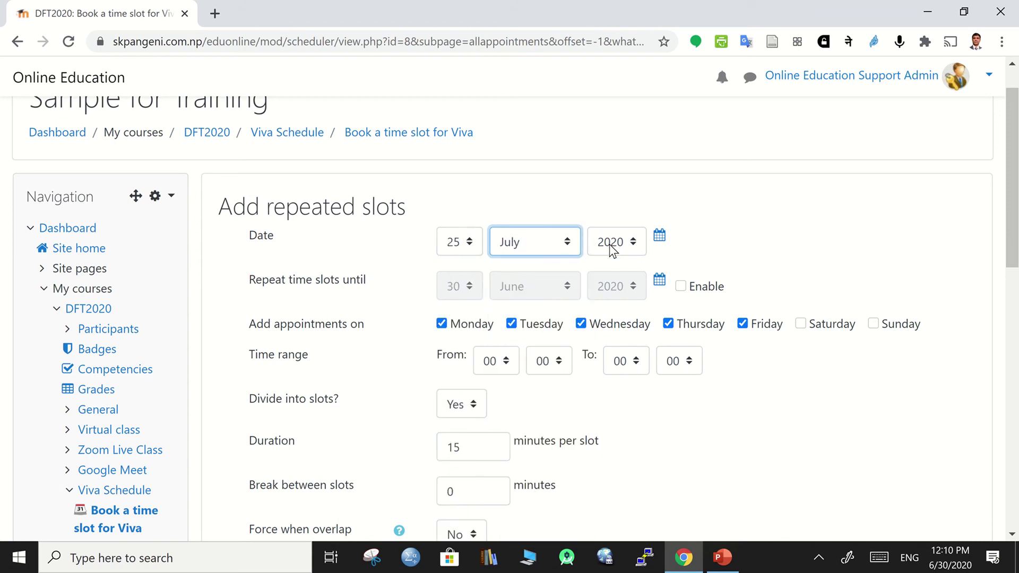
Step: Repeat the slots until 27 July 2020 and add Sunday to the appointment days
{"action": "left_click", "coordinate": [681, 286]}
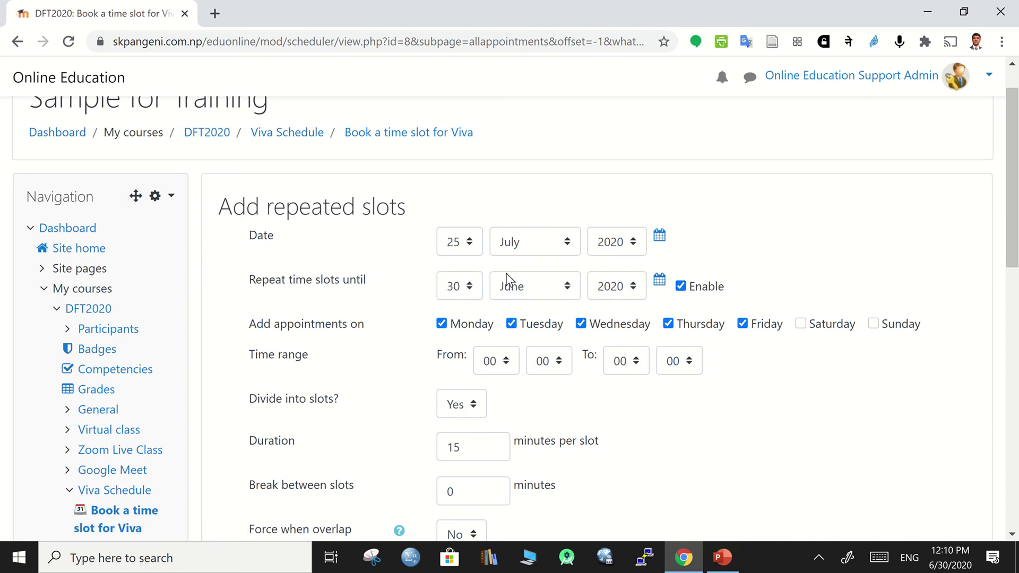
{"action": "left_click", "coordinate": [478, 287]}
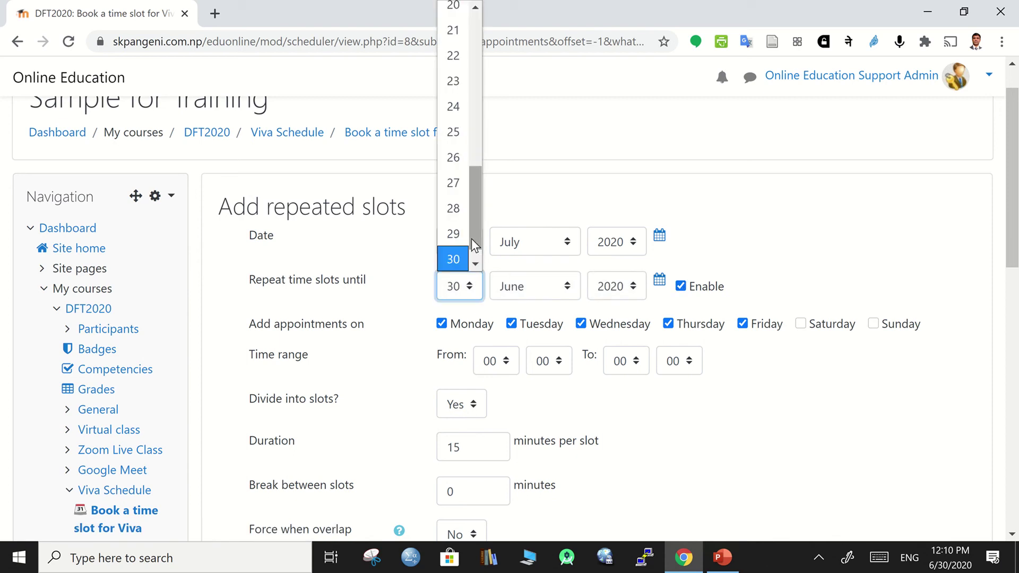
{"action": "left_click_drag", "start_coordinate": [471, 236], "coordinate": [469, 256]}
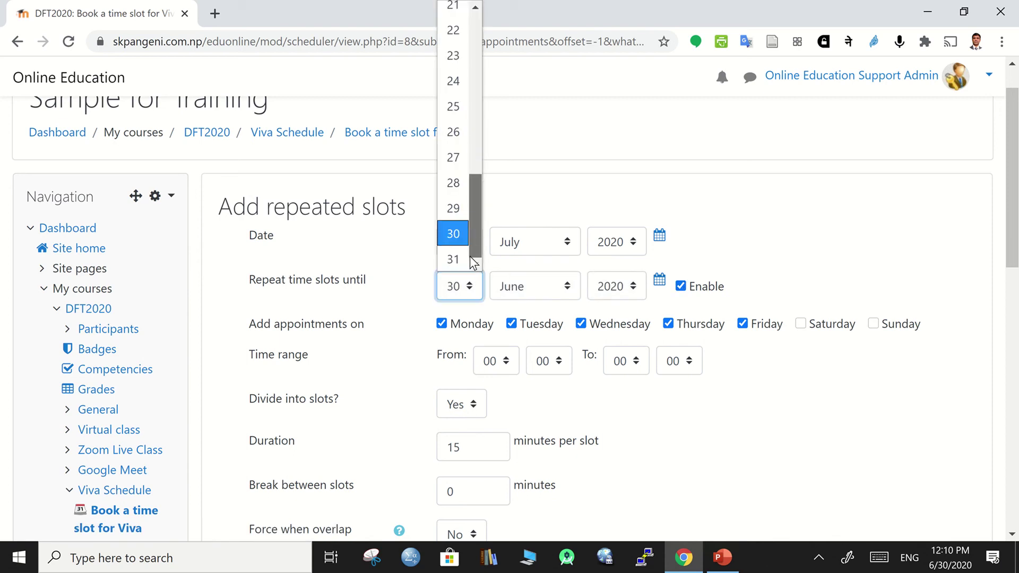
{"action": "left_click", "coordinate": [452, 157]}
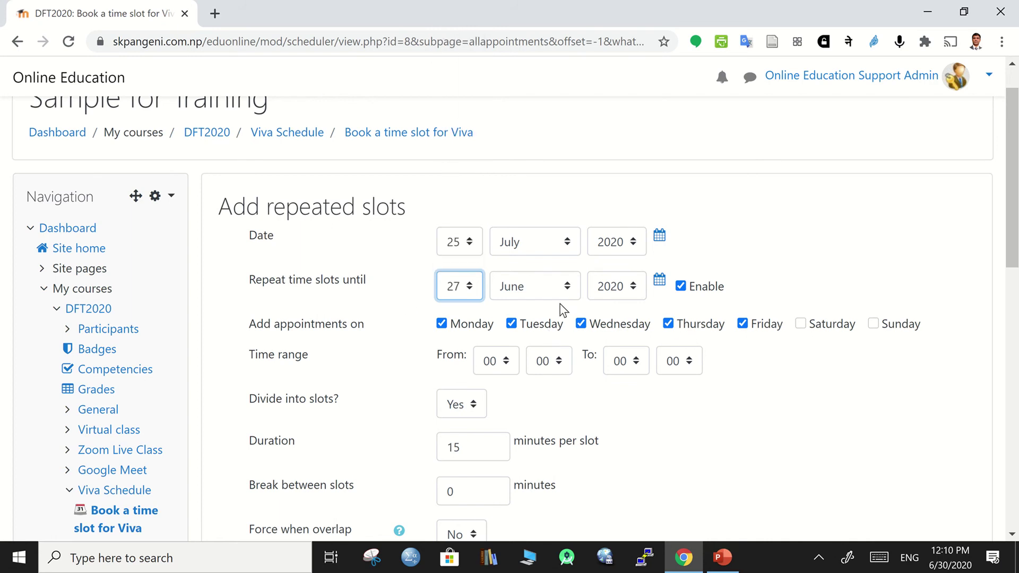
{"action": "left_click", "coordinate": [517, 288]}
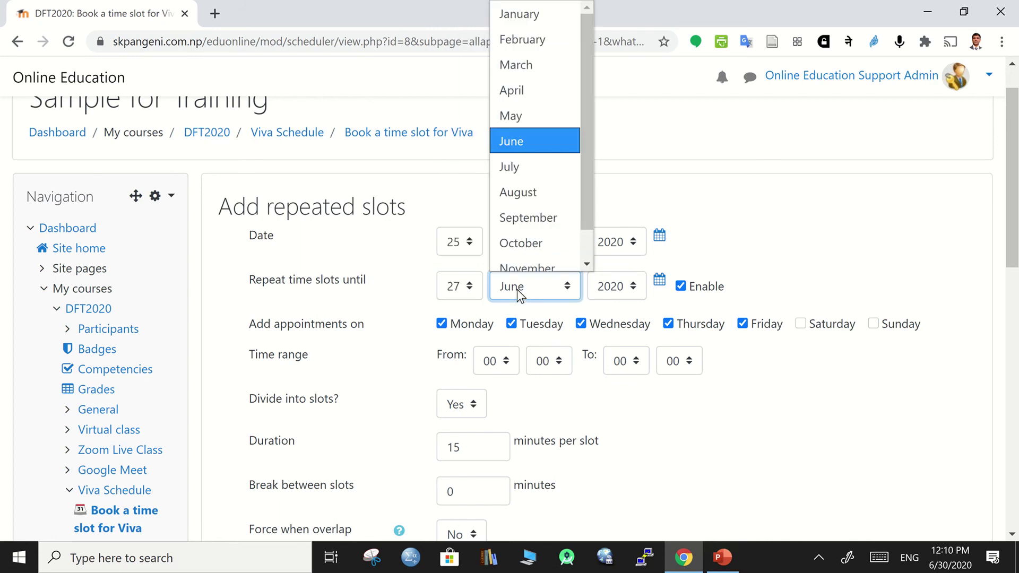
{"action": "left_click", "coordinate": [521, 157]}
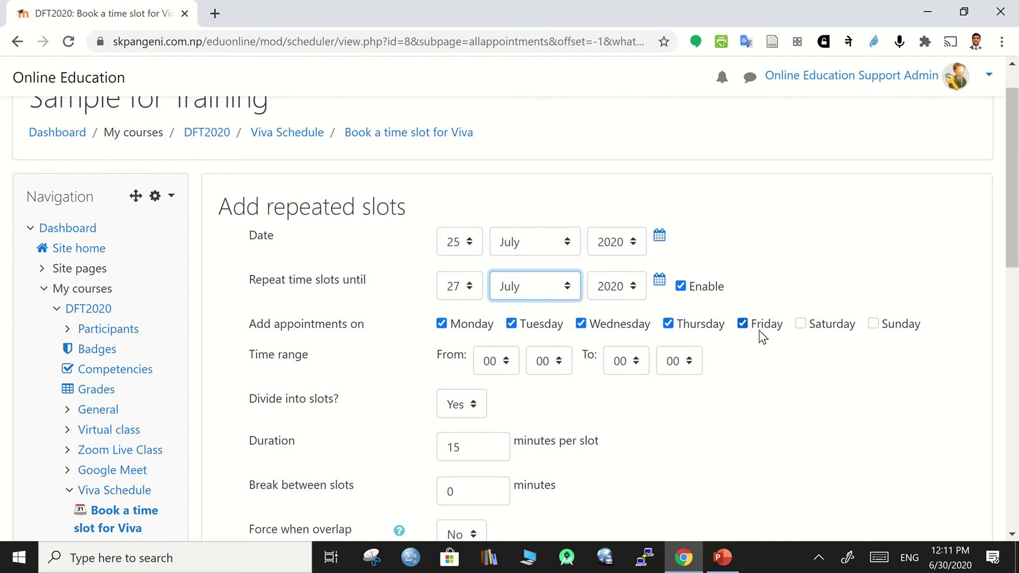
{"action": "left_click", "coordinate": [874, 324]}
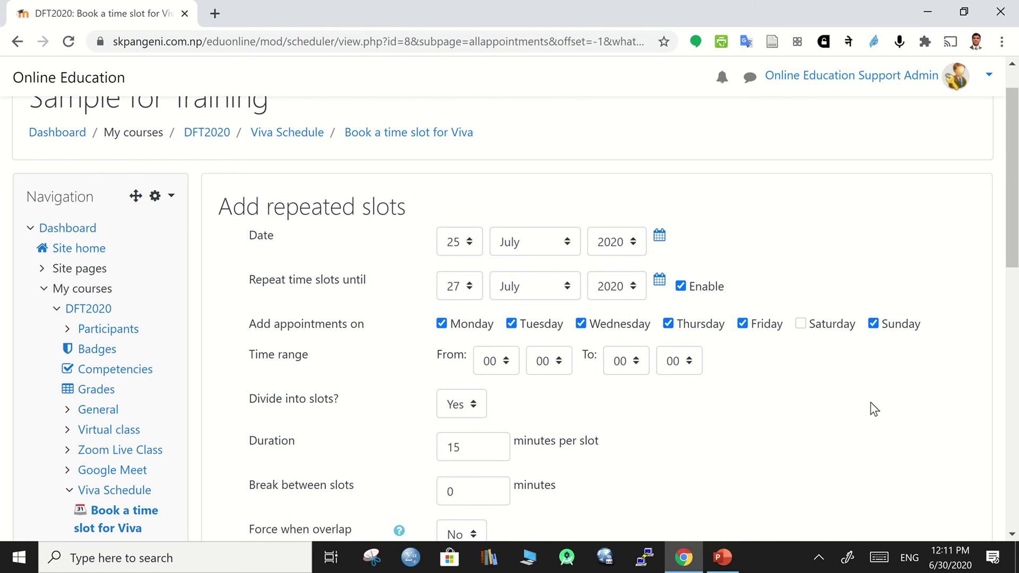
Step: Check the July 2020 dates in the taskbar calendar, then close it
{"action": "left_click", "coordinate": [942, 564]}
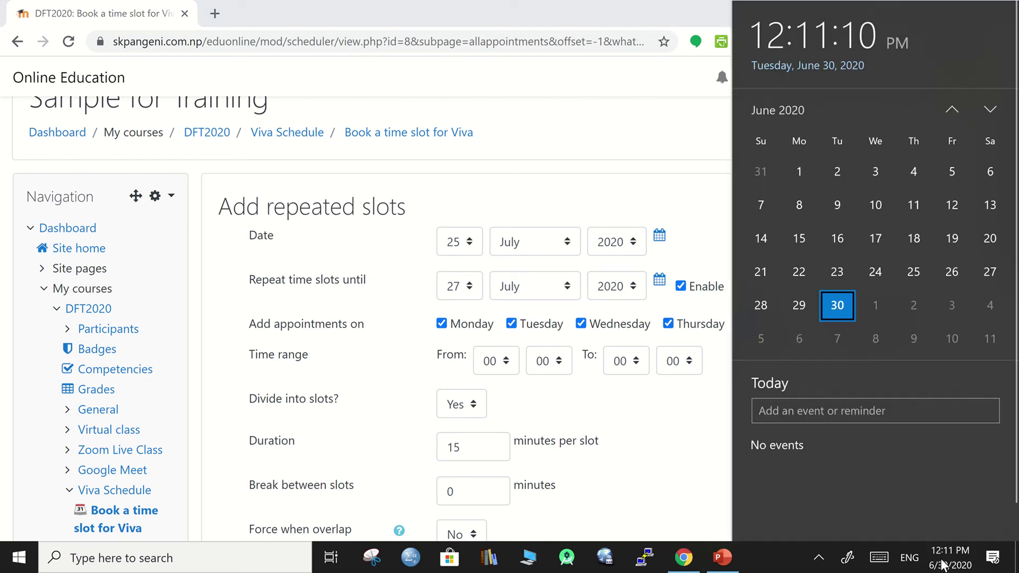
{"action": "left_click", "coordinate": [990, 109]}
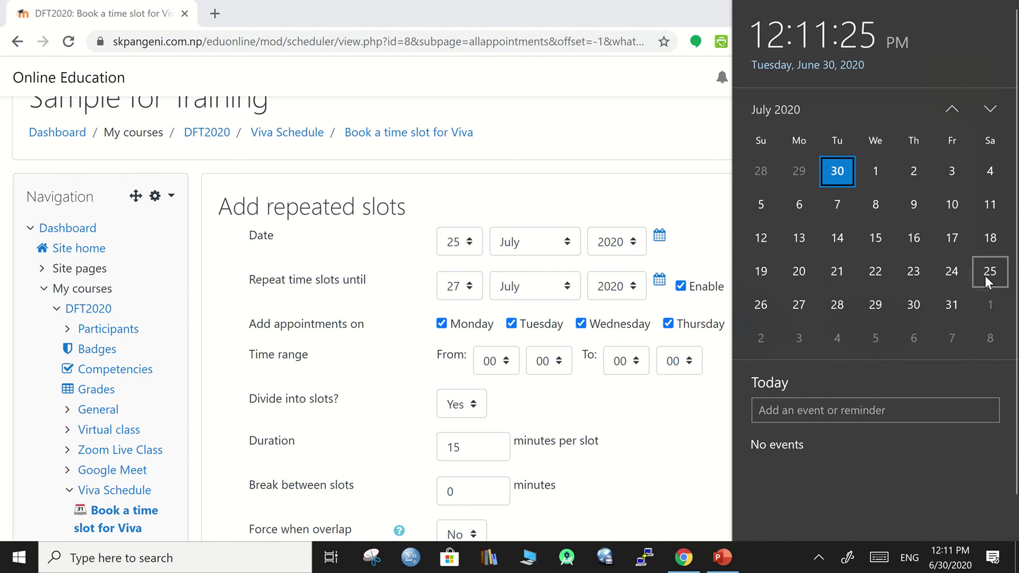
{"action": "left_click", "coordinate": [587, 182]}
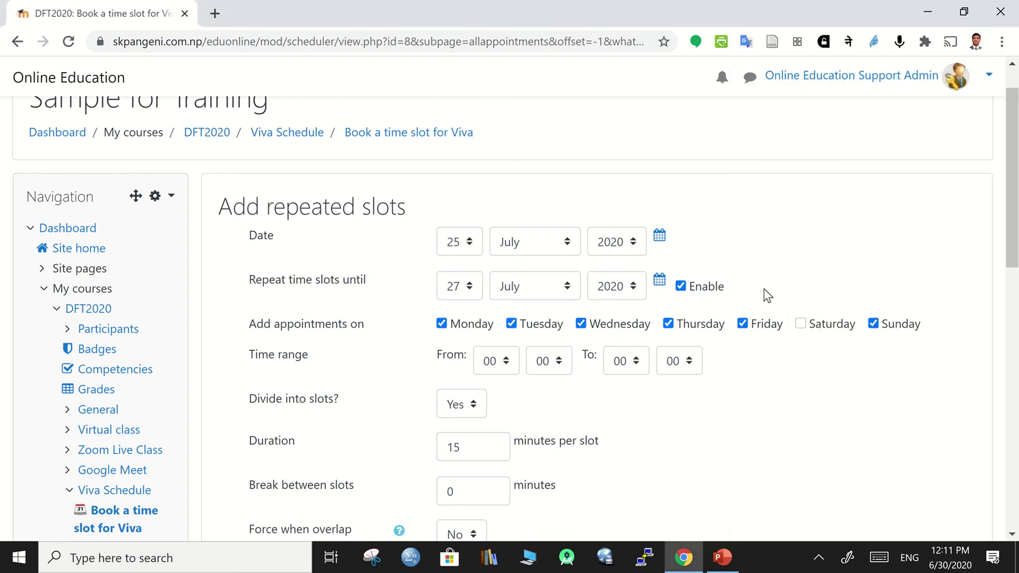
Step: Set the repeated slots' start date to 20 July 2020
{"action": "left_click", "coordinate": [472, 243]}
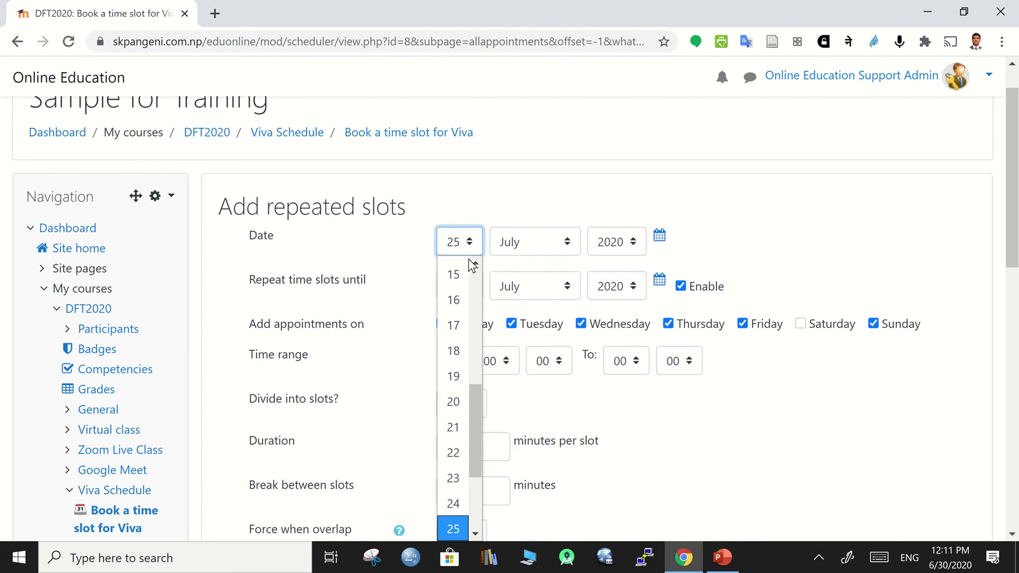
{"action": "scroll", "coordinate": [470, 293], "scroll_direction": "up", "scroll_amount": 1}
{"action": "left_click", "coordinate": [459, 423]}
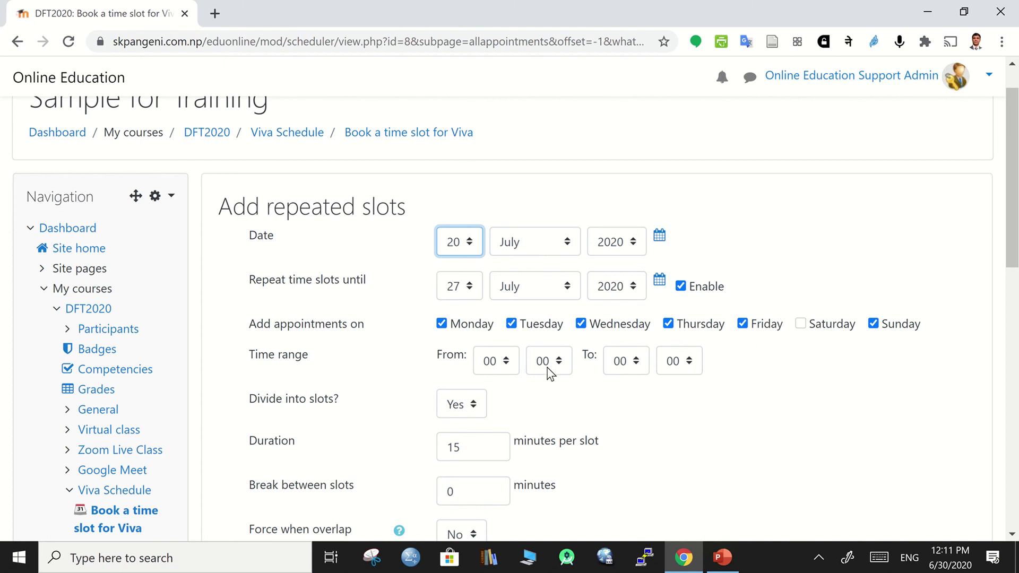
Step: Set the time range from 10:00 to 12:00 with a 5-minute break between slots
{"action": "left_click", "coordinate": [505, 366]}
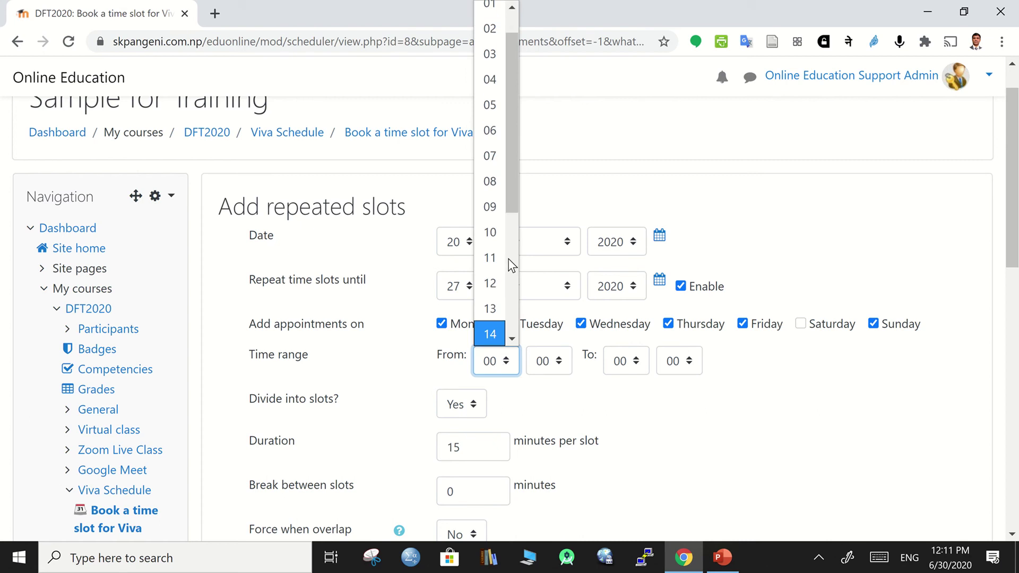
{"action": "left_click", "coordinate": [499, 232]}
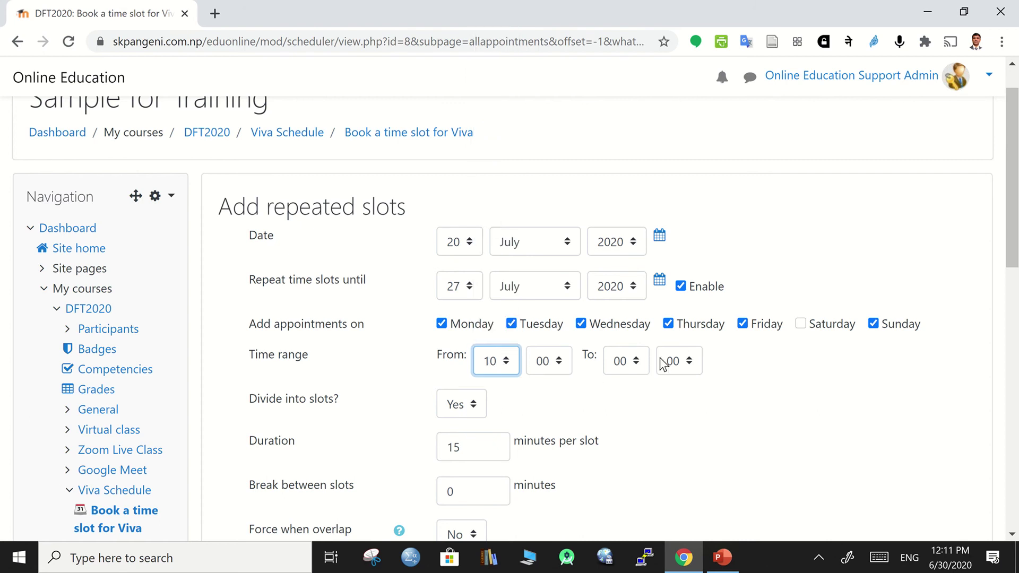
{"action": "left_click", "coordinate": [639, 362]}
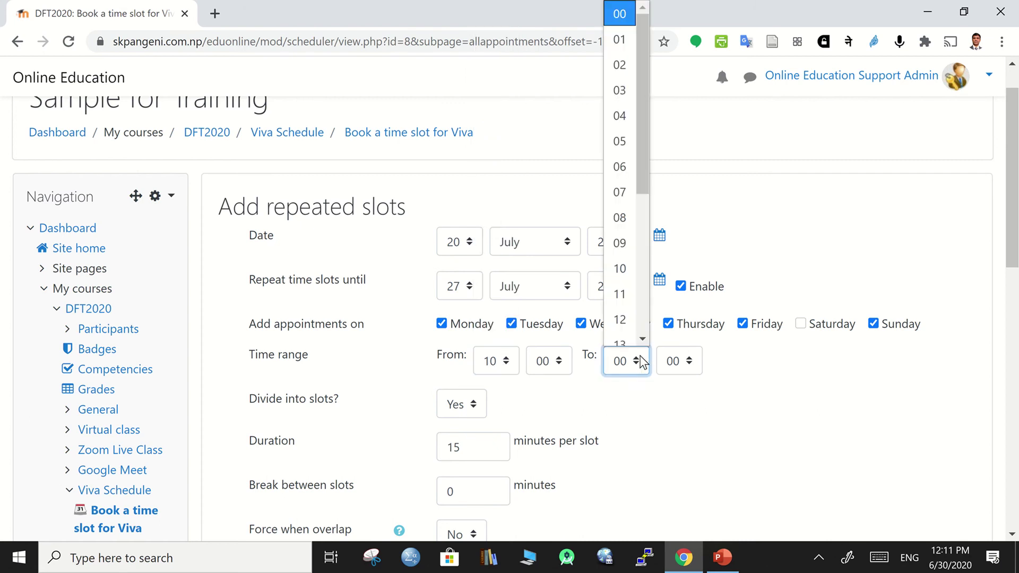
{"action": "left_click", "coordinate": [629, 320]}
{"action": "scroll", "coordinate": [798, 420], "scroll_direction": "down", "scroll_amount": 2}
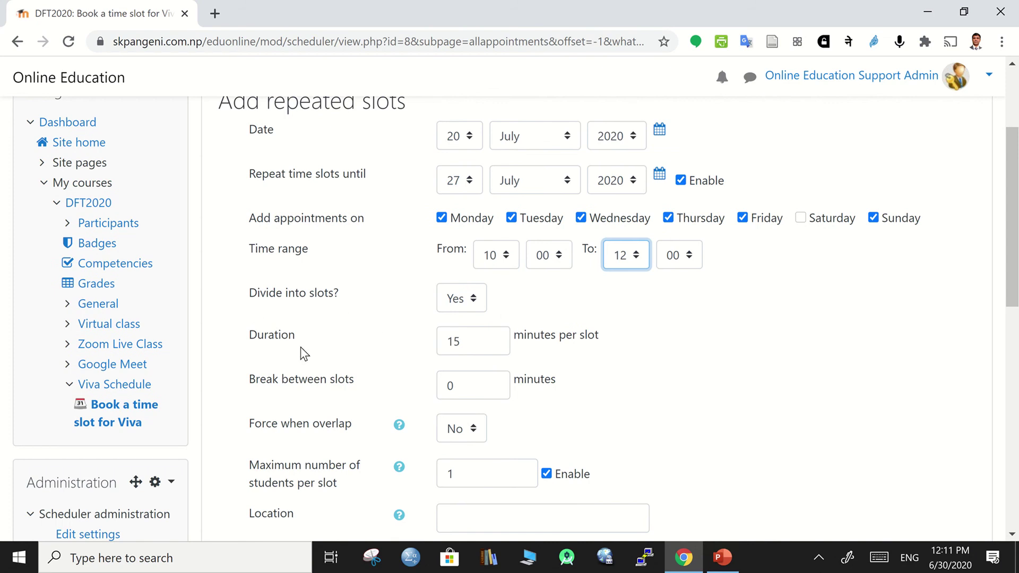
{"action": "left_click", "coordinate": [475, 396]}
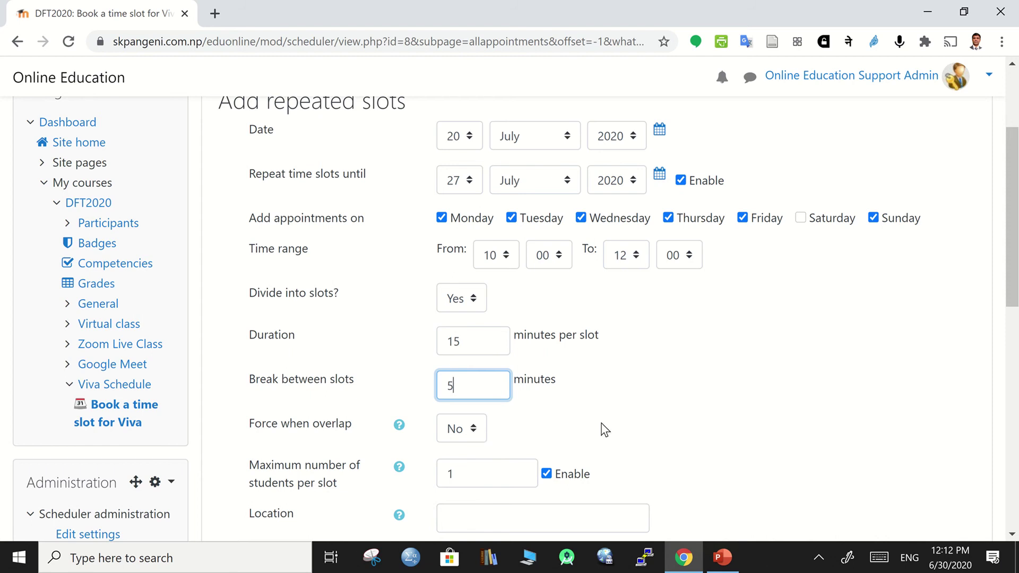
{"action": "scroll", "coordinate": [605, 430], "scroll_direction": "down", "scroll_amount": 2}
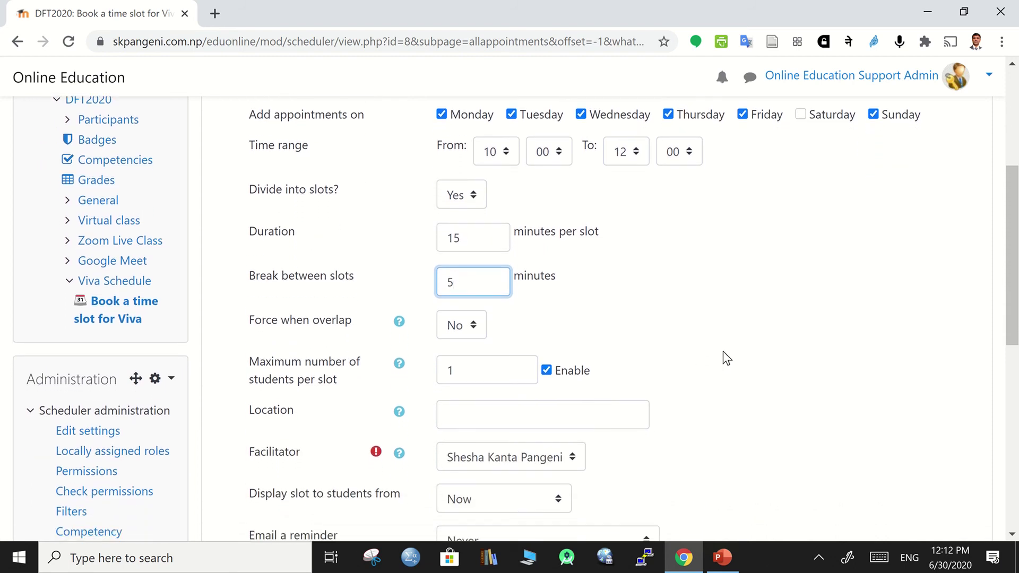
{"action": "scroll", "coordinate": [726, 358], "scroll_direction": "down", "scroll_amount": 2}
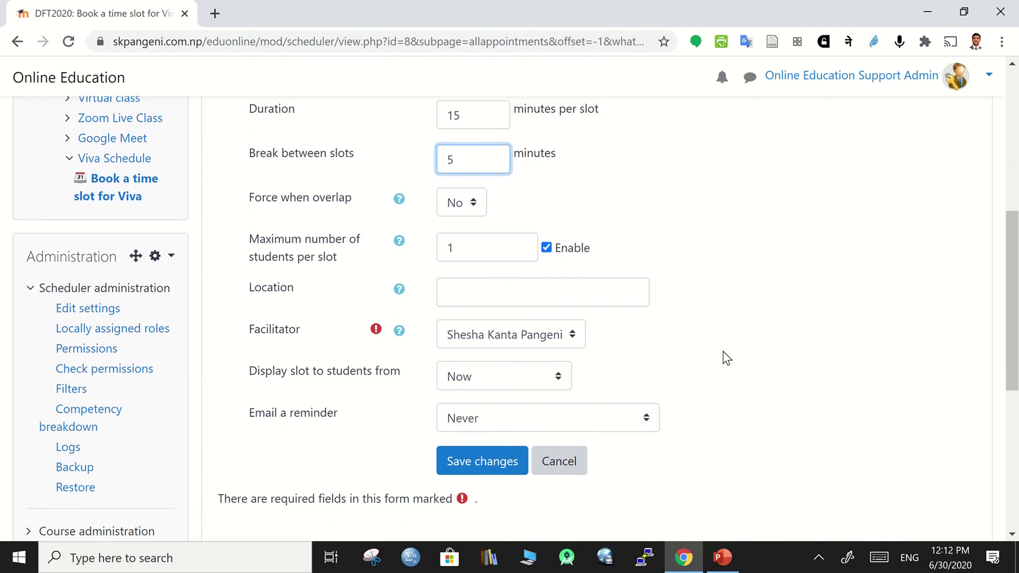
Step: Copy the Google Meet link from a new browser tab and paste it into Location
{"action": "left_click", "coordinate": [446, 291]}
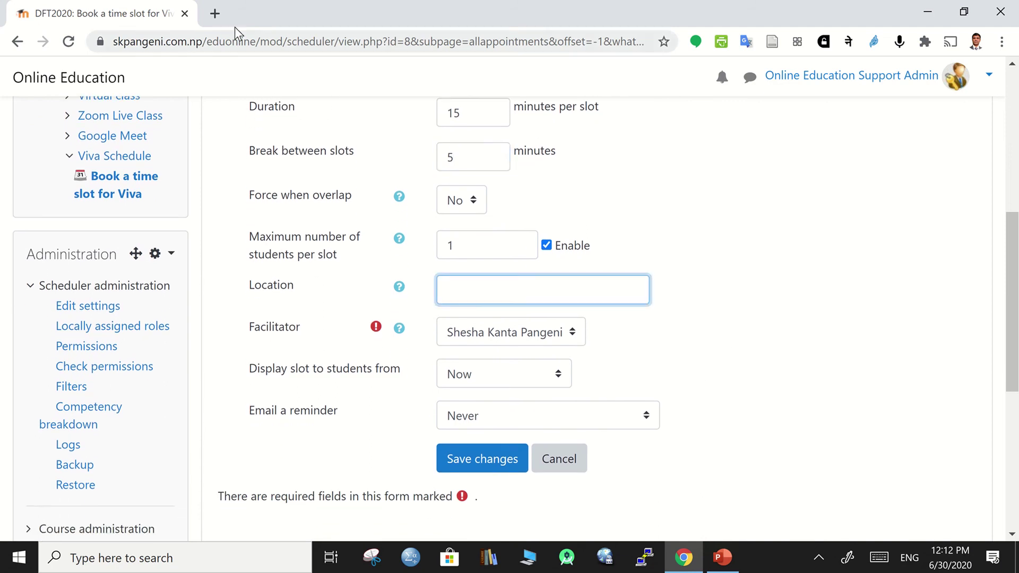
{"action": "left_click", "coordinate": [218, 15]}
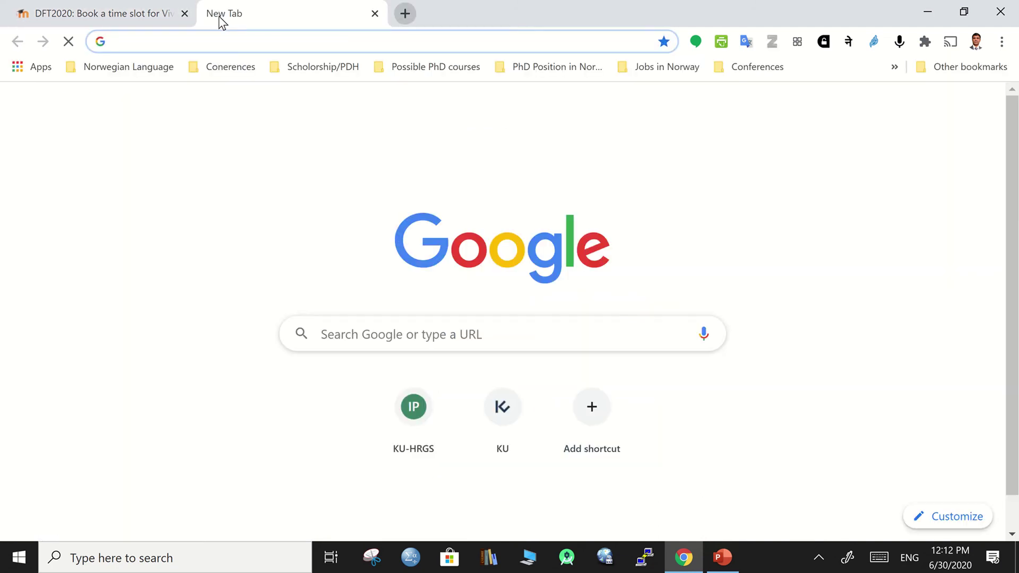
{"action": "type", "text": "me"}
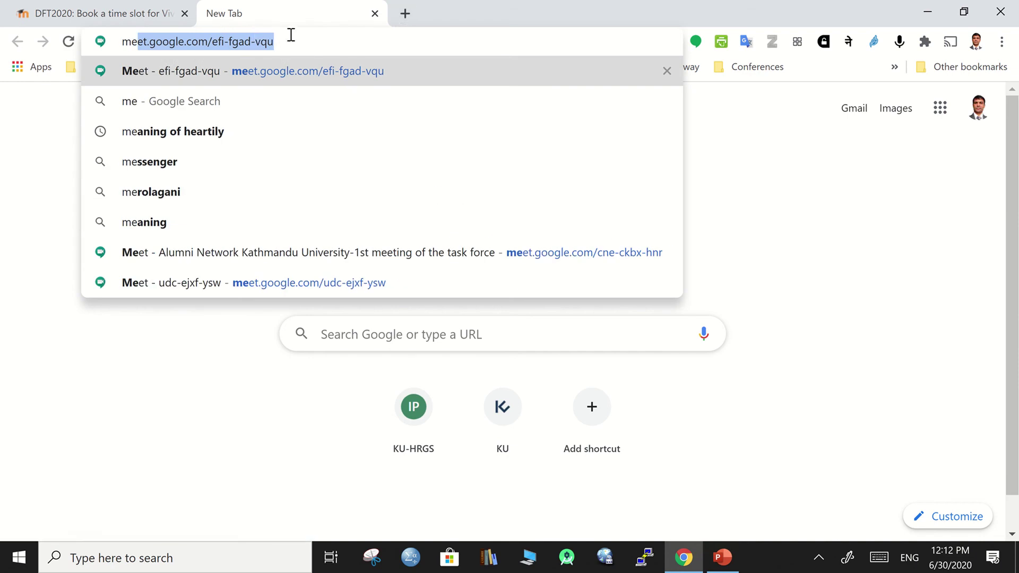
{"action": "left_click", "coordinate": [293, 36]}
{"action": "left_click_drag", "start_coordinate": [301, 40], "coordinate": [101, 40]}
{"action": "key", "text": "ctrl+c"}
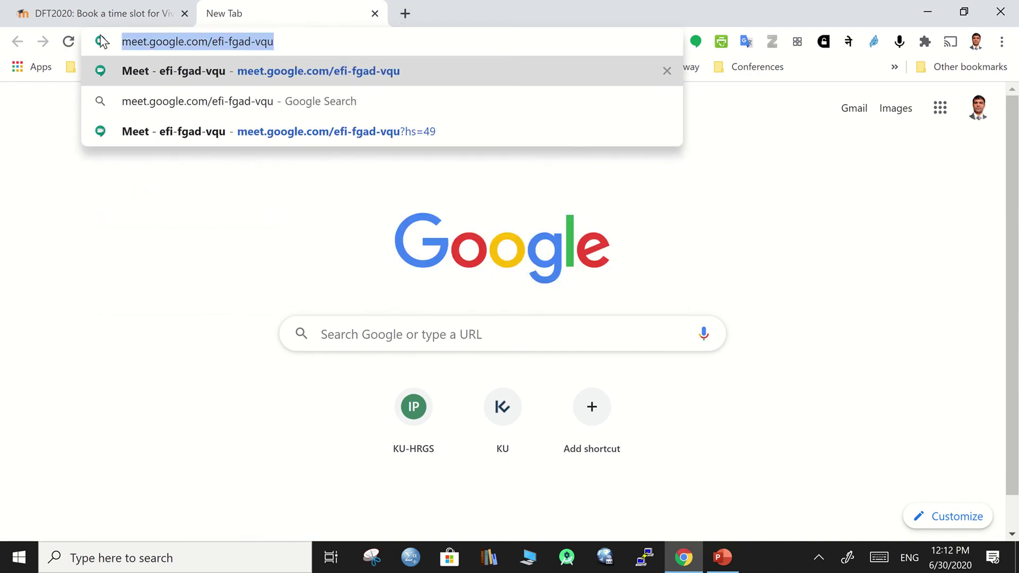
{"action": "left_click", "coordinate": [136, 13]}
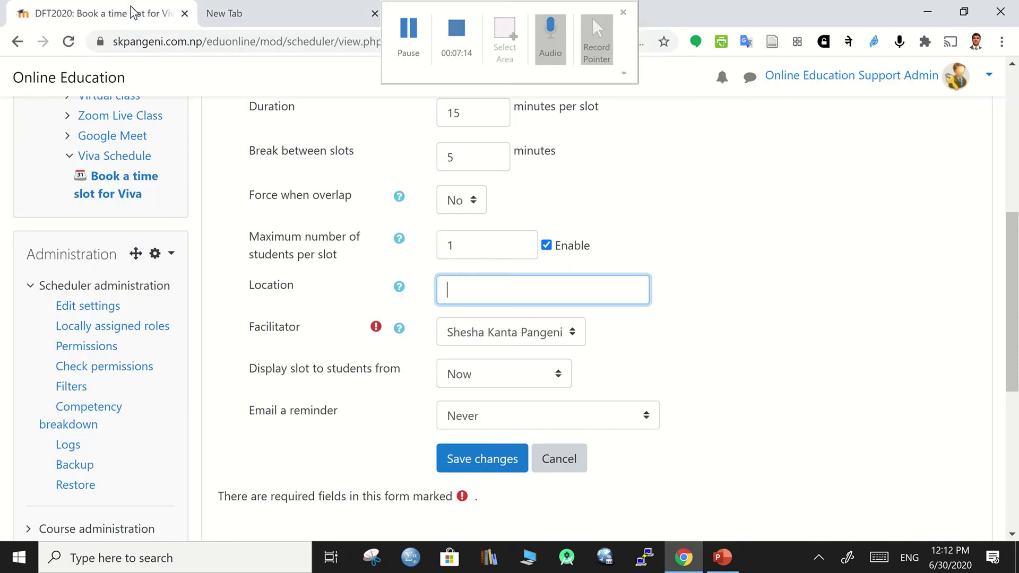
{"action": "key", "text": "ctrl+v"}
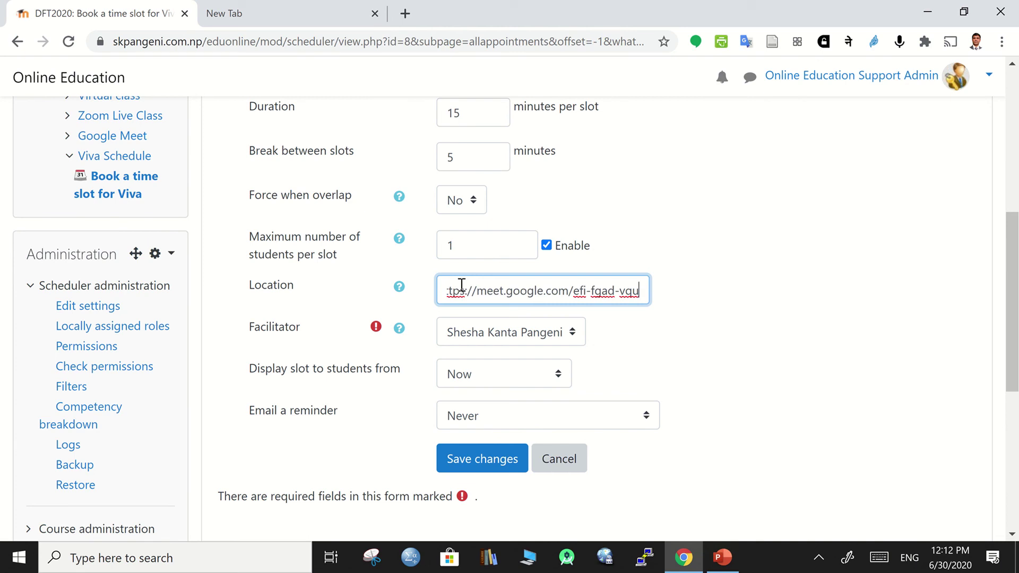
{"action": "left_click", "coordinate": [655, 300]}
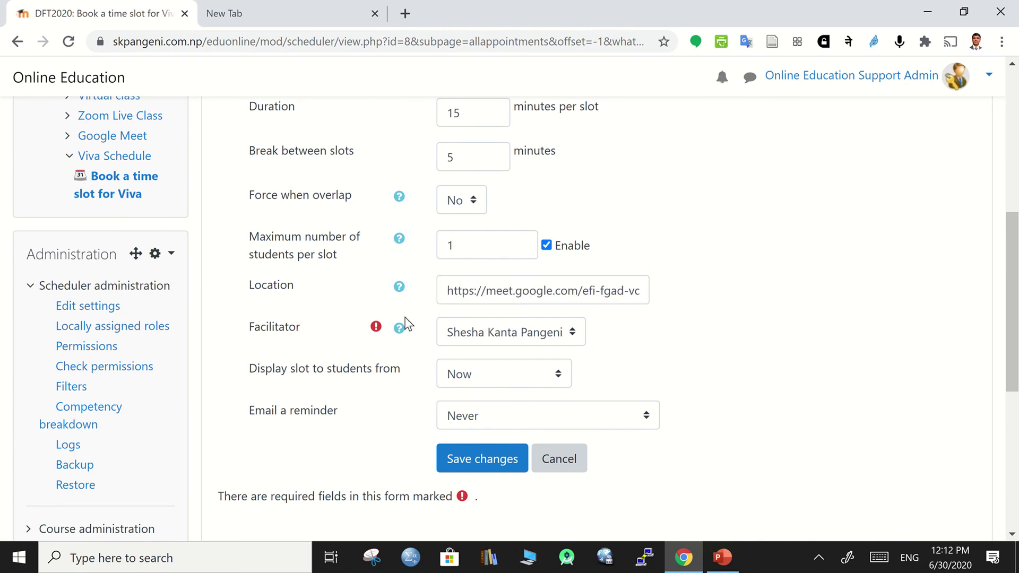
{"action": "left_click", "coordinate": [447, 291]}
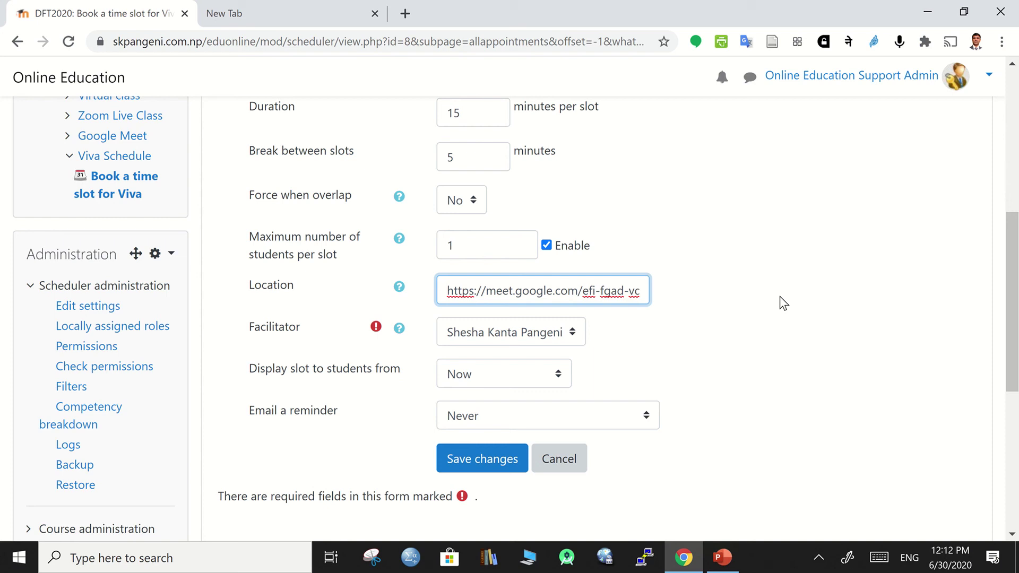
Step: Keep Display slot to students from at Now and set the e-mail reminder to '1 day before slot'
{"action": "scroll", "coordinate": [780, 297], "scroll_direction": "down", "scroll_amount": 2}
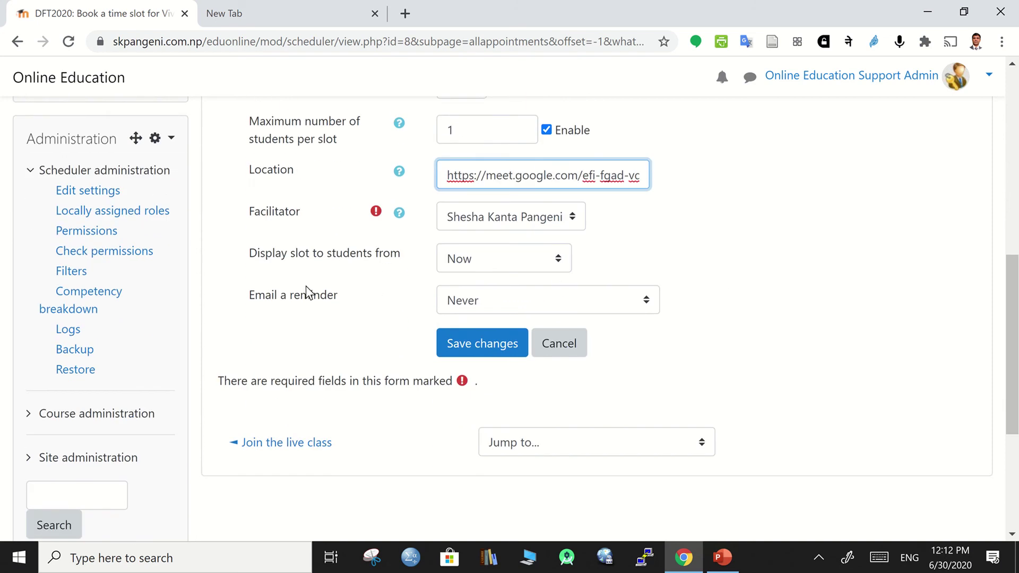
{"action": "left_click", "coordinate": [493, 259]}
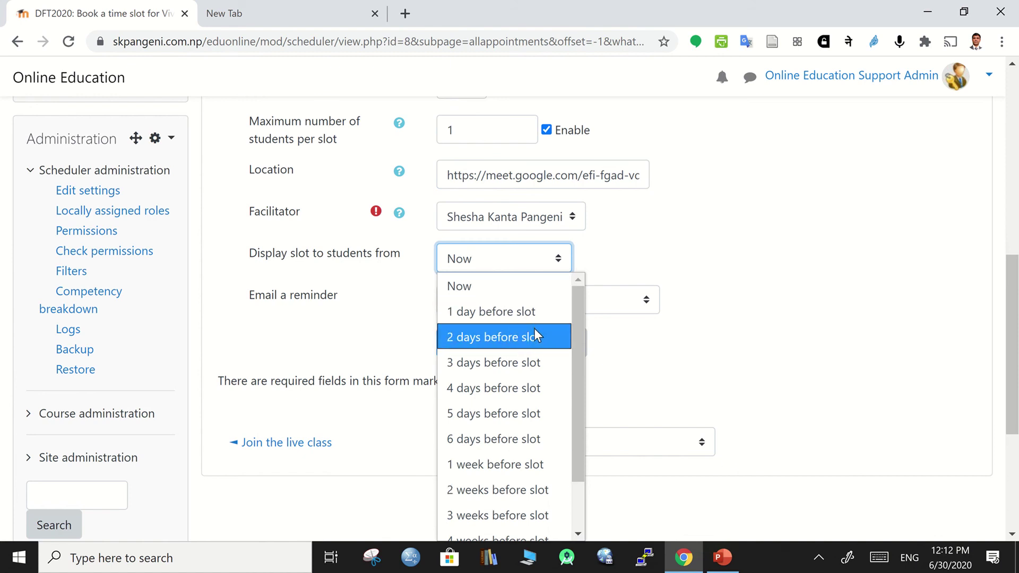
{"action": "left_click", "coordinate": [679, 240]}
{"action": "scroll", "coordinate": [703, 246], "scroll_direction": "down", "scroll_amount": 2}
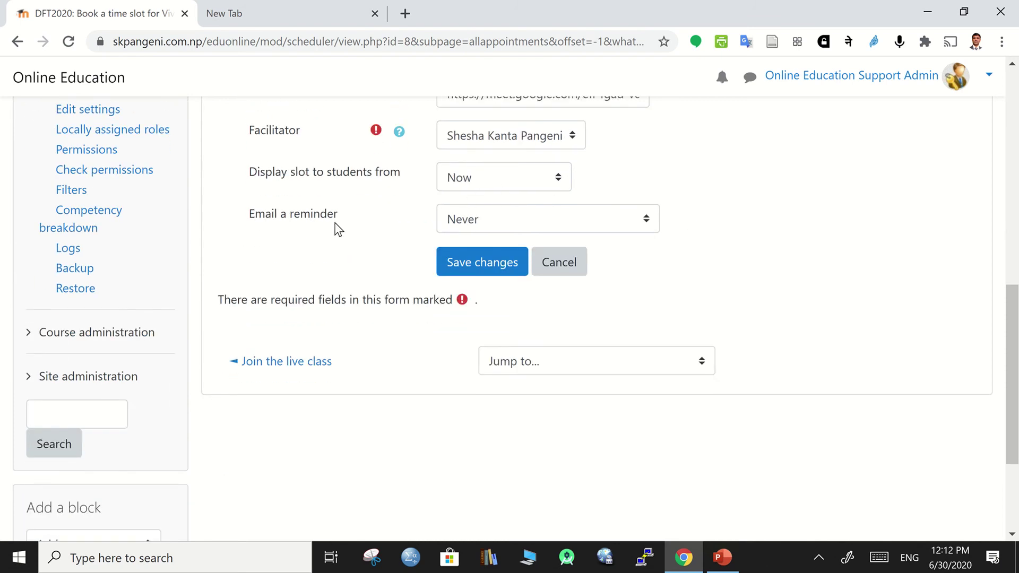
{"action": "left_click", "coordinate": [523, 227]}
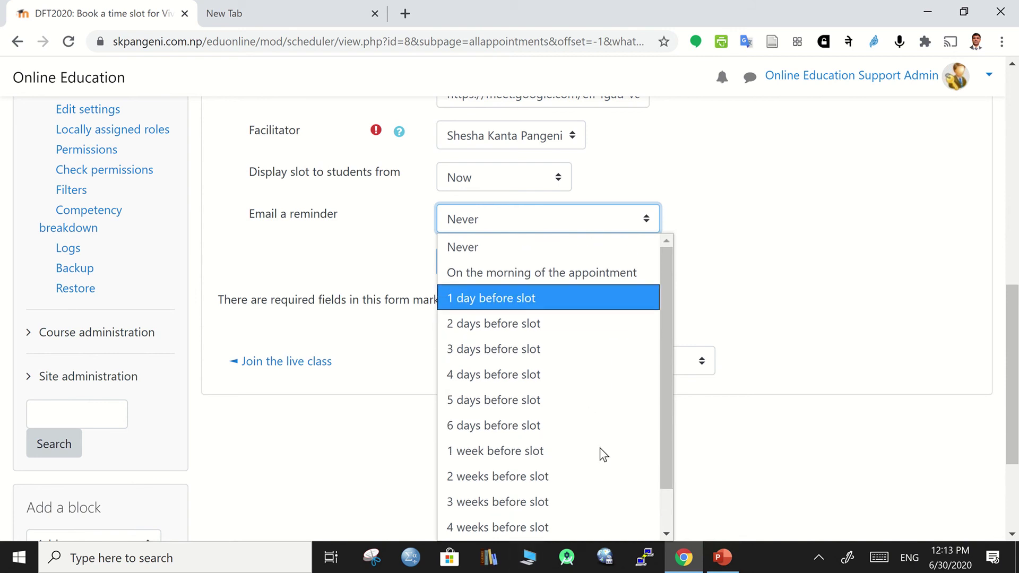
{"action": "left_click", "coordinate": [520, 305]}
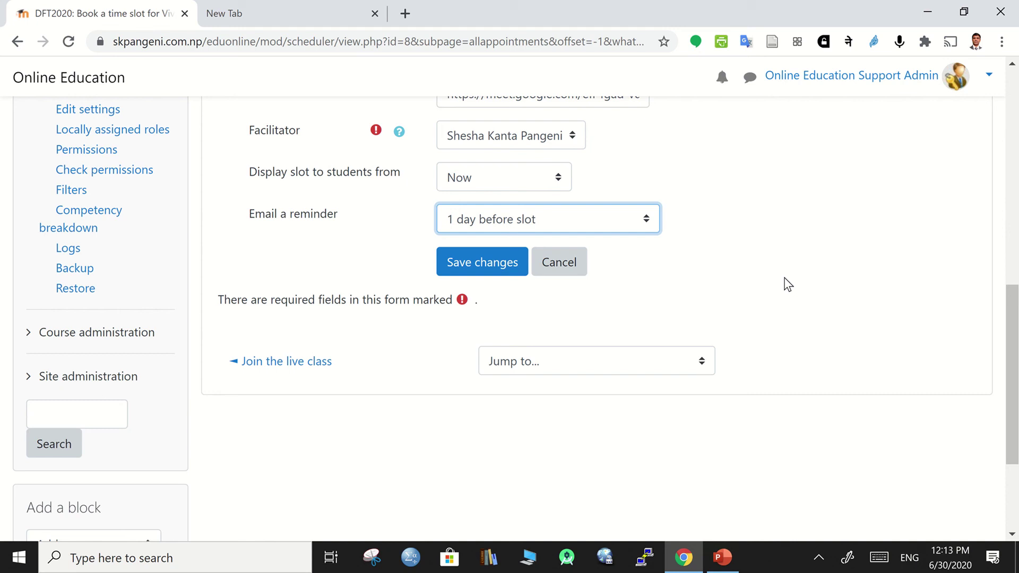
{"action": "left_click", "coordinate": [474, 262]}
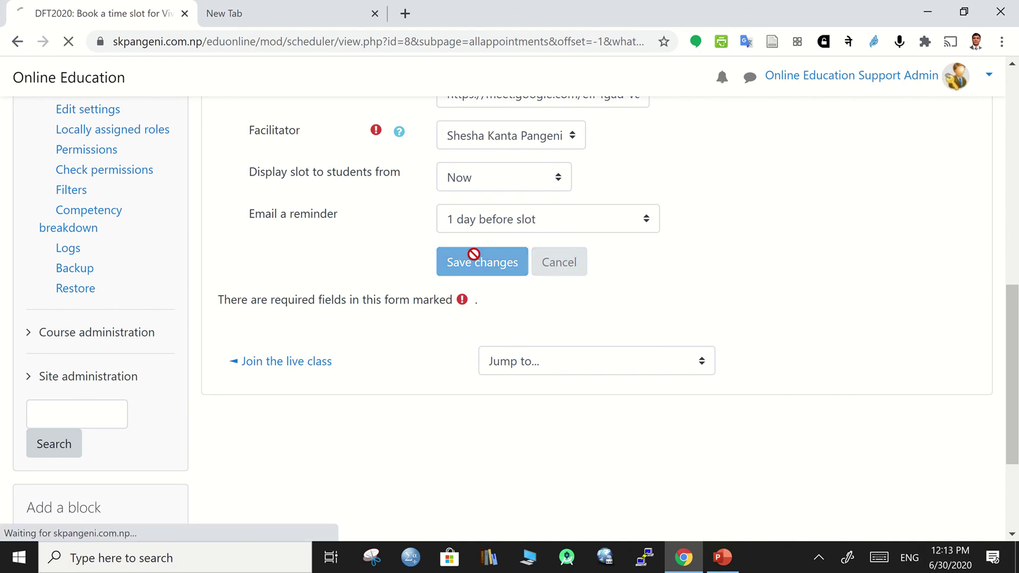
{"action": "scroll", "coordinate": [674, 362], "scroll_direction": "down", "scroll_amount": 3}
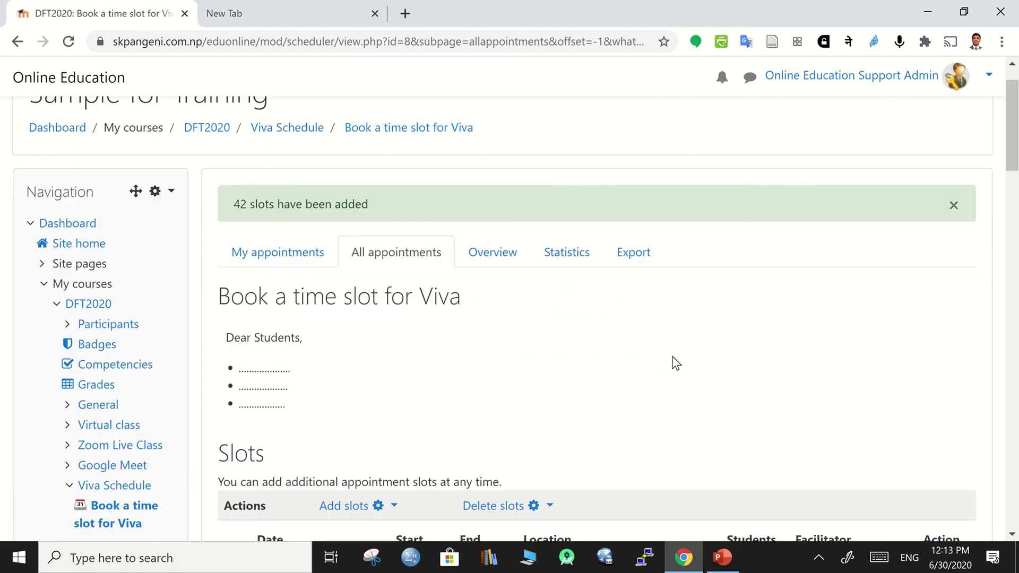
{"action": "scroll", "coordinate": [672, 357], "scroll_direction": "down", "scroll_amount": 6}
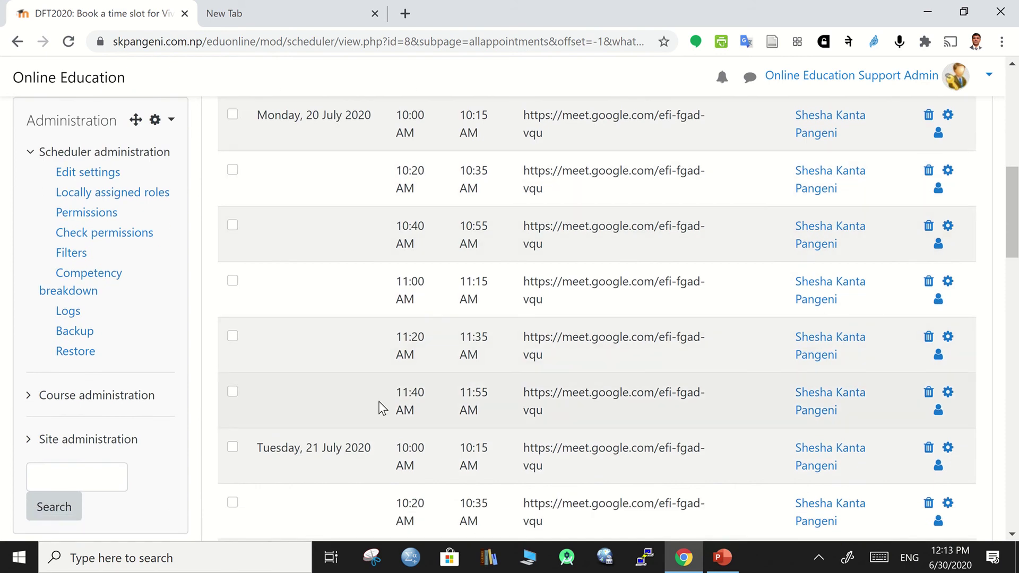
{"action": "scroll", "coordinate": [379, 407], "scroll_direction": "down", "scroll_amount": 3}
{"action": "scroll", "coordinate": [380, 407], "scroll_direction": "down", "scroll_amount": 5}
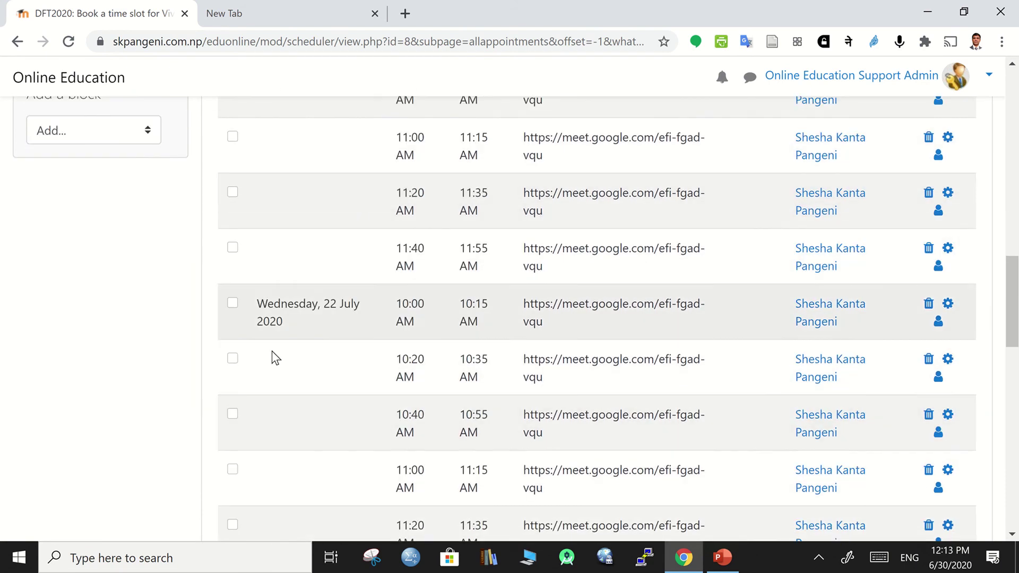
{"action": "scroll", "coordinate": [467, 422], "scroll_direction": "down", "scroll_amount": 12}
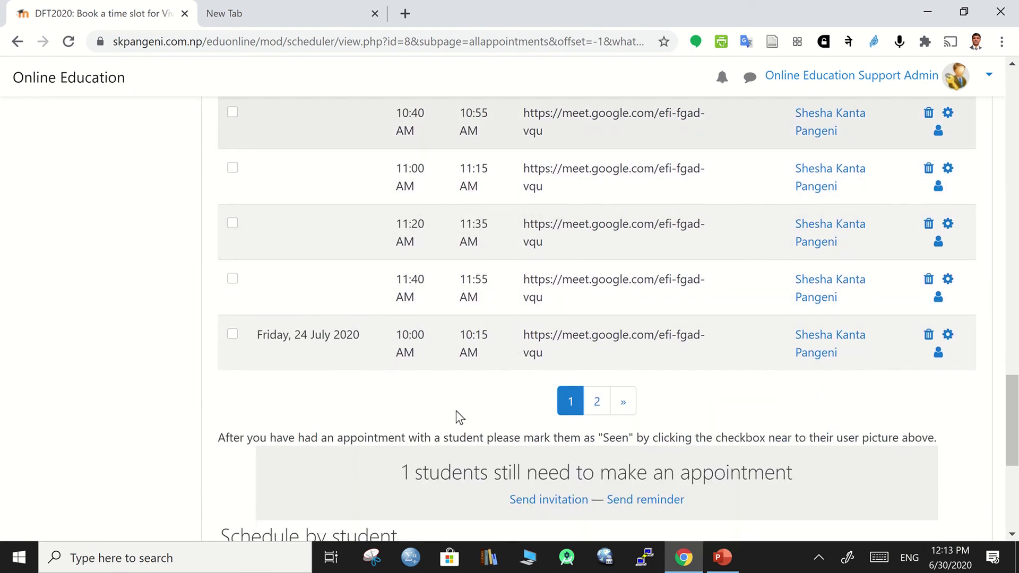
{"action": "scroll", "coordinate": [514, 300], "scroll_direction": "up", "scroll_amount": 20}
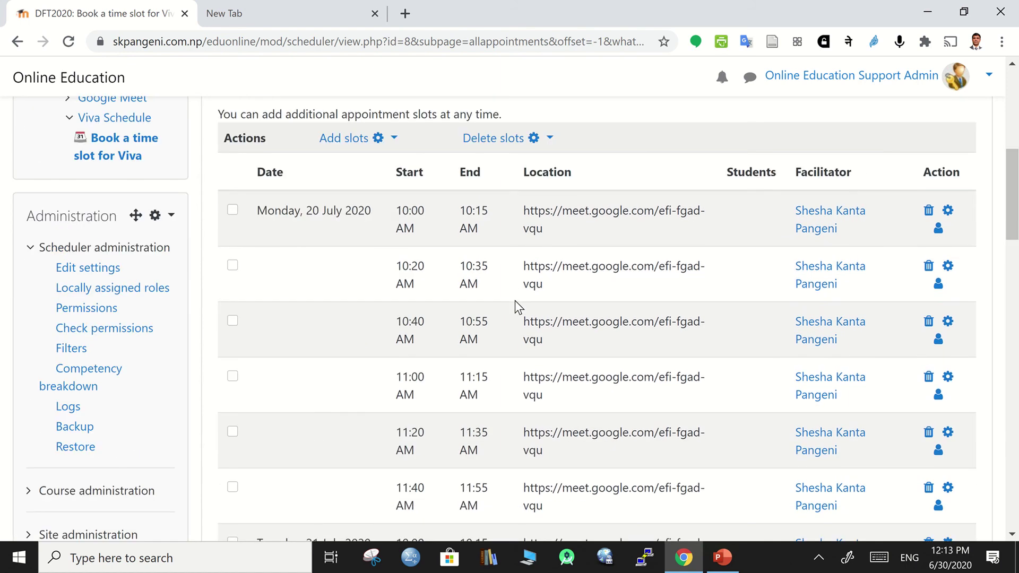
{"action": "scroll", "coordinate": [514, 301], "scroll_direction": "up", "scroll_amount": 3}
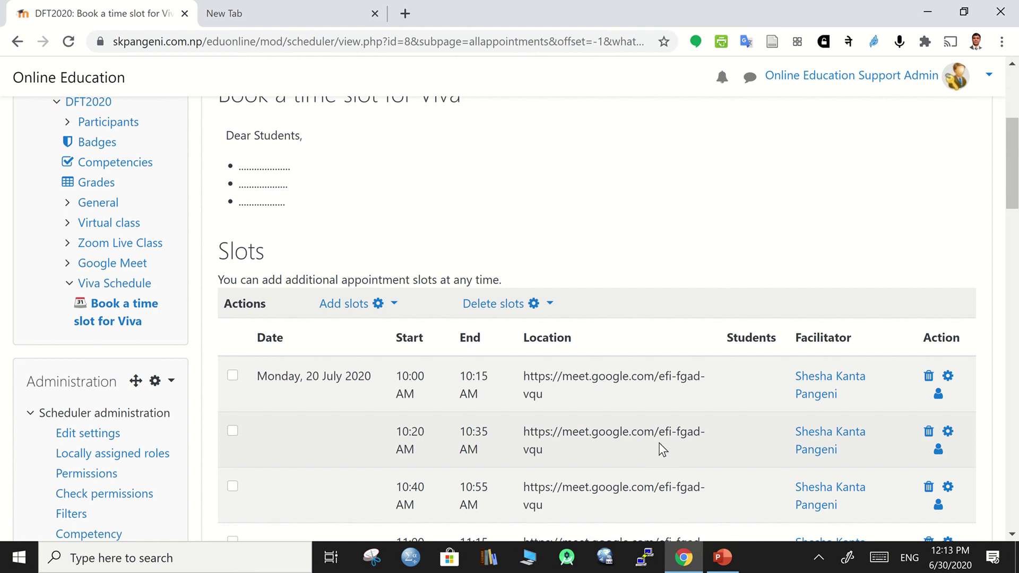
{"action": "scroll", "coordinate": [690, 448], "scroll_direction": "down", "scroll_amount": 1}
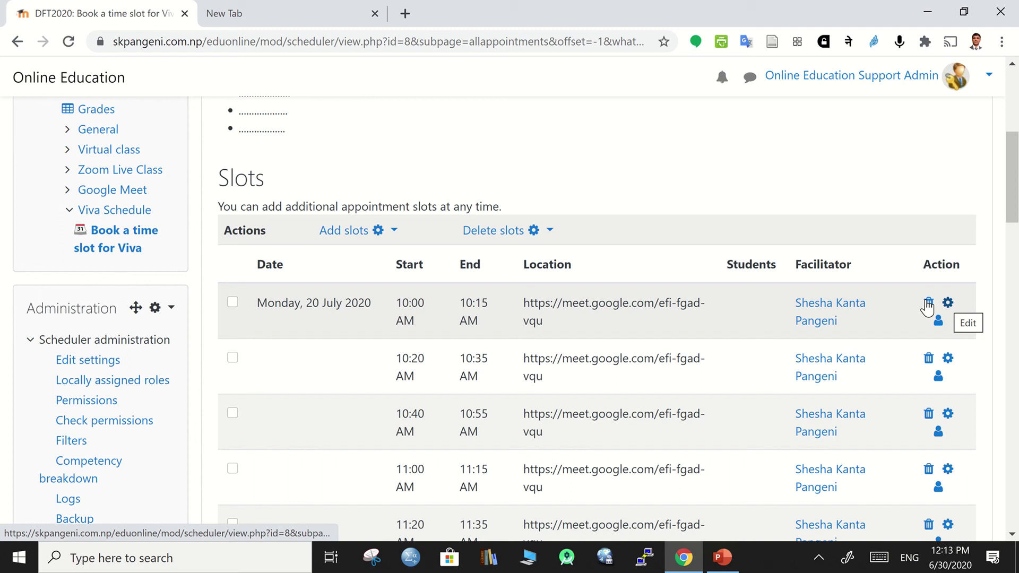
{"action": "scroll", "coordinate": [685, 353], "scroll_direction": "down", "scroll_amount": 9}
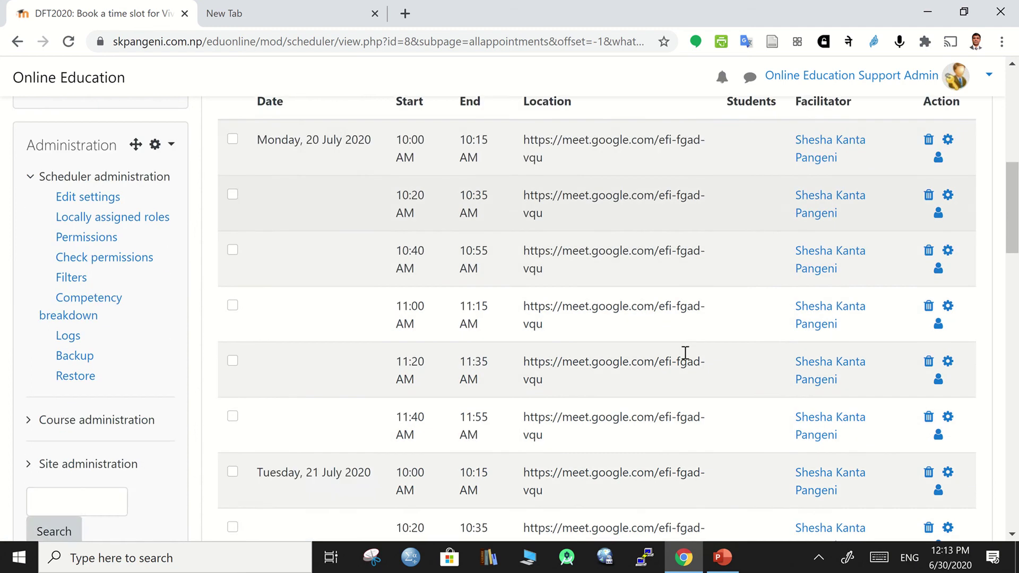
{"action": "scroll", "coordinate": [685, 353], "scroll_direction": "up", "scroll_amount": 10}
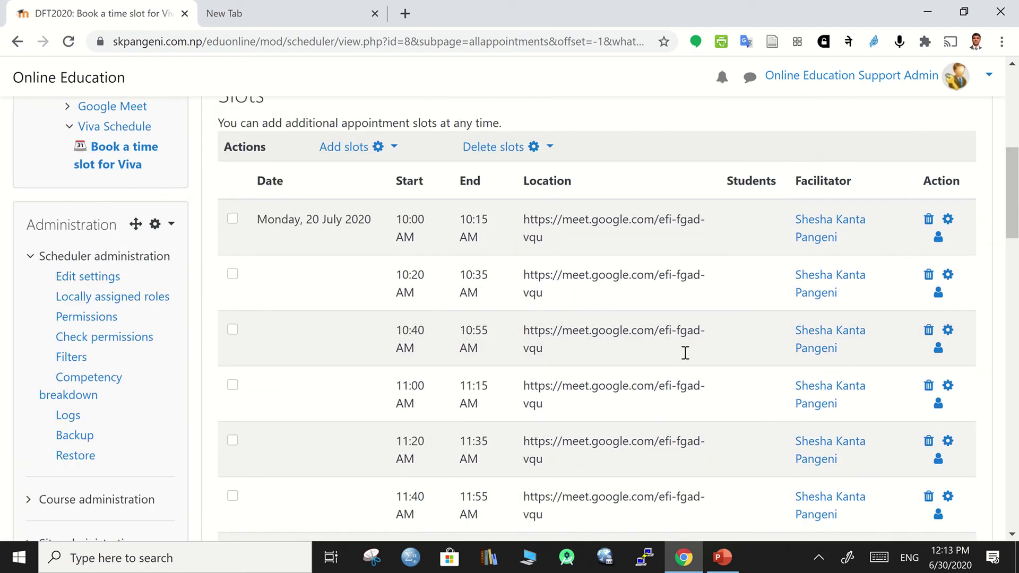
Step: Select the Monday 20 July 10:00 slot and open Delete slots, then cancel without deleting
{"action": "left_click", "coordinate": [232, 398]}
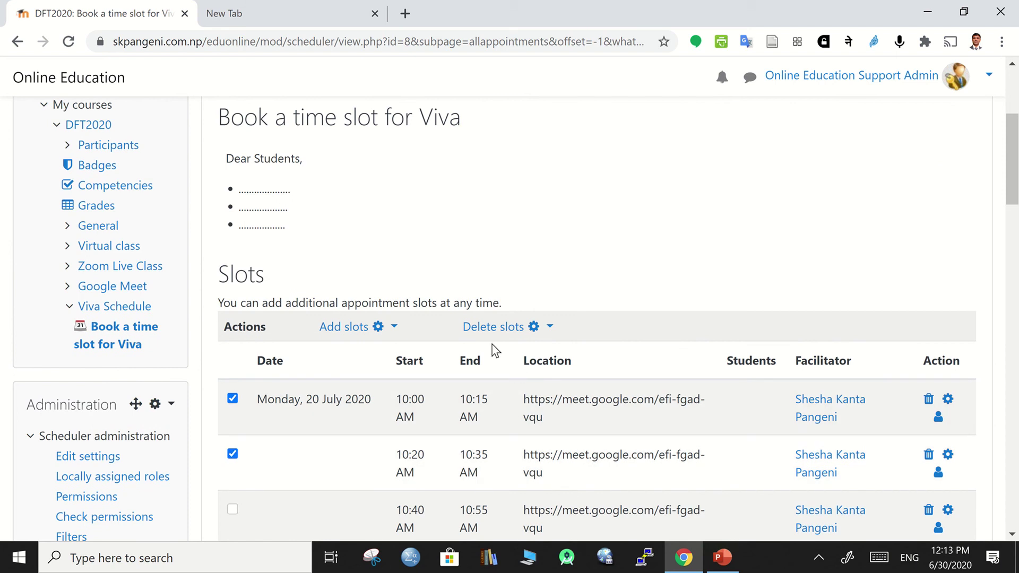
{"action": "left_click", "coordinate": [497, 330]}
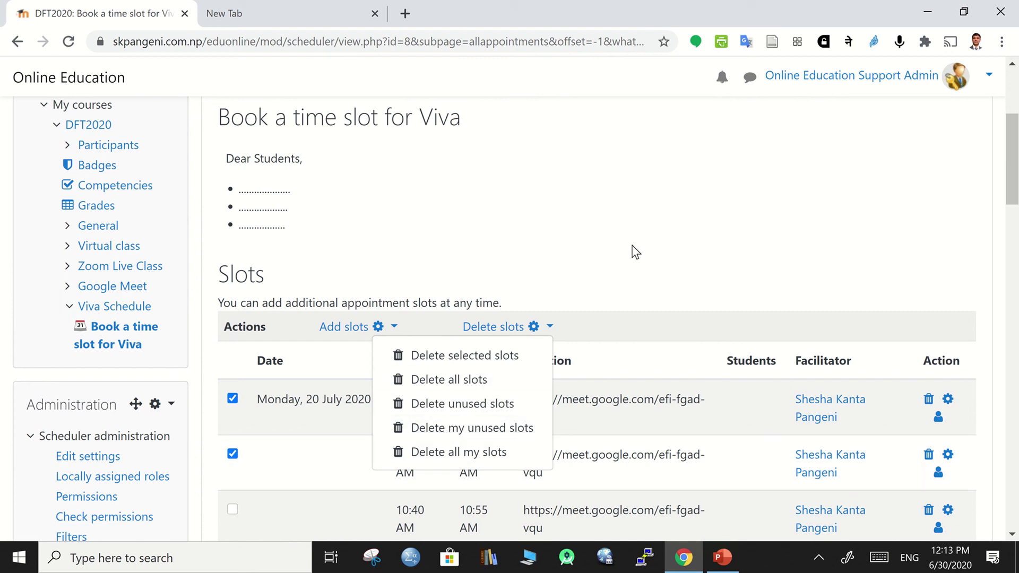
{"action": "key", "text": "Escape"}
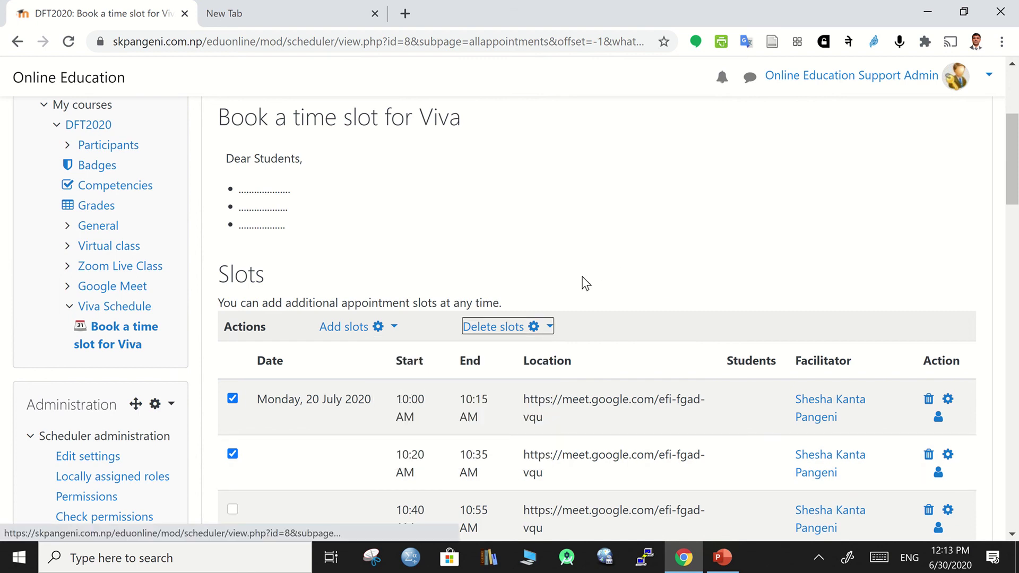
Step: Show page 2 of the viva slot list, covering 22–24 July 2020
{"action": "left_click", "coordinate": [485, 278]}
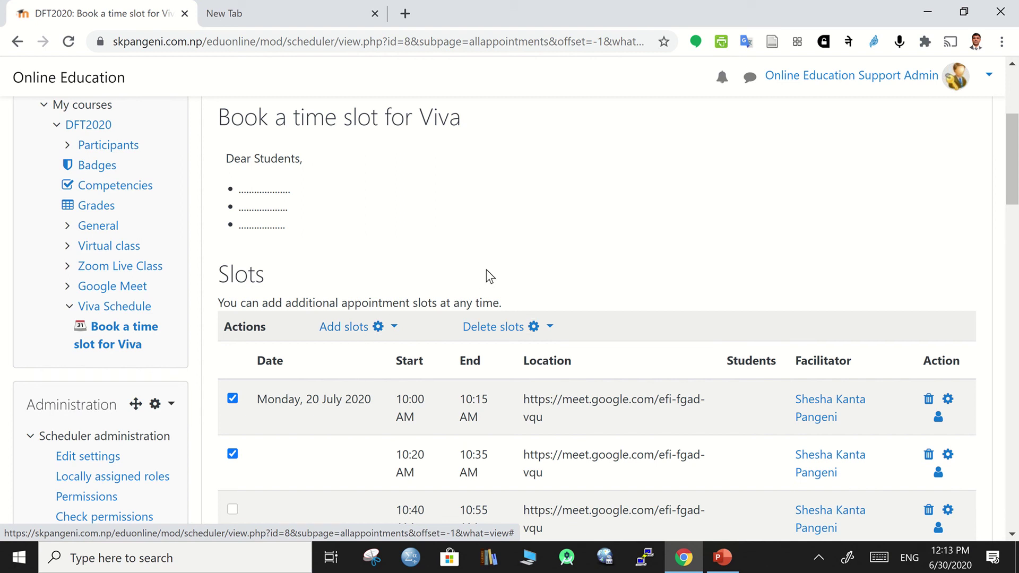
{"action": "scroll", "coordinate": [603, 424], "scroll_direction": "down", "scroll_amount": 20}
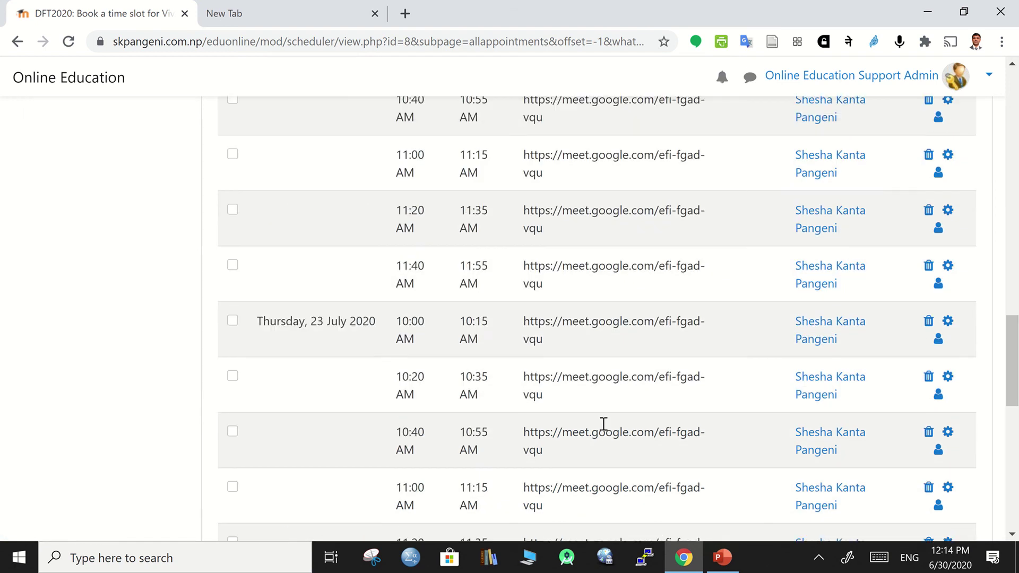
{"action": "scroll", "coordinate": [602, 425], "scroll_direction": "up", "scroll_amount": 10}
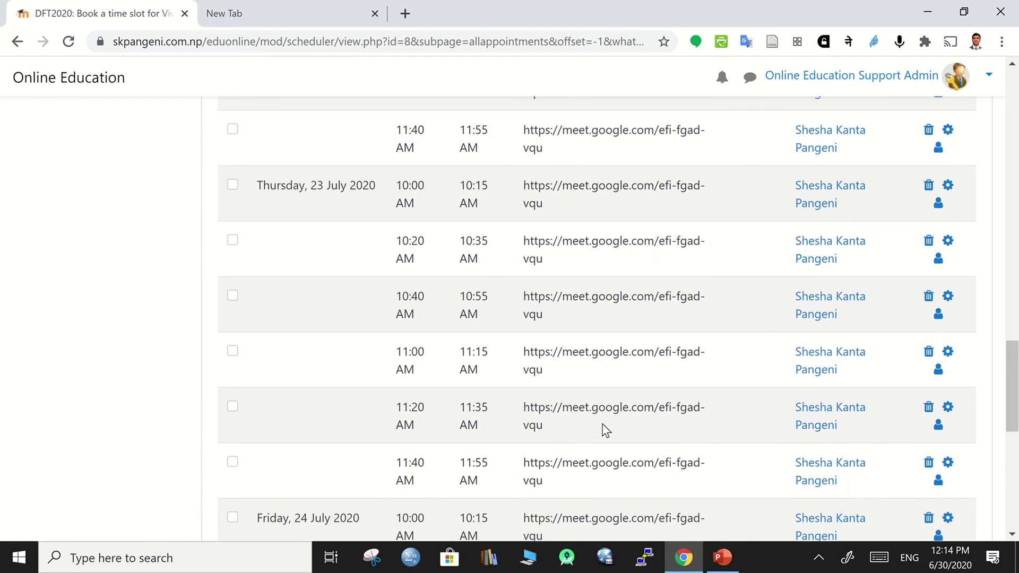
{"action": "scroll", "coordinate": [603, 424], "scroll_direction": "down", "scroll_amount": 3}
{"action": "scroll", "coordinate": [605, 428], "scroll_direction": "up", "scroll_amount": 15}
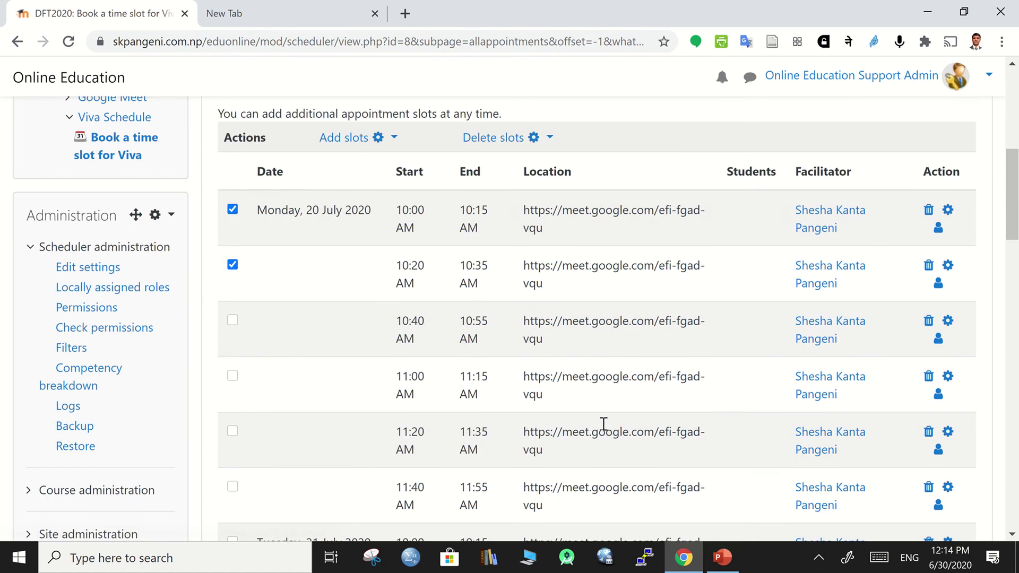
{"action": "scroll", "coordinate": [753, 363], "scroll_direction": "down", "scroll_amount": 20}
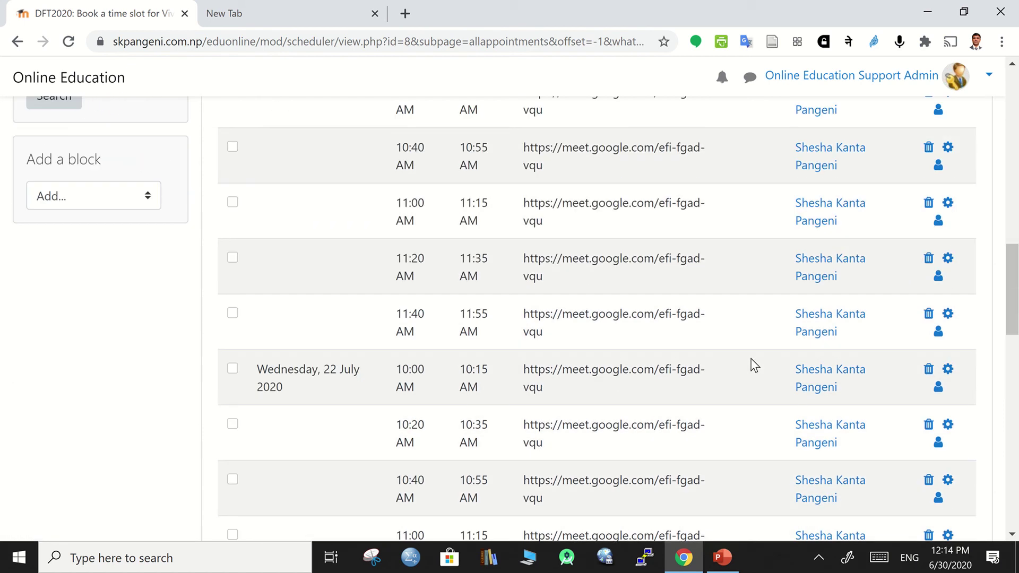
{"action": "scroll", "coordinate": [754, 365], "scroll_direction": "down", "scroll_amount": 5}
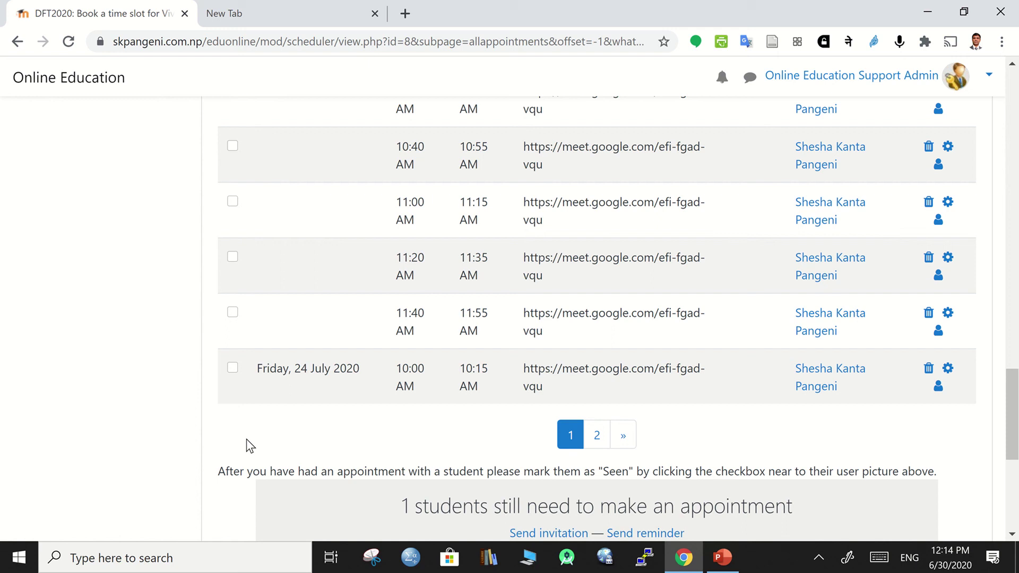
{"action": "left_click", "coordinate": [596, 437]}
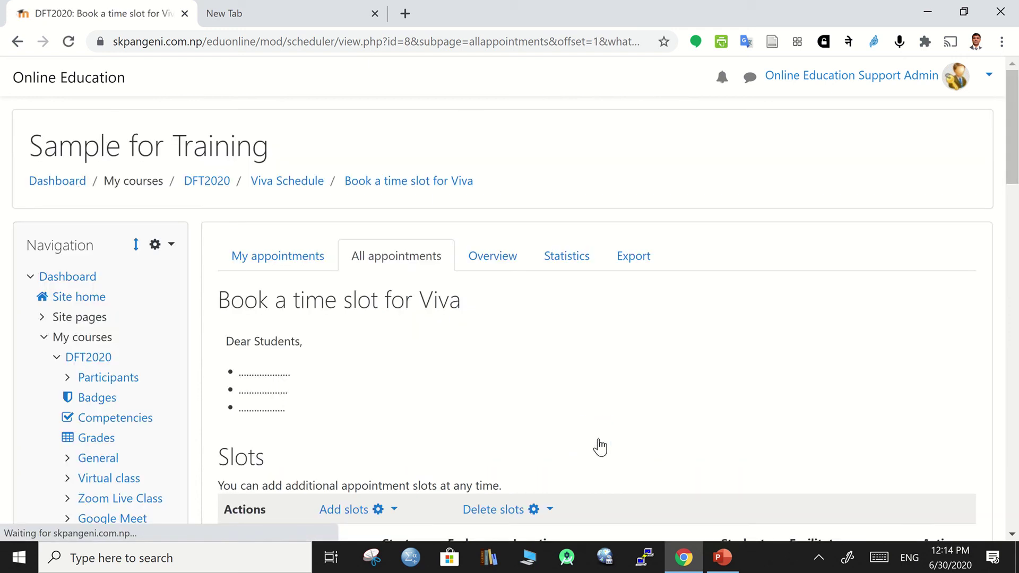
{"action": "scroll", "coordinate": [562, 422], "scroll_direction": "down", "scroll_amount": 3}
{"action": "scroll", "coordinate": [562, 422], "scroll_direction": "down", "scroll_amount": 4}
{"action": "scroll", "coordinate": [550, 463], "scroll_direction": "down", "scroll_amount": 8}
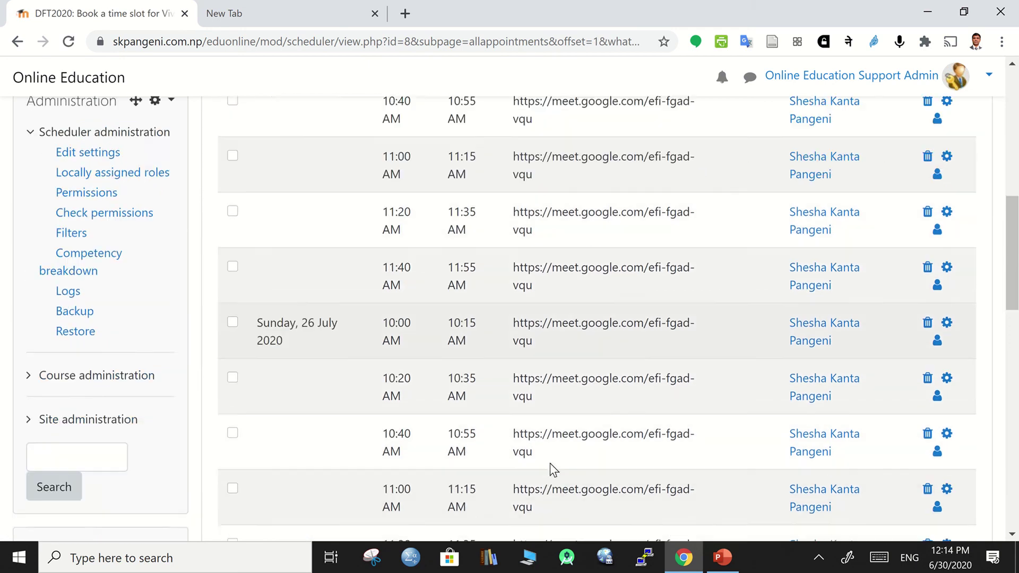
{"action": "scroll", "coordinate": [549, 469], "scroll_direction": "down", "scroll_amount": 8}
{"action": "scroll", "coordinate": [550, 467], "scroll_direction": "up", "scroll_amount": 8}
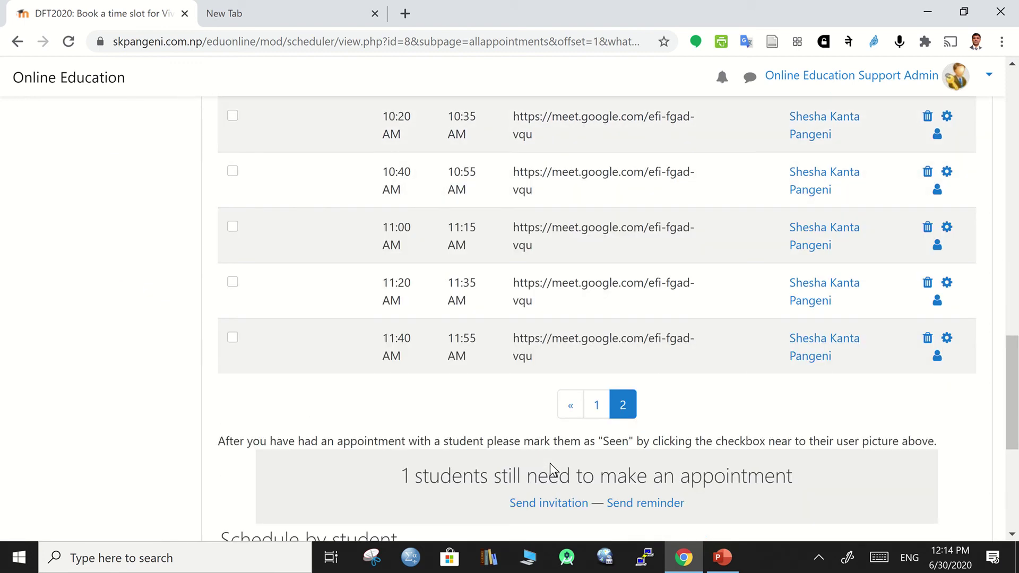
{"action": "scroll", "coordinate": [552, 467], "scroll_direction": "up", "scroll_amount": 12}
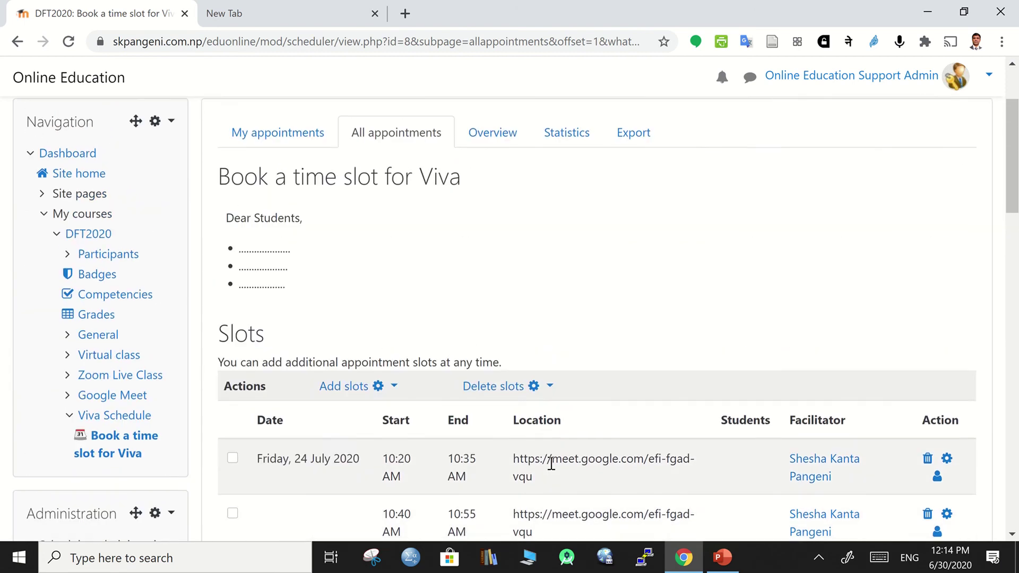
{"action": "scroll", "coordinate": [551, 464], "scroll_direction": "up", "scroll_amount": 1}
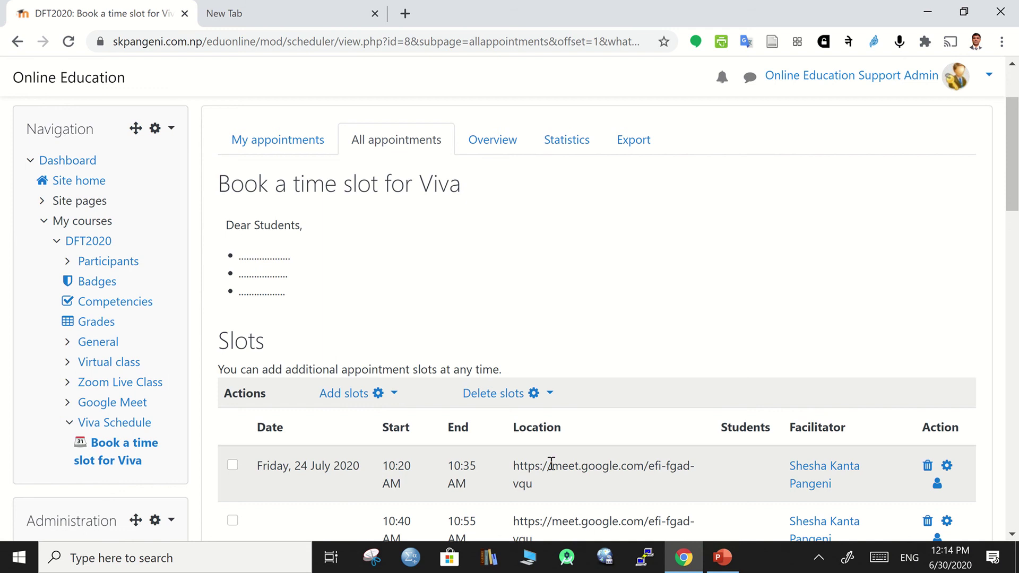
{"action": "scroll", "coordinate": [551, 464], "scroll_direction": "down", "scroll_amount": 4}
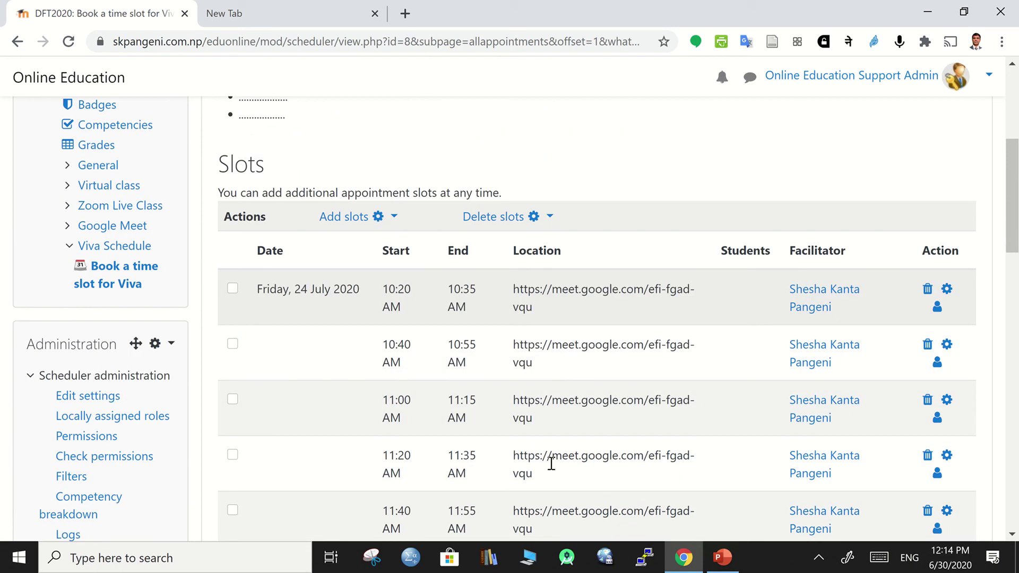
{"action": "scroll", "coordinate": [546, 460], "scroll_direction": "down", "scroll_amount": 9}
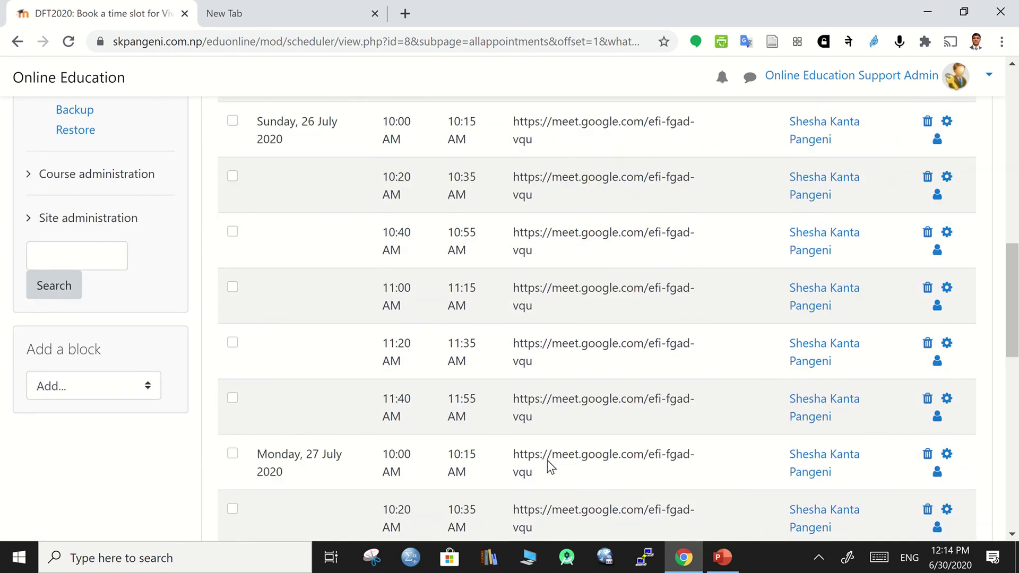
{"action": "scroll", "coordinate": [546, 460], "scroll_direction": "down", "scroll_amount": 10}
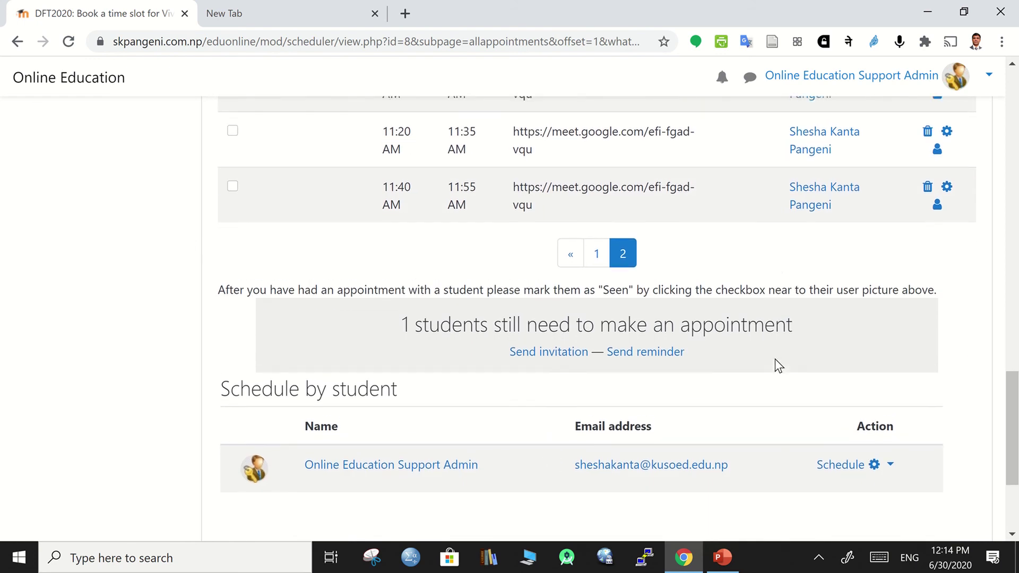
{"action": "scroll", "coordinate": [775, 360], "scroll_direction": "up", "scroll_amount": 2}
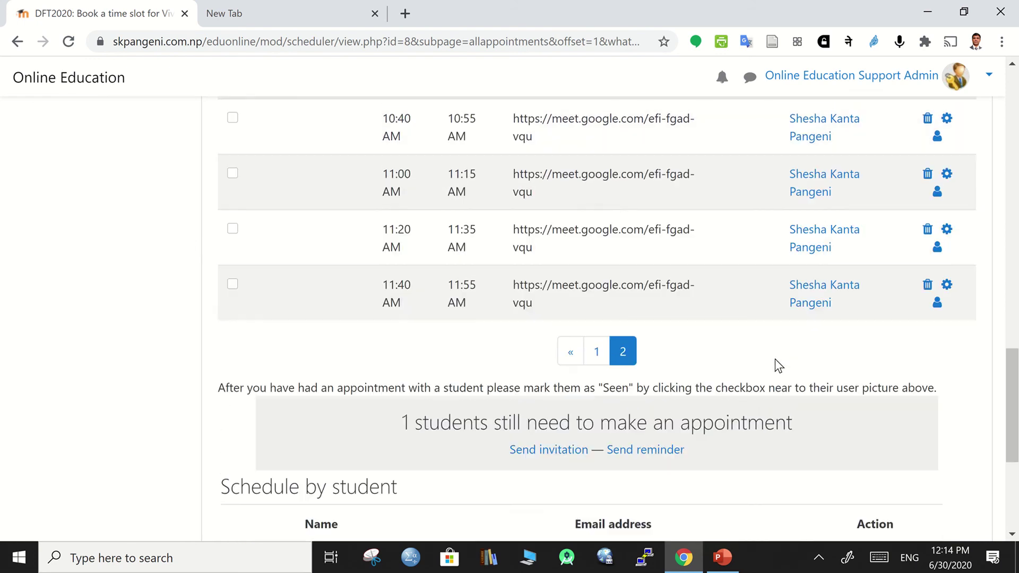
Step: Review the 'Invitation: Book a time slot for Viva' subject and body, then send it
{"action": "left_click", "coordinate": [541, 456]}
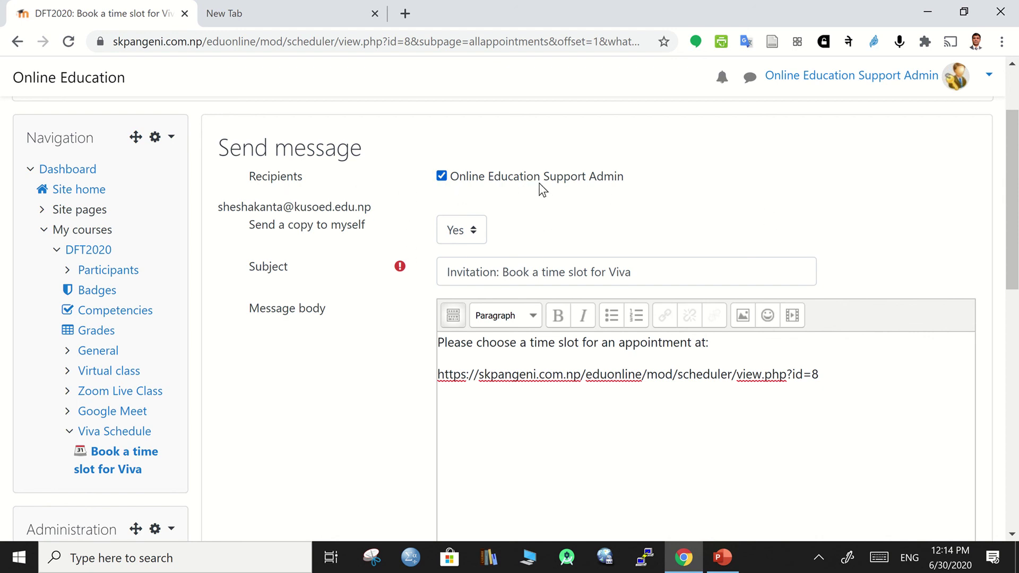
{"action": "scroll", "coordinate": [659, 196], "scroll_direction": "up", "scroll_amount": 1}
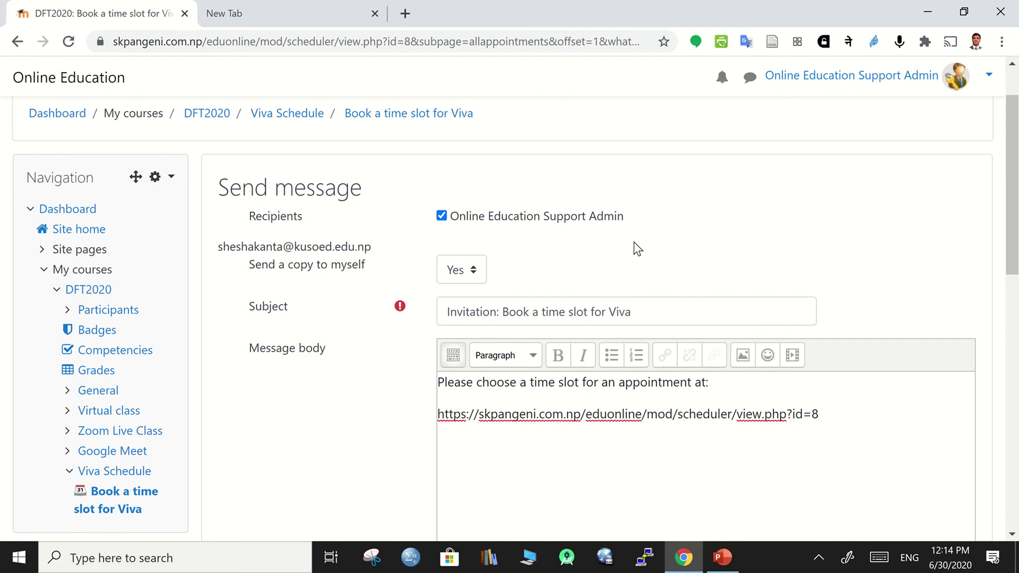
{"action": "scroll", "coordinate": [637, 248], "scroll_direction": "down", "scroll_amount": 3}
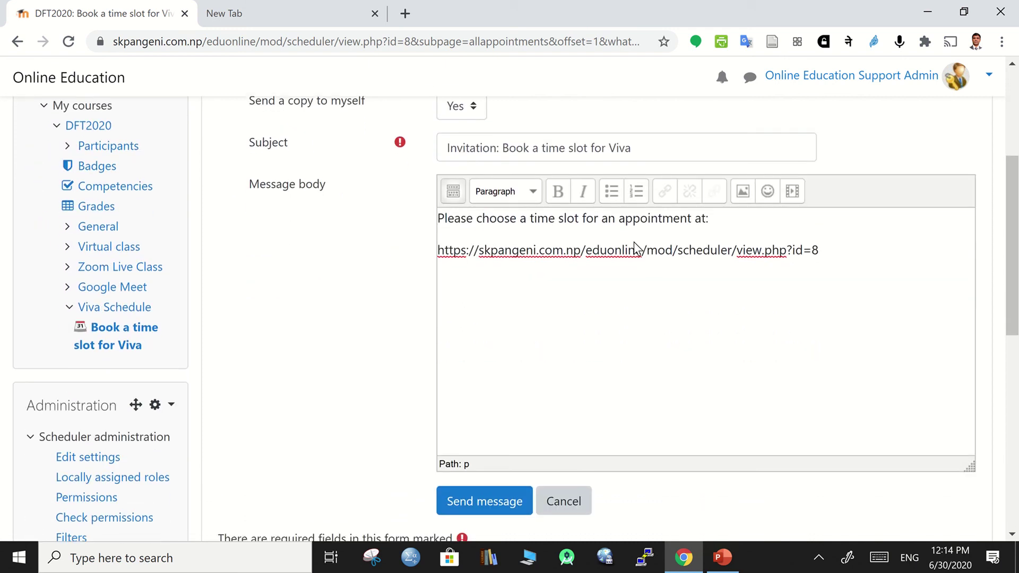
{"action": "scroll", "coordinate": [634, 243], "scroll_direction": "down", "scroll_amount": 2}
{"action": "scroll", "coordinate": [635, 242], "scroll_direction": "up", "scroll_amount": 4}
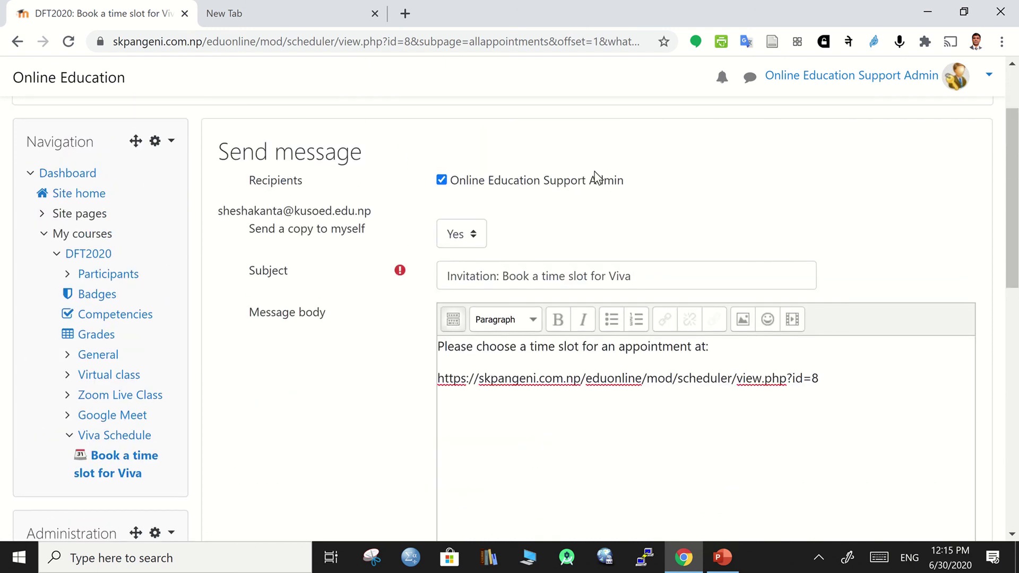
{"action": "scroll", "coordinate": [690, 334], "scroll_direction": "down", "scroll_amount": 4}
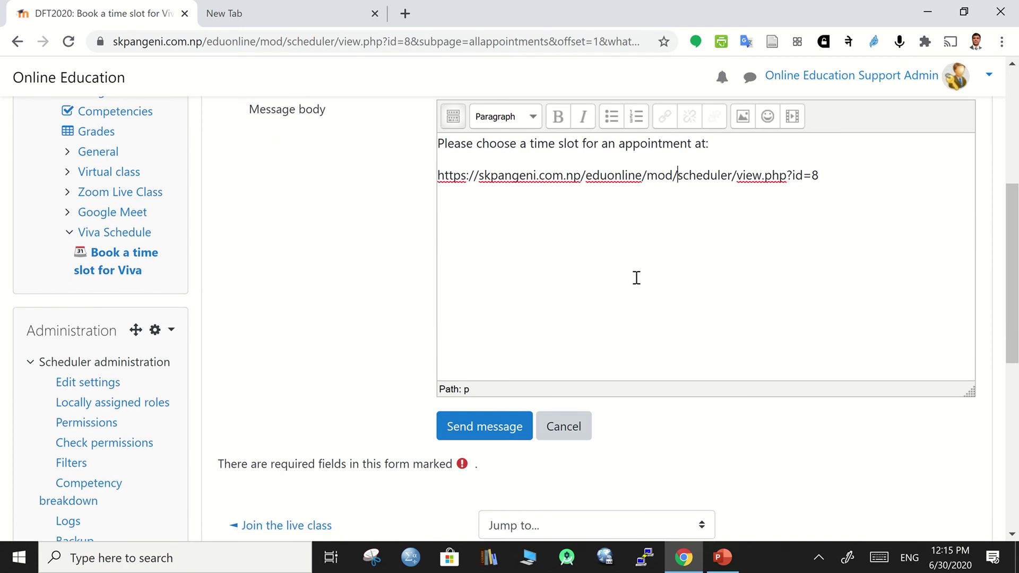
{"action": "scroll", "coordinate": [636, 278], "scroll_direction": "up", "scroll_amount": 1}
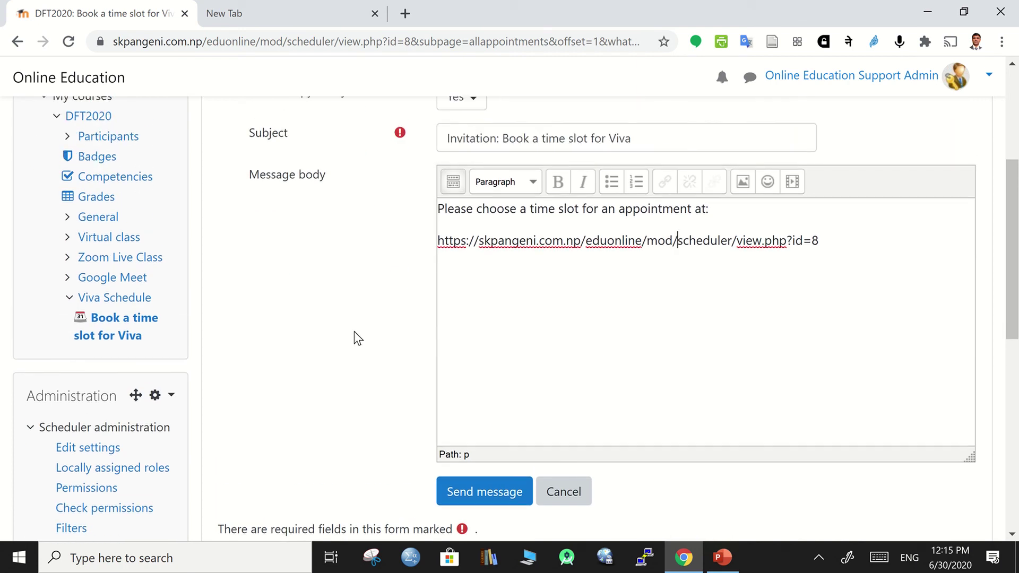
{"action": "scroll", "coordinate": [543, 393], "scroll_direction": "down", "scroll_amount": 1}
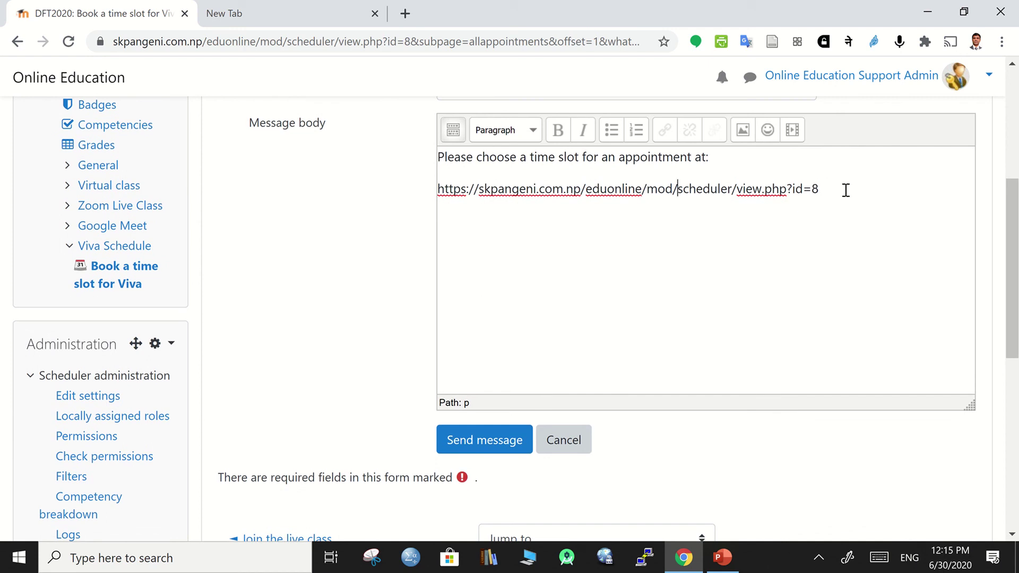
{"action": "scroll", "coordinate": [846, 190], "scroll_direction": "down", "scroll_amount": 2}
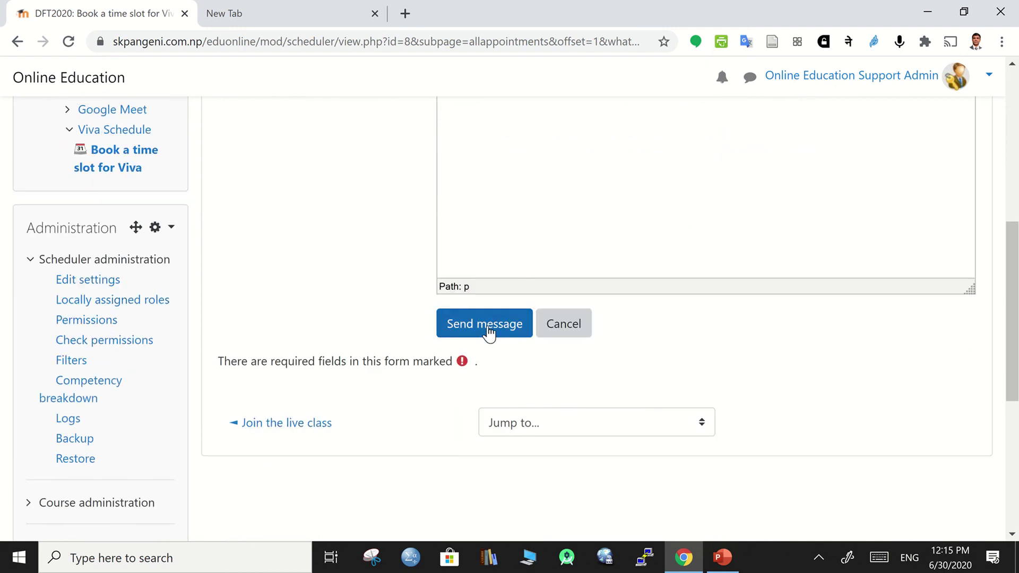
{"action": "left_click", "coordinate": [486, 328]}
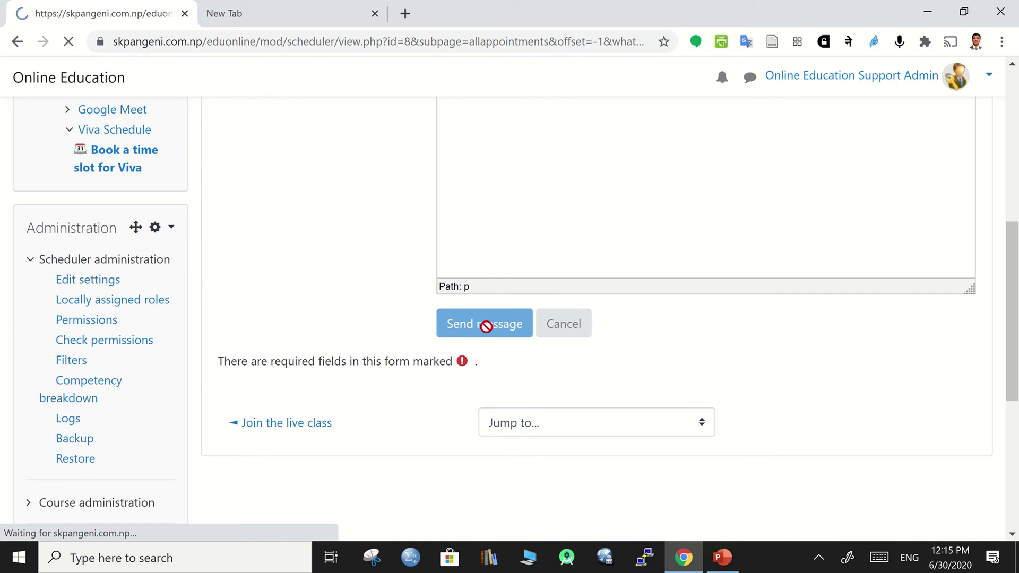
Step: Scroll through the slot list and Schedule by student section after the 'Message sent to 1 recipients' confirmation
{"action": "scroll", "coordinate": [487, 327], "scroll_direction": "down", "scroll_amount": 5}
{"action": "scroll", "coordinate": [487, 327], "scroll_direction": "down", "scroll_amount": 20}
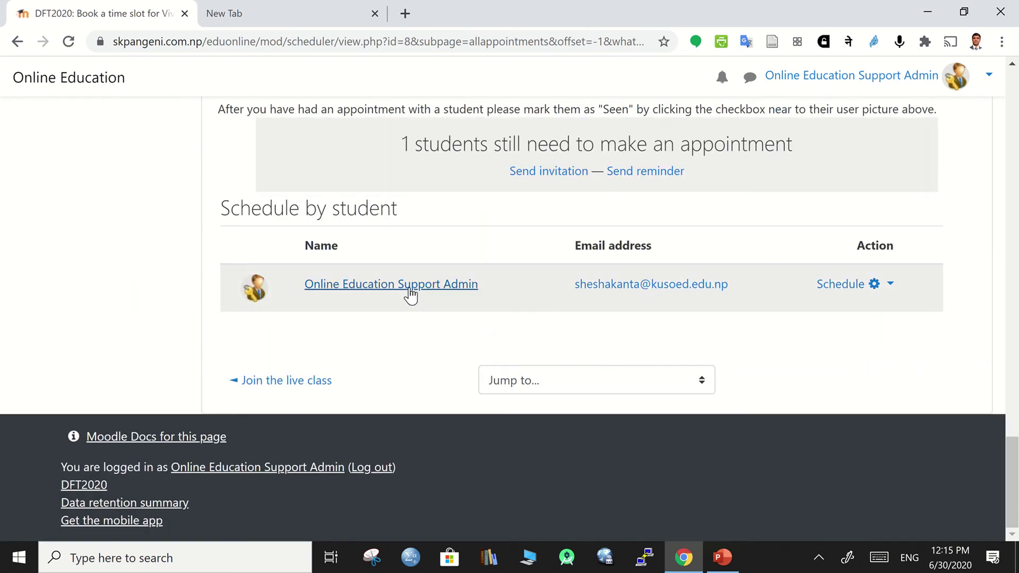
{"action": "scroll", "coordinate": [457, 305], "scroll_direction": "up", "scroll_amount": 5}
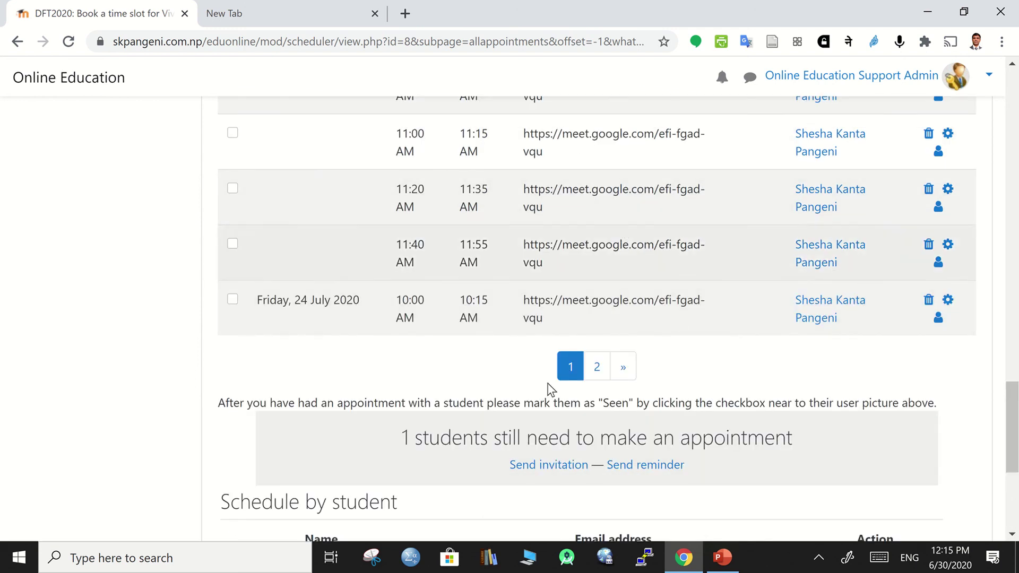
{"action": "scroll", "coordinate": [766, 401], "scroll_direction": "down", "scroll_amount": 5}
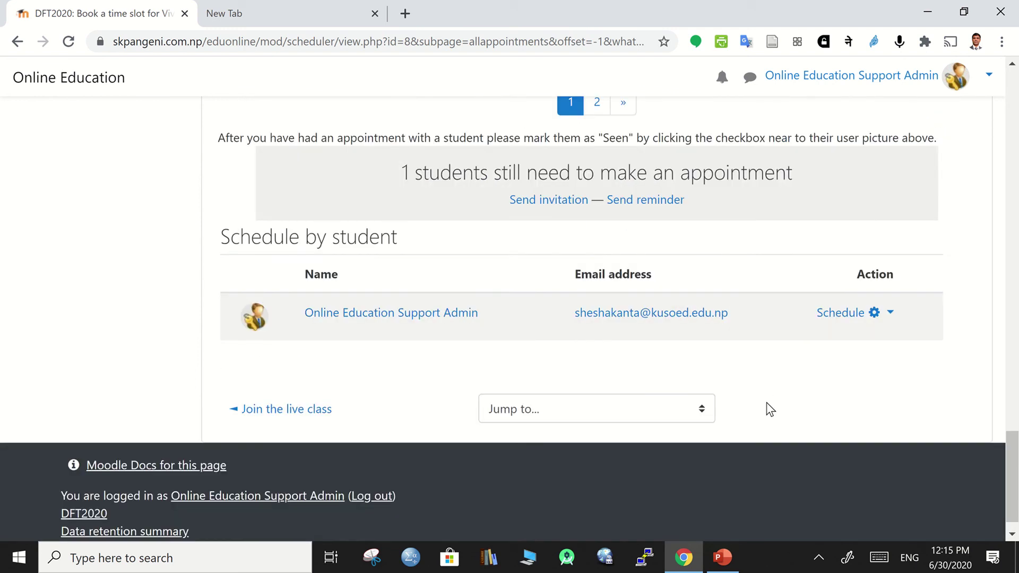
{"action": "scroll", "coordinate": [766, 409], "scroll_direction": "up", "scroll_amount": 2}
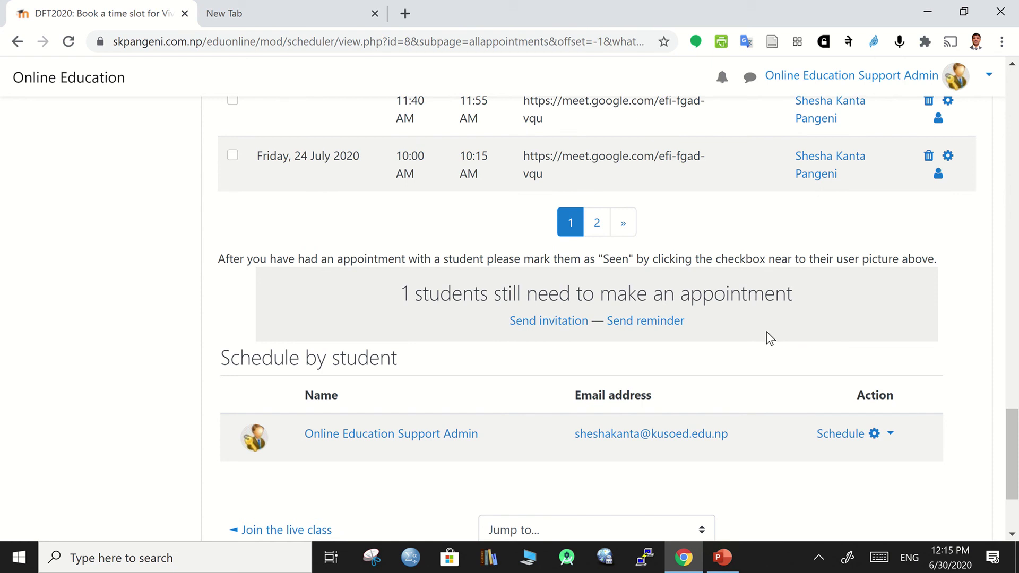
{"action": "scroll", "coordinate": [767, 331], "scroll_direction": "up", "scroll_amount": 20}
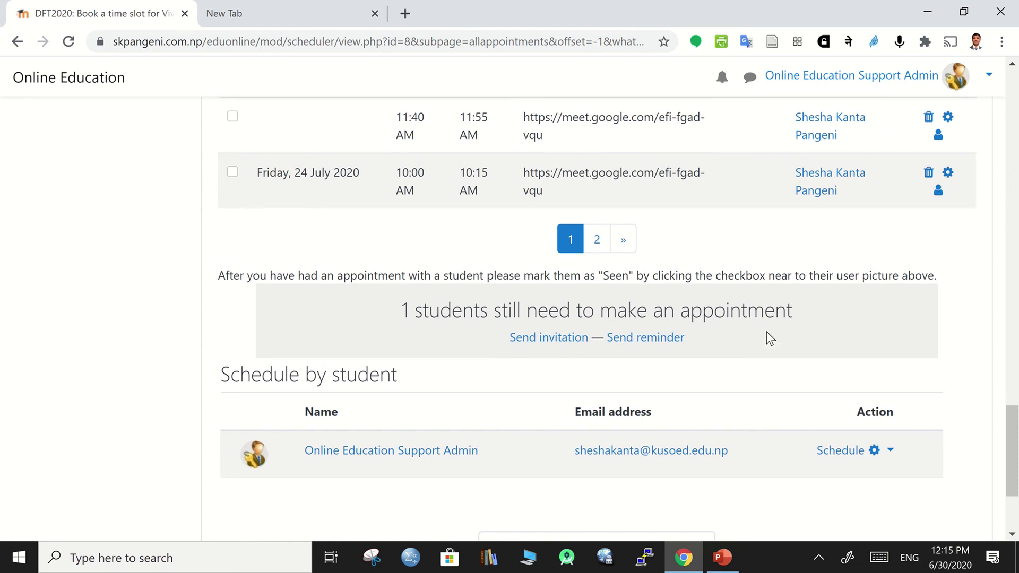
{"action": "scroll", "coordinate": [770, 337], "scroll_direction": "up", "scroll_amount": 10}
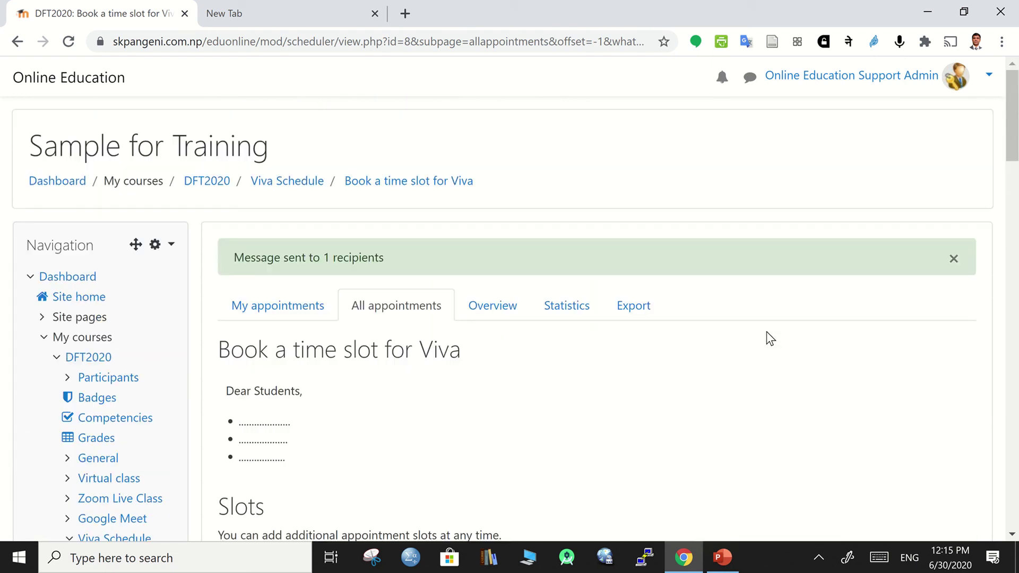
{"action": "scroll", "coordinate": [770, 338], "scroll_direction": "down", "scroll_amount": 1}
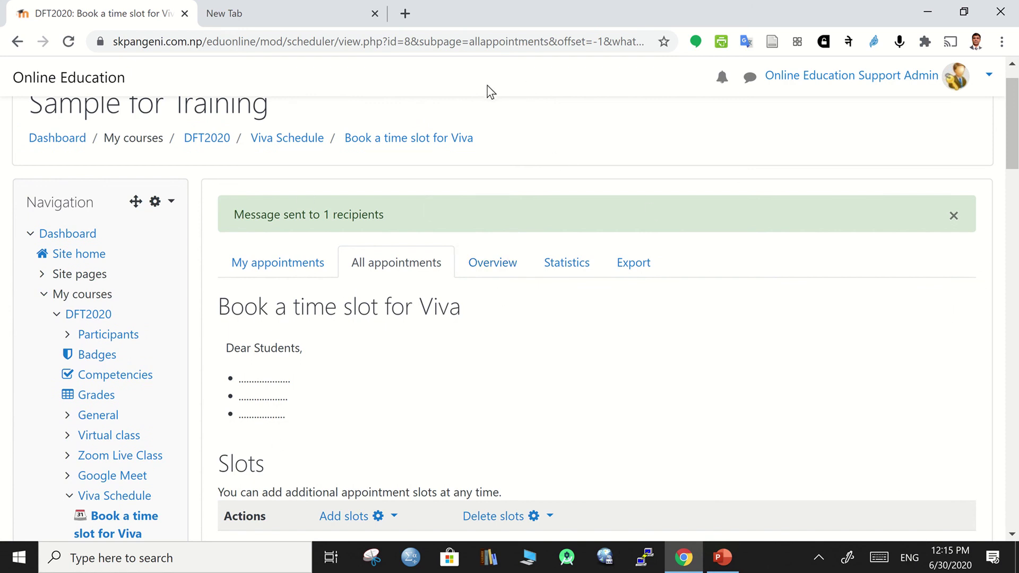
Step: Reopen Book a time slot for Viva from the Viva Schedule section and open the user menu
{"action": "left_click", "coordinate": [295, 144]}
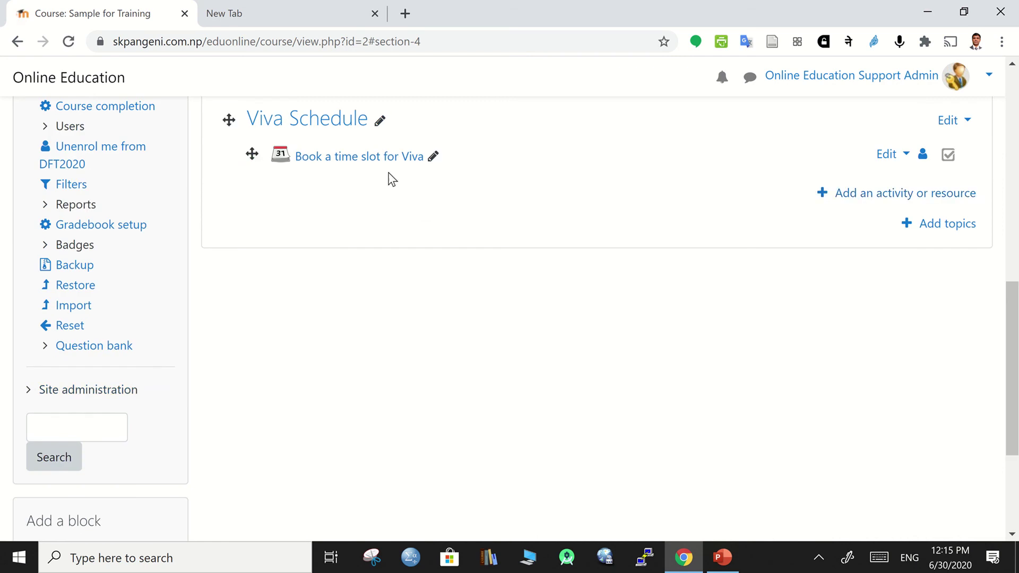
{"action": "left_click", "coordinate": [348, 157]}
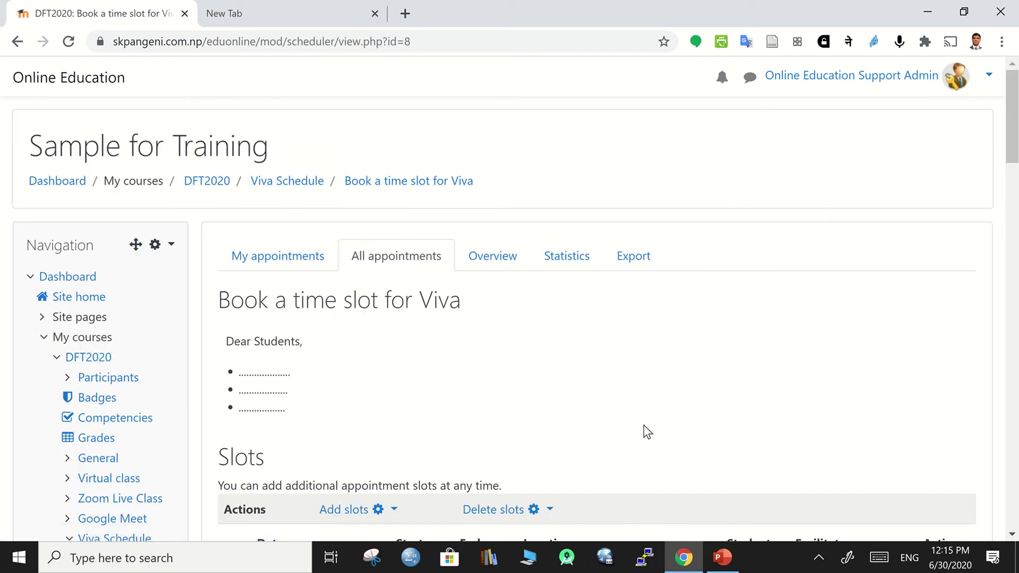
{"action": "scroll", "coordinate": [644, 432], "scroll_direction": "down", "scroll_amount": 15}
{"action": "scroll", "coordinate": [644, 432], "scroll_direction": "down", "scroll_amount": 10}
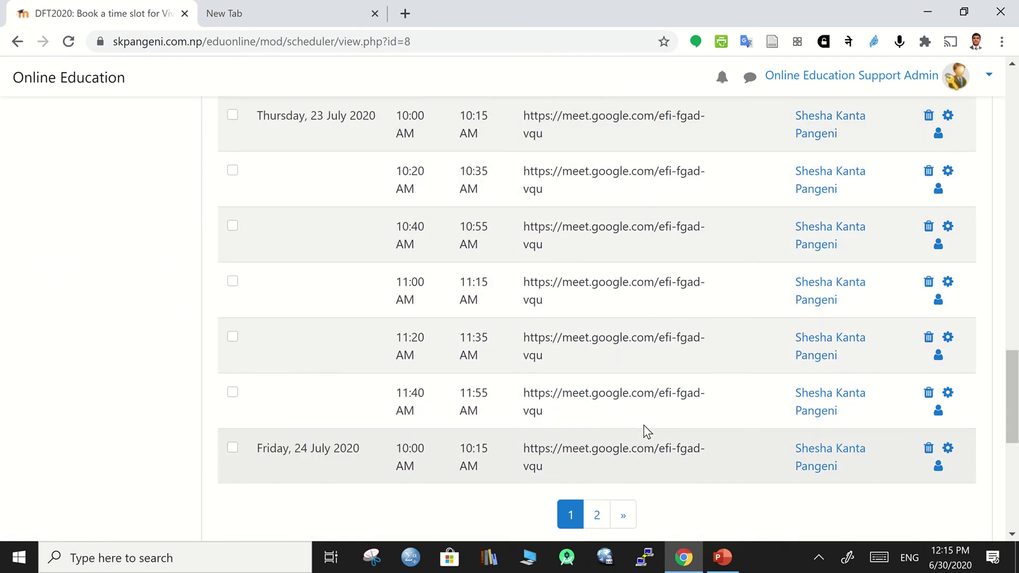
{"action": "scroll", "coordinate": [643, 431], "scroll_direction": "up", "scroll_amount": 20}
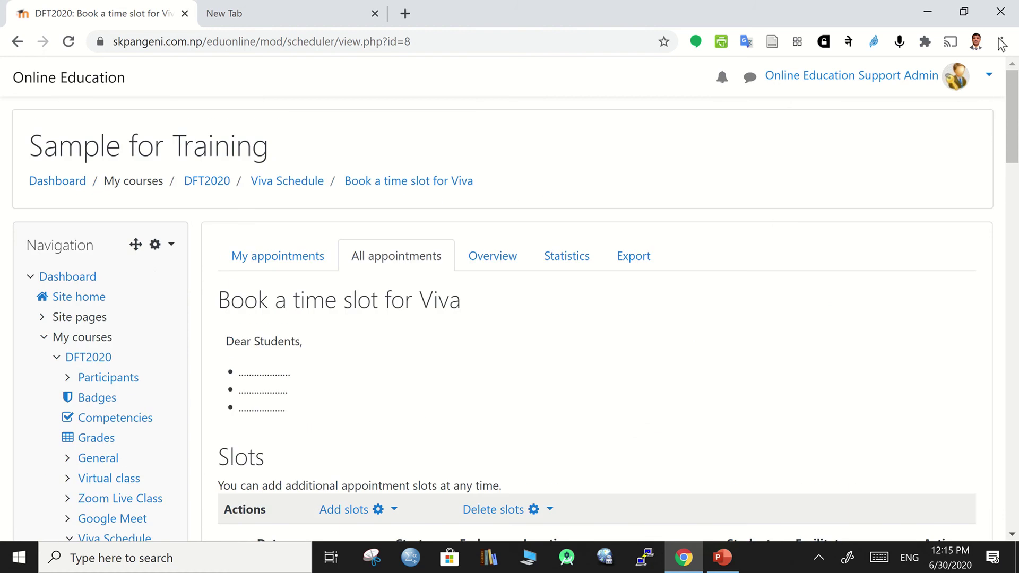
{"action": "left_click", "coordinate": [982, 74]}
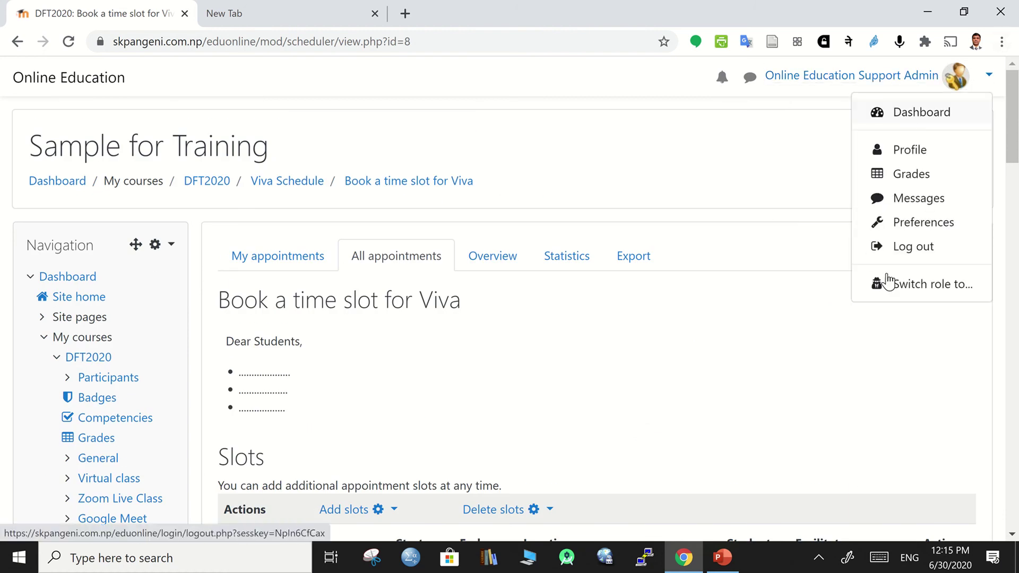
Step: Switch role to Student and scroll to the Available slots table
{"action": "left_click", "coordinate": [923, 288]}
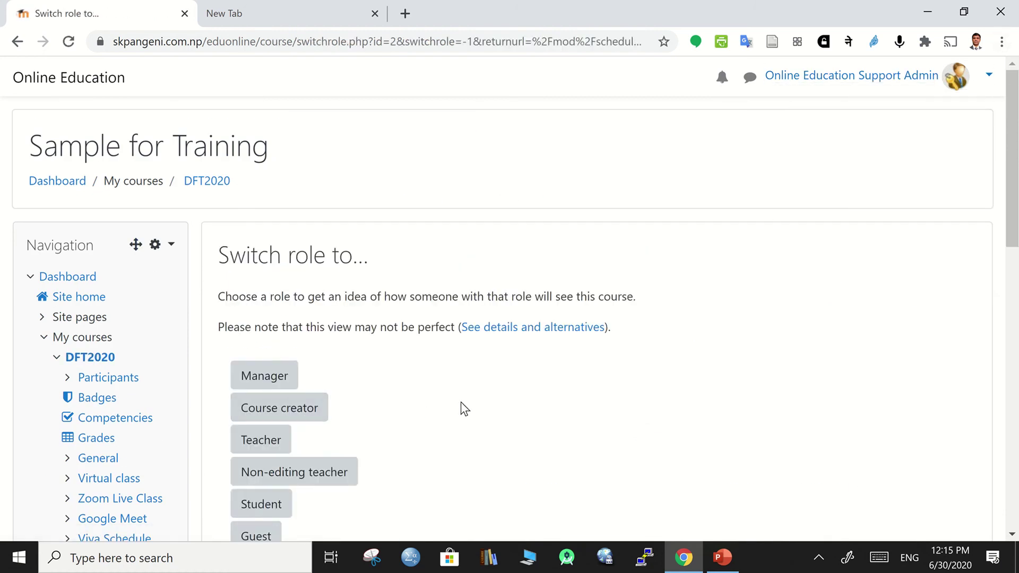
{"action": "scroll", "coordinate": [461, 403], "scroll_direction": "down", "scroll_amount": 3}
{"action": "left_click", "coordinate": [269, 351]}
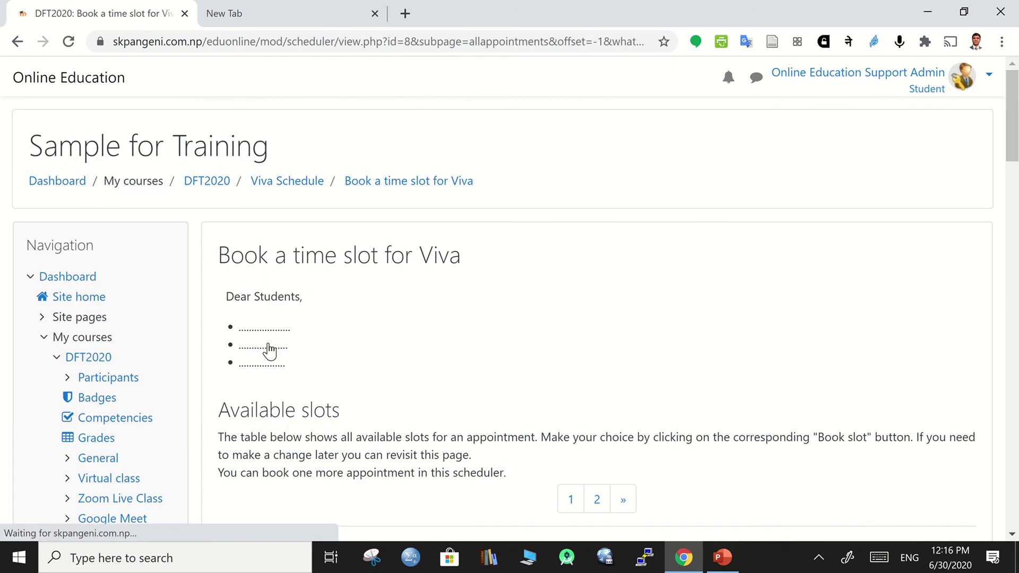
{"action": "scroll", "coordinate": [668, 344], "scroll_direction": "down", "scroll_amount": 10}
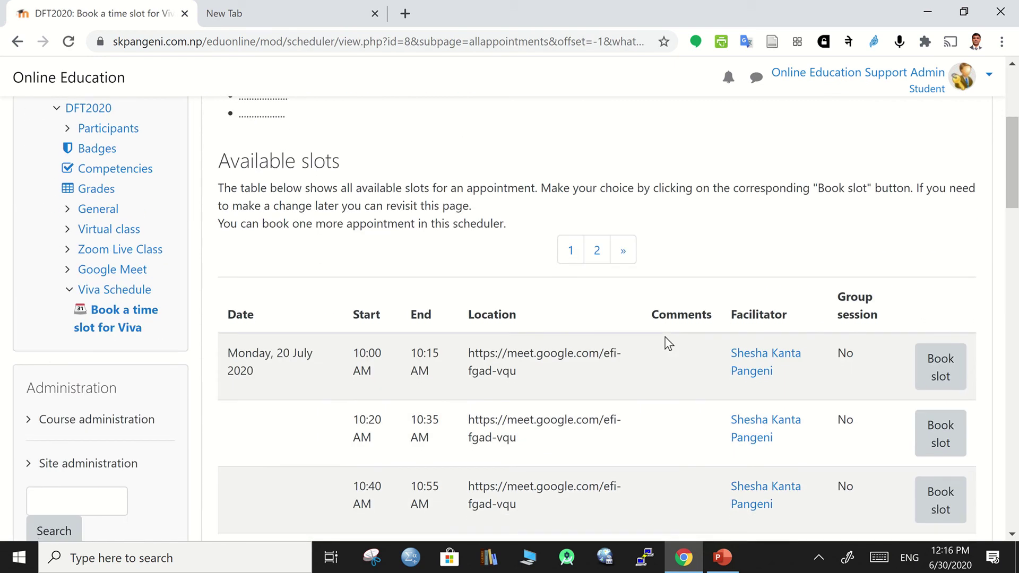
{"action": "scroll", "coordinate": [668, 344], "scroll_direction": "up", "scroll_amount": 2}
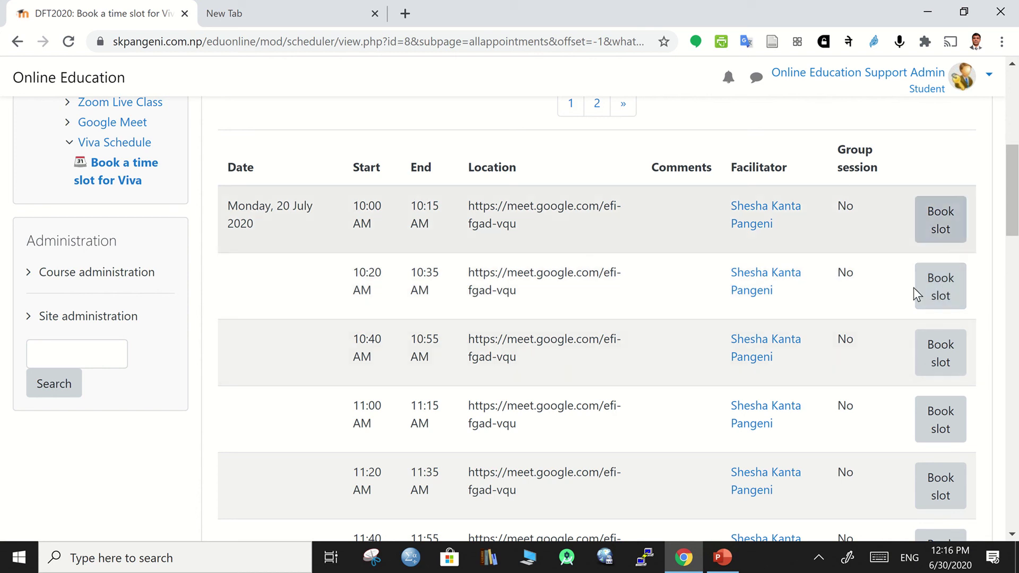
Step: Book the Monday 20 July 10:20 AM slot and scroll to the Your message and Upload files fields
{"action": "left_click", "coordinate": [944, 291]}
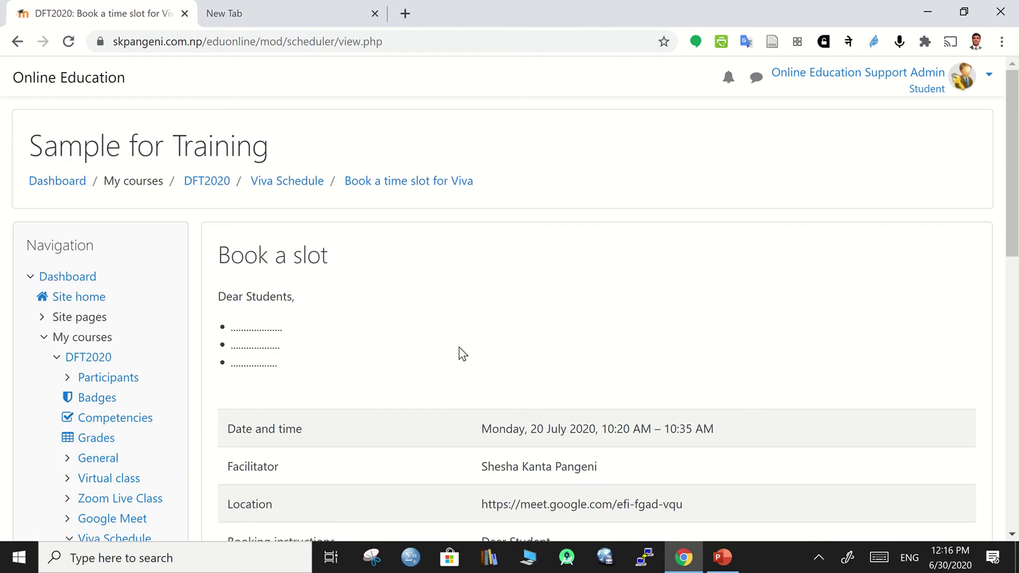
{"action": "scroll", "coordinate": [460, 353], "scroll_direction": "down", "scroll_amount": 2}
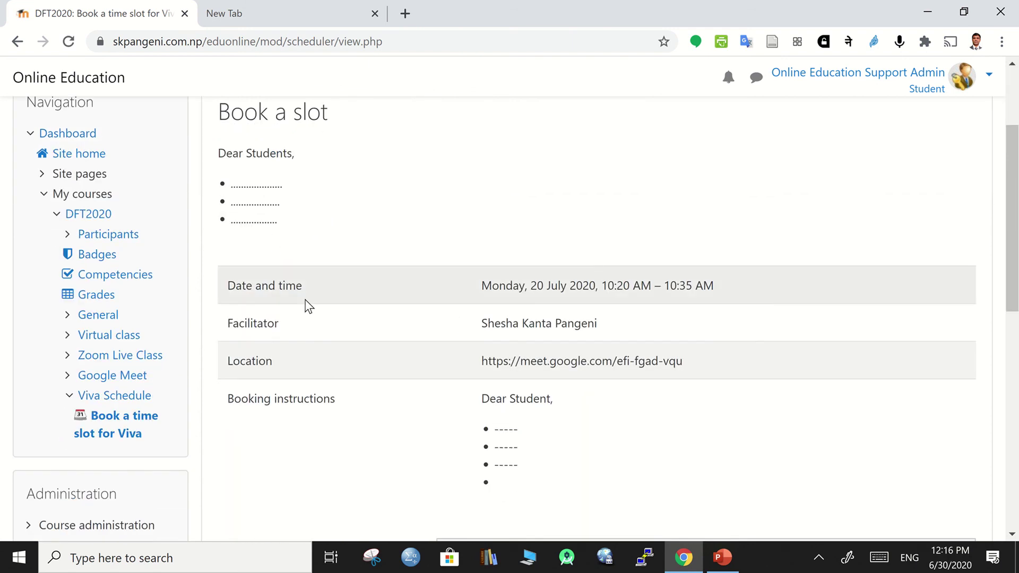
{"action": "scroll", "coordinate": [309, 307], "scroll_direction": "down", "scroll_amount": 3}
{"action": "scroll", "coordinate": [619, 266], "scroll_direction": "up", "scroll_amount": 2}
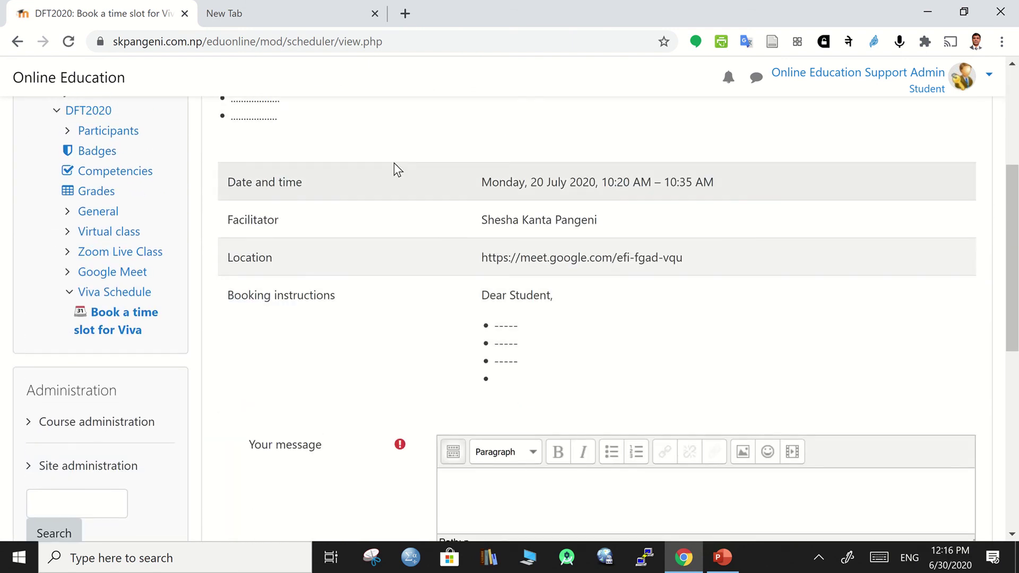
{"action": "scroll", "coordinate": [557, 353], "scroll_direction": "down", "scroll_amount": 3}
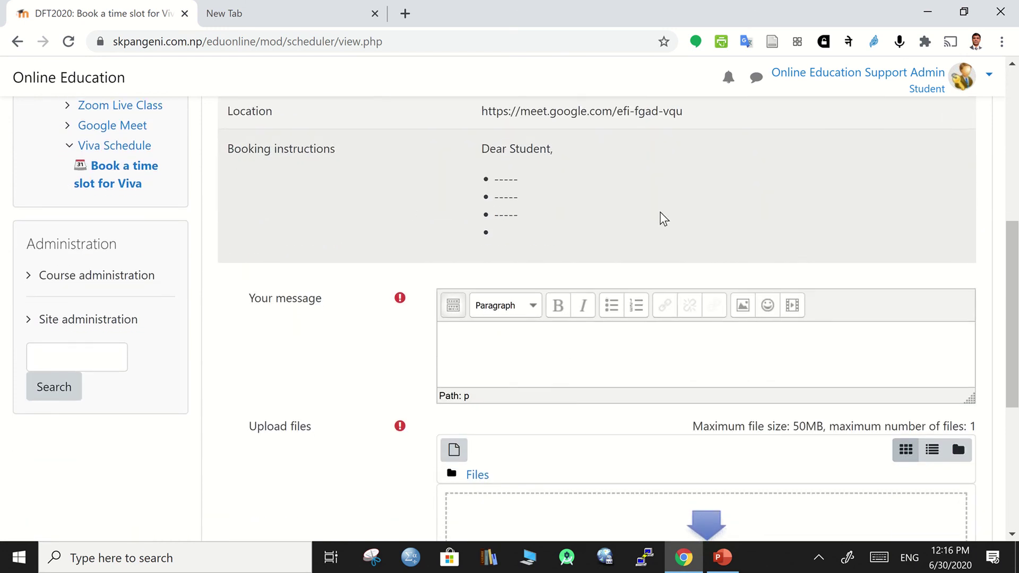
{"action": "scroll", "coordinate": [663, 218], "scroll_direction": "up", "scroll_amount": 6}
{"action": "scroll", "coordinate": [662, 219], "scroll_direction": "down", "scroll_amount": 1}
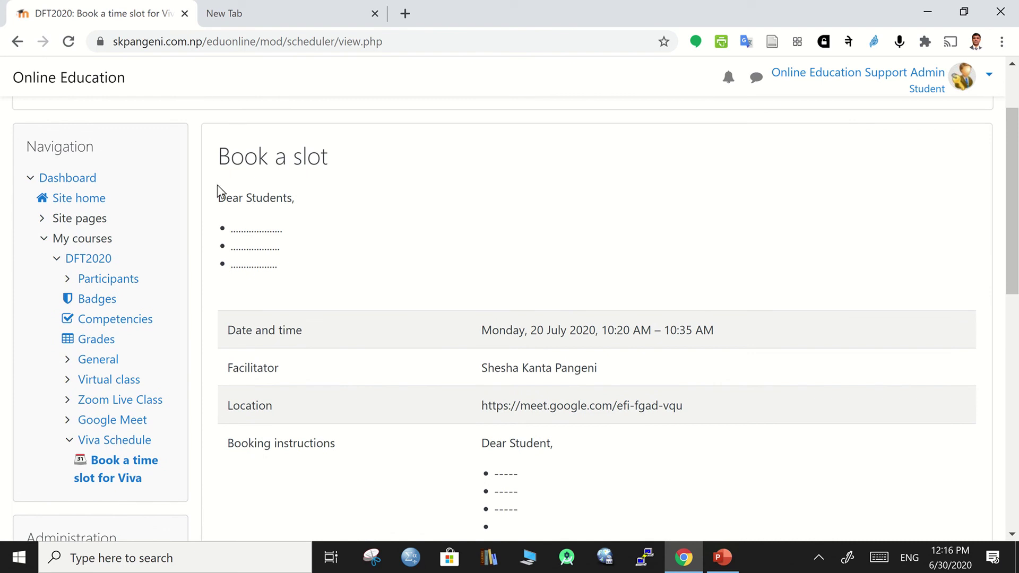
{"action": "scroll", "coordinate": [423, 282], "scroll_direction": "down", "scroll_amount": 3}
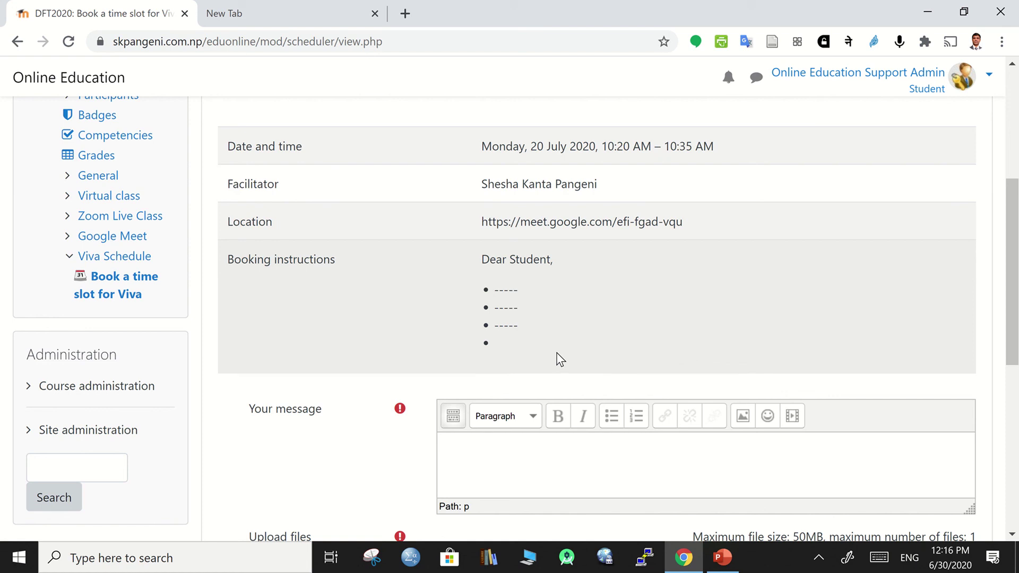
{"action": "scroll", "coordinate": [534, 345], "scroll_direction": "down", "scroll_amount": 2}
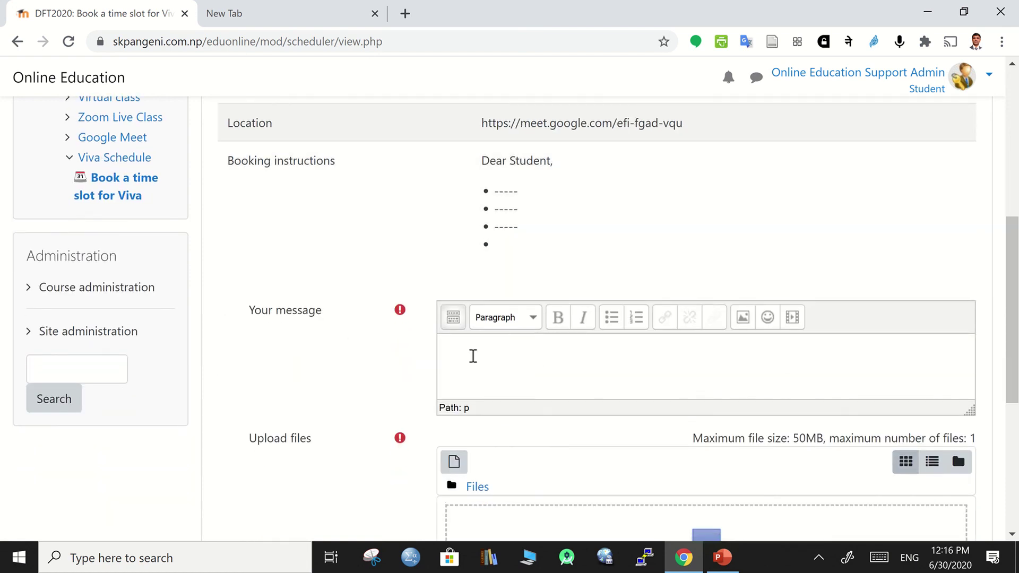
{"action": "scroll", "coordinate": [490, 363], "scroll_direction": "down", "scroll_amount": 2}
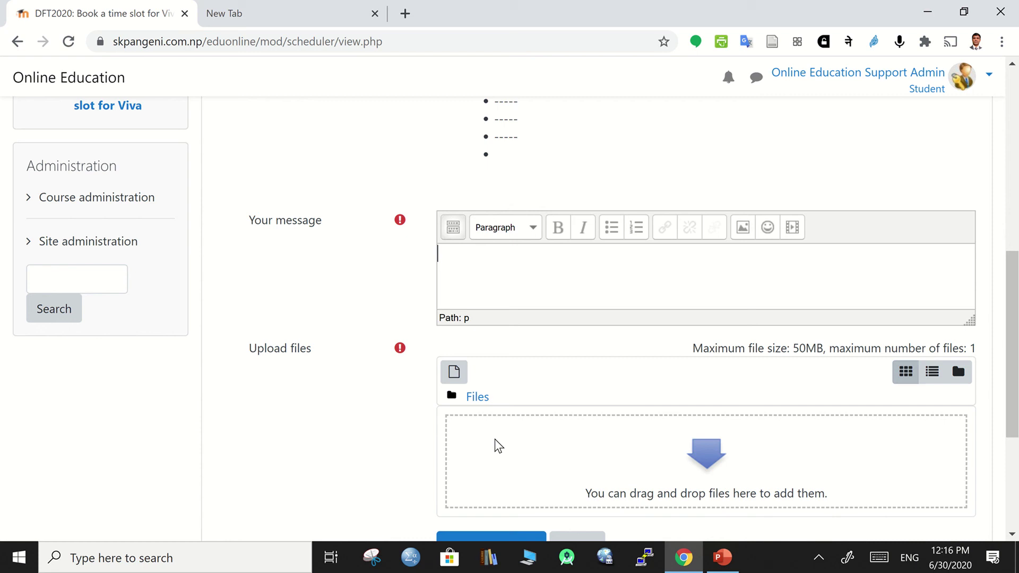
Step: Upload Form-Email.txt from the Desktop into the booking's file field
{"action": "left_click", "coordinate": [498, 444]}
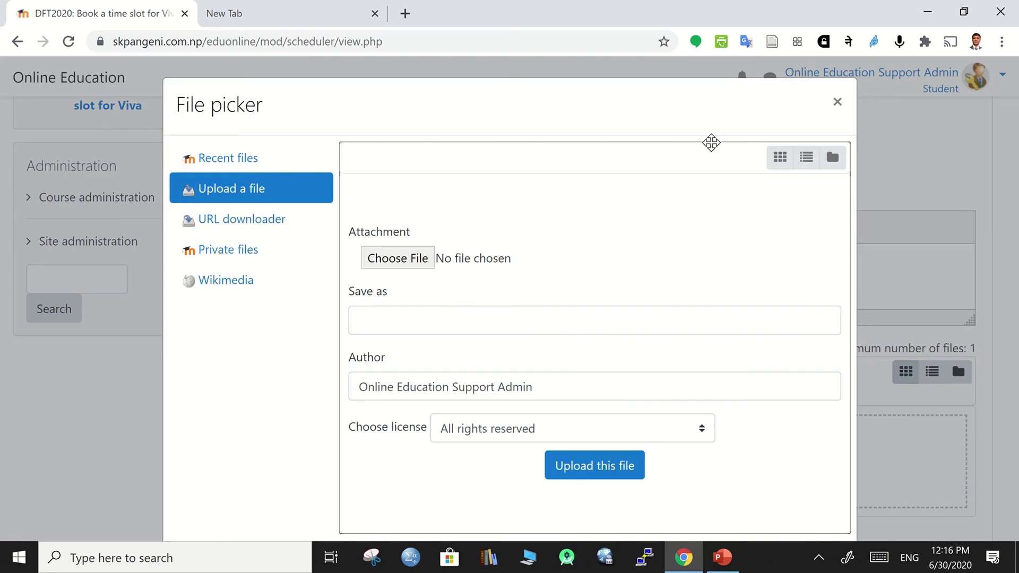
{"action": "left_click", "coordinate": [571, 474]}
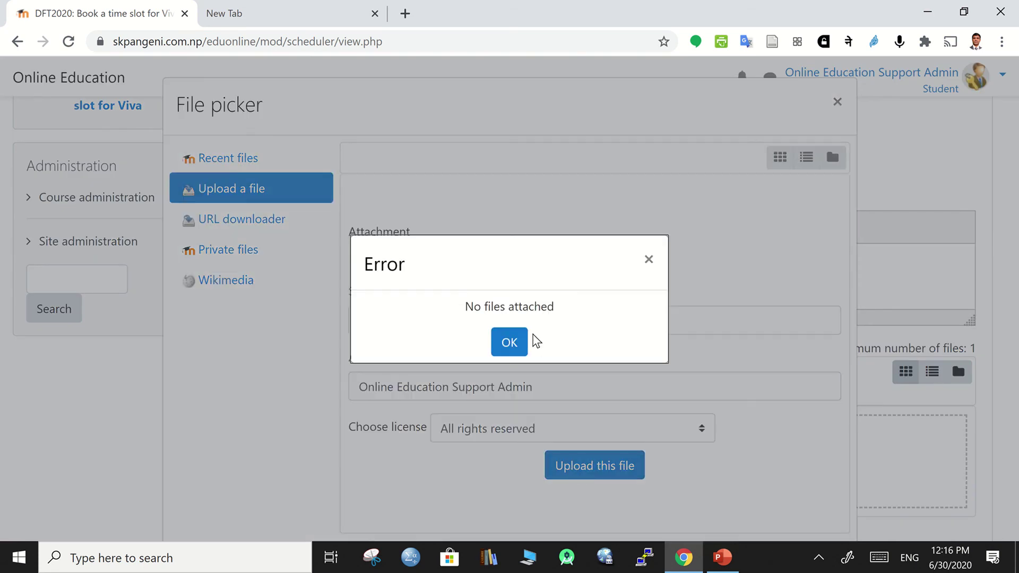
{"action": "left_click", "coordinate": [509, 342]}
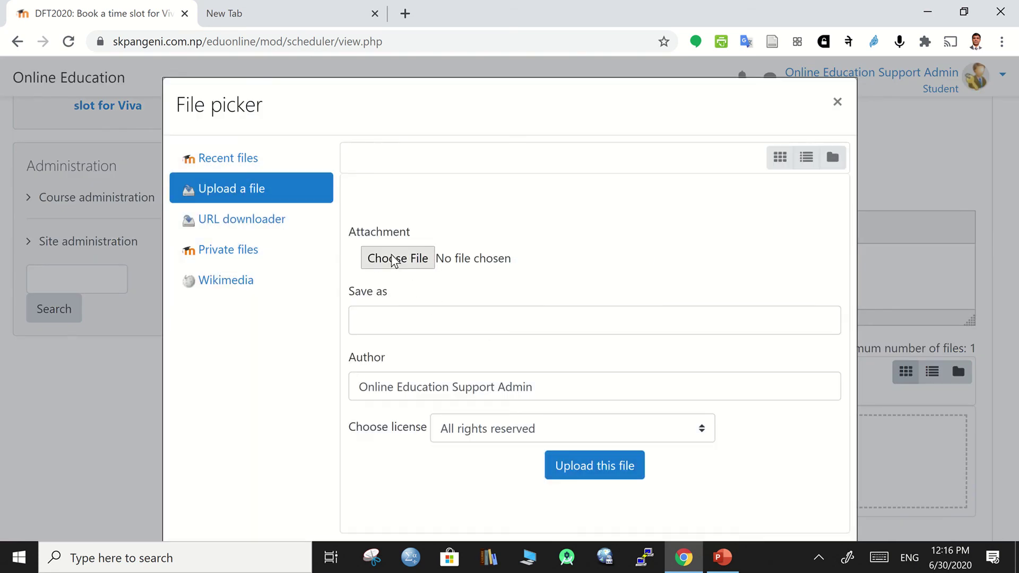
{"action": "left_click", "coordinate": [393, 261]}
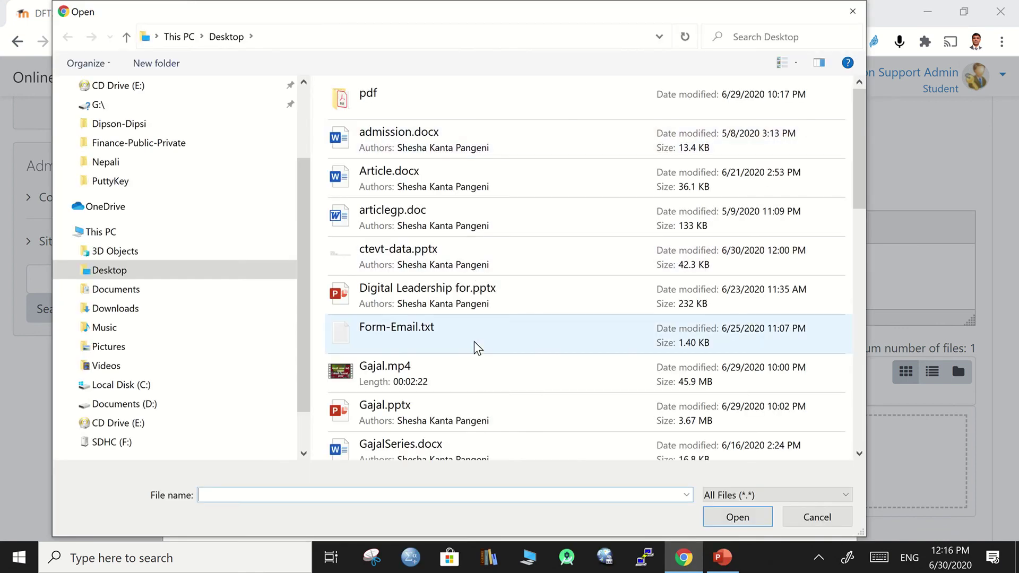
{"action": "double_click", "coordinate": [414, 333]}
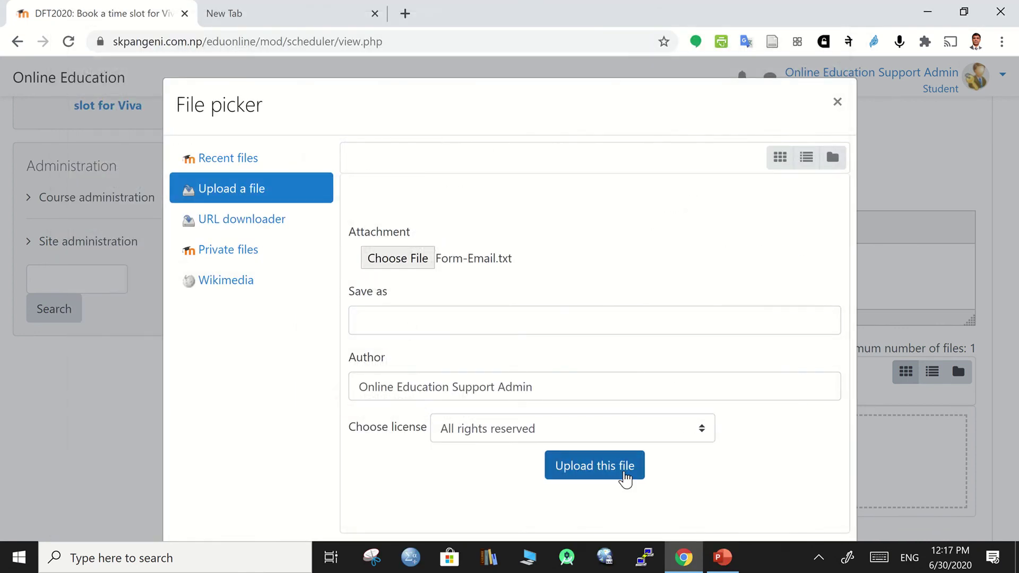
{"action": "left_click", "coordinate": [602, 474]}
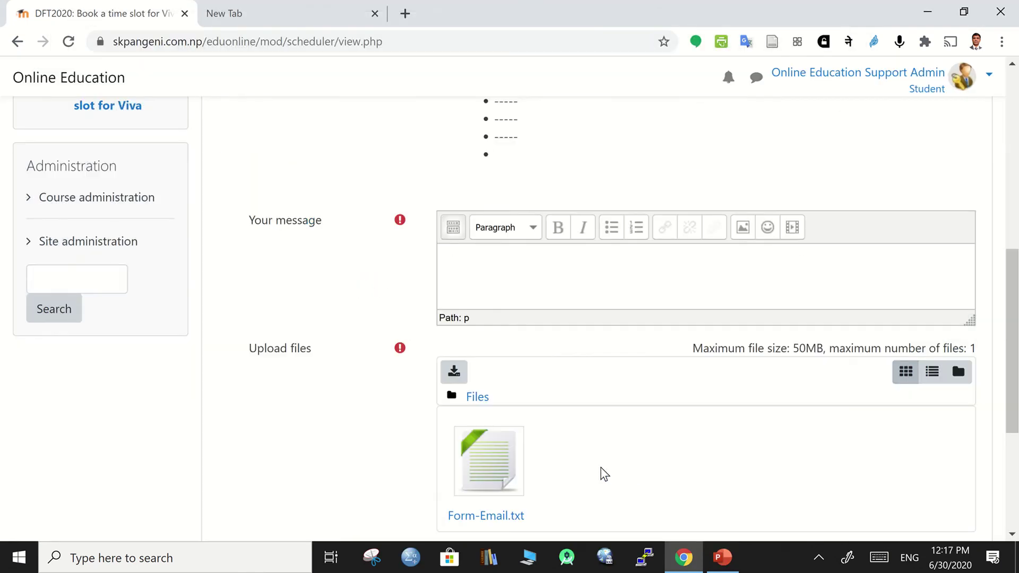
Step: Confirm the 'Yes, I agree' booking and check the 20 July 10:20 AM slot under Upcoming slots
{"action": "scroll", "coordinate": [553, 247], "scroll_direction": "down", "scroll_amount": 2}
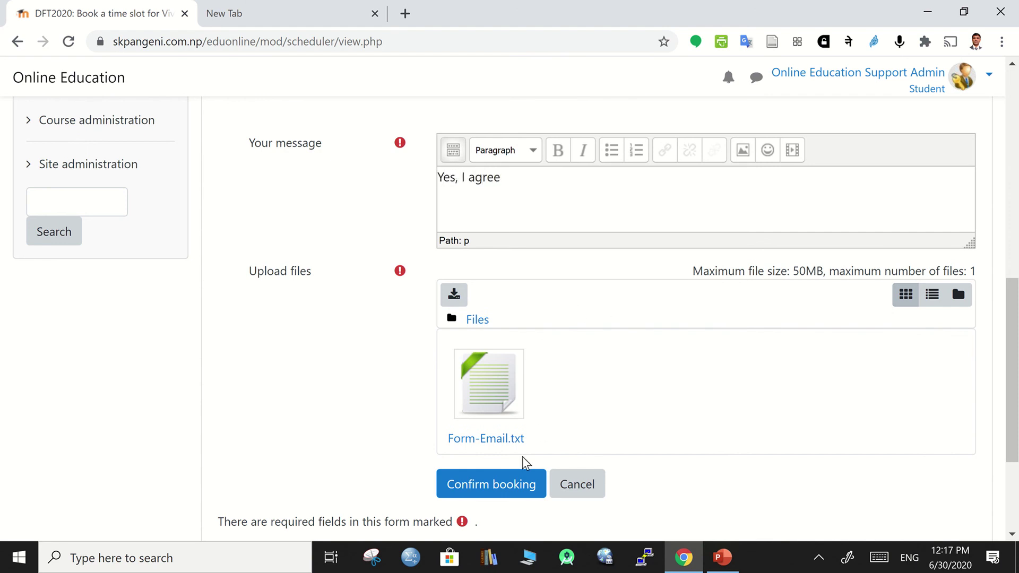
{"action": "left_click", "coordinate": [474, 483]}
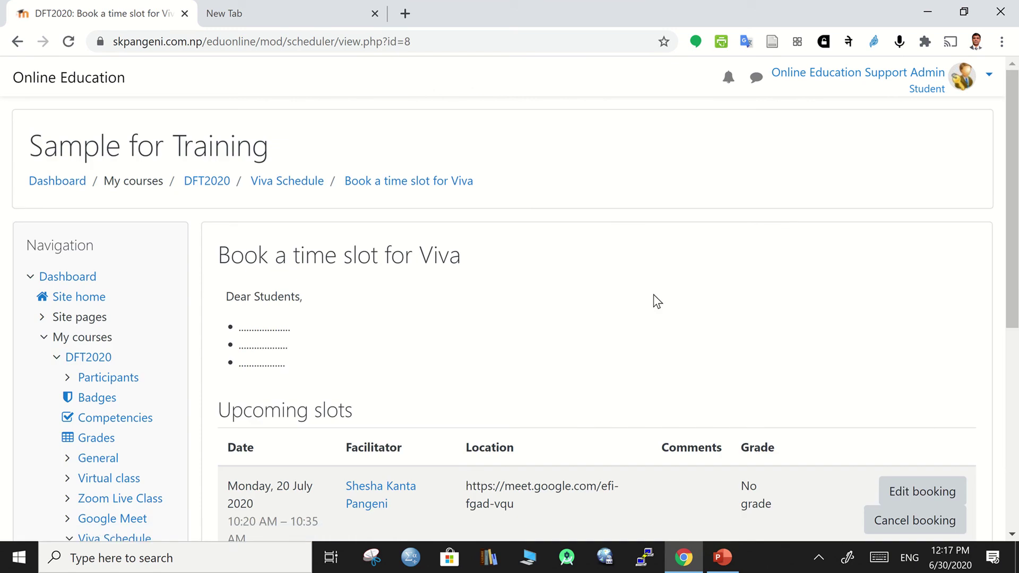
{"action": "scroll", "coordinate": [657, 301], "scroll_direction": "down", "scroll_amount": 8}
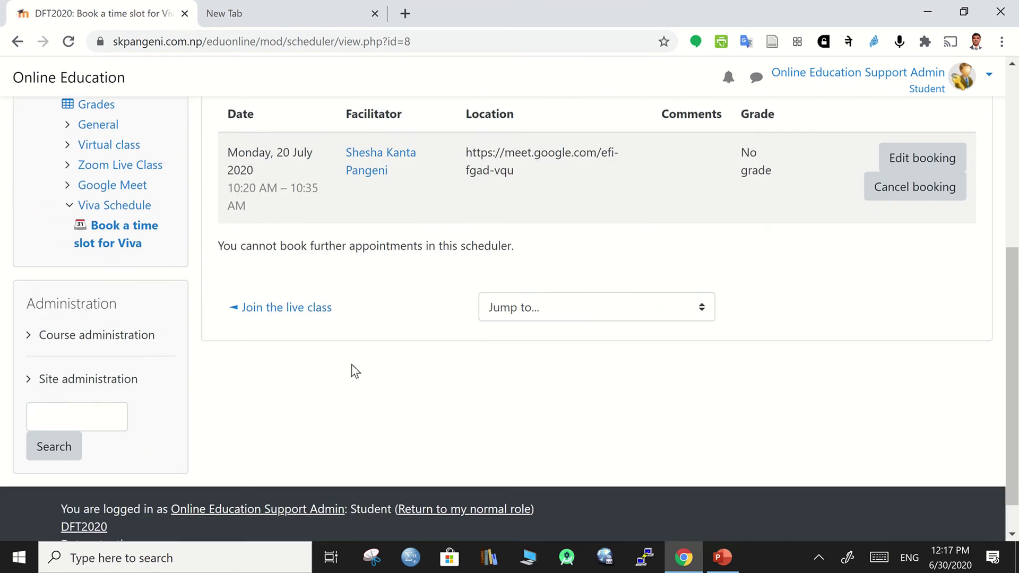
{"action": "scroll", "coordinate": [351, 364], "scroll_direction": "up", "scroll_amount": 3}
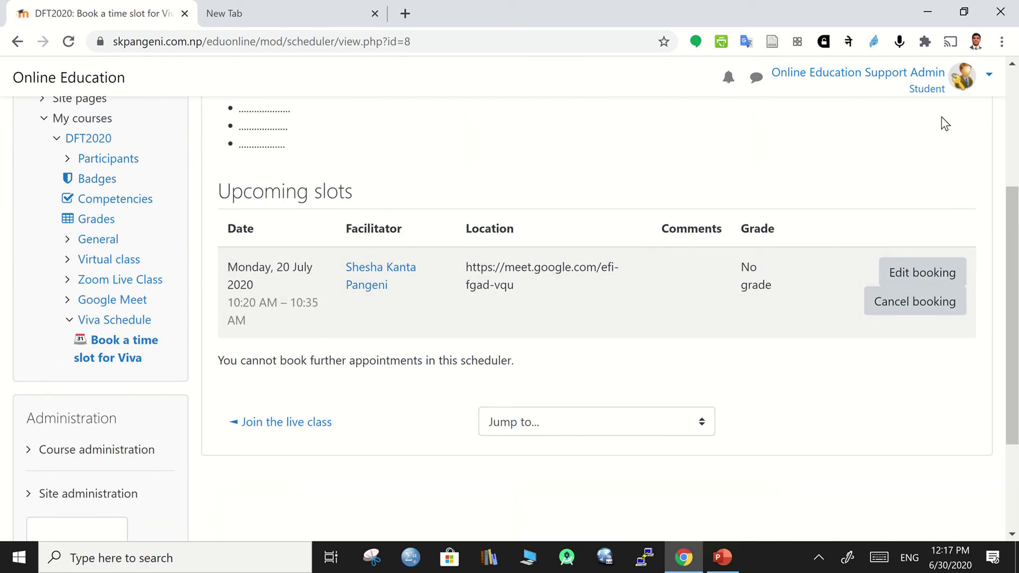
{"action": "left_click", "coordinate": [934, 90]}
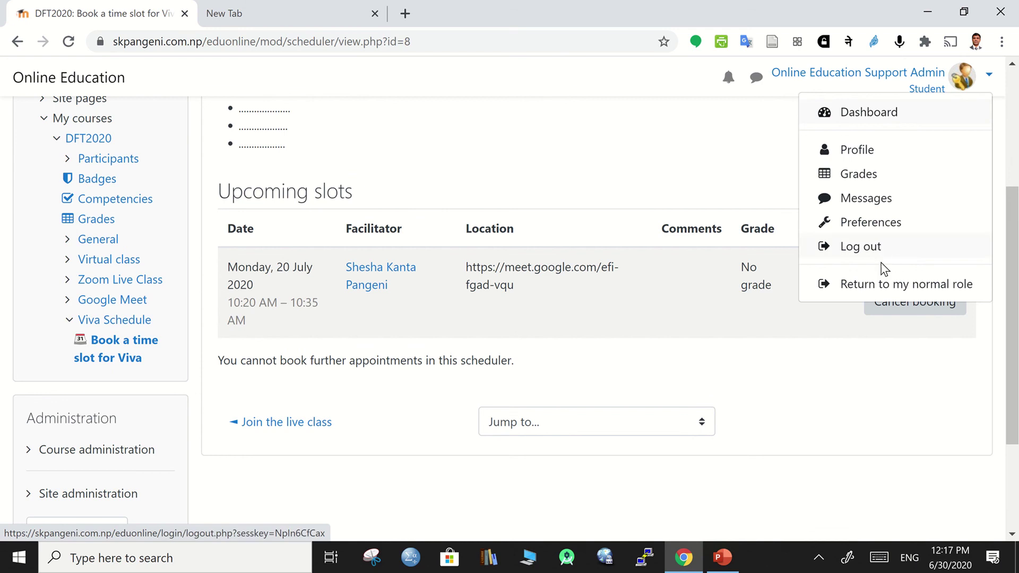
Step: Return to the normal teacher role and check the 10:20 AM slot lists the student's booking
{"action": "left_click", "coordinate": [847, 281]}
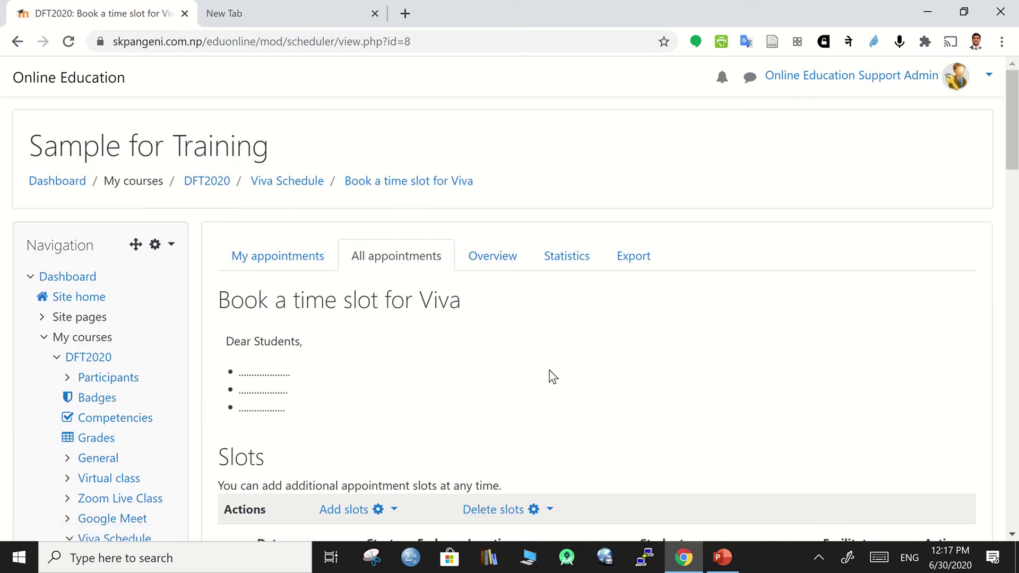
{"action": "scroll", "coordinate": [552, 377], "scroll_direction": "down", "scroll_amount": 10}
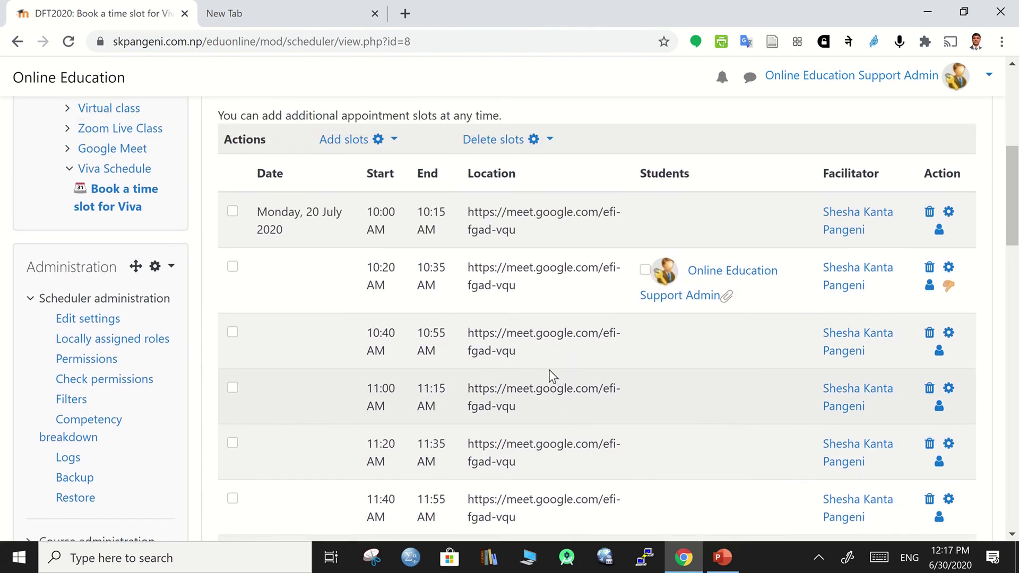
{"action": "scroll", "coordinate": [552, 377], "scroll_direction": "up", "scroll_amount": 1}
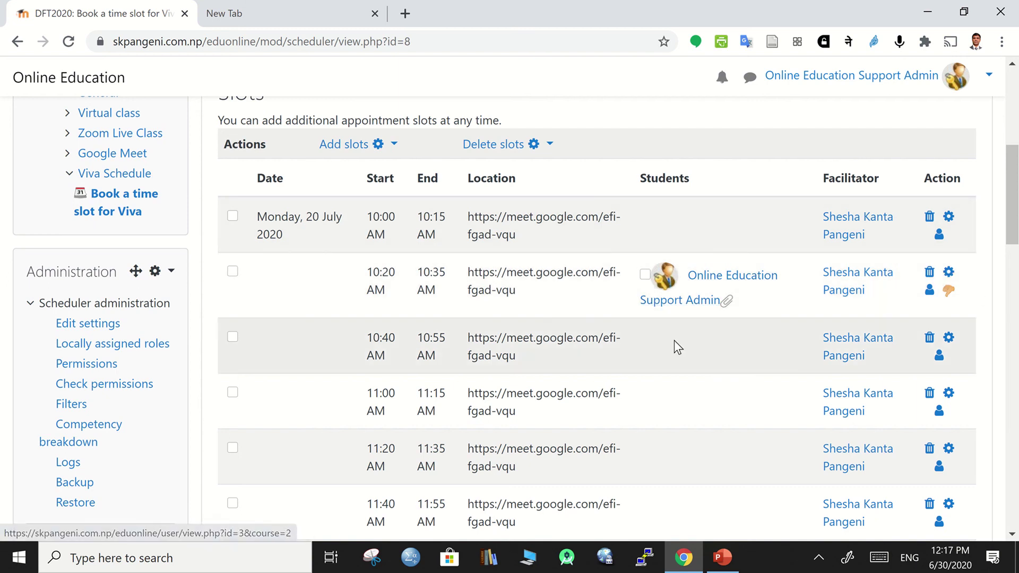
{"action": "scroll", "coordinate": [674, 341], "scroll_direction": "down", "scroll_amount": 10}
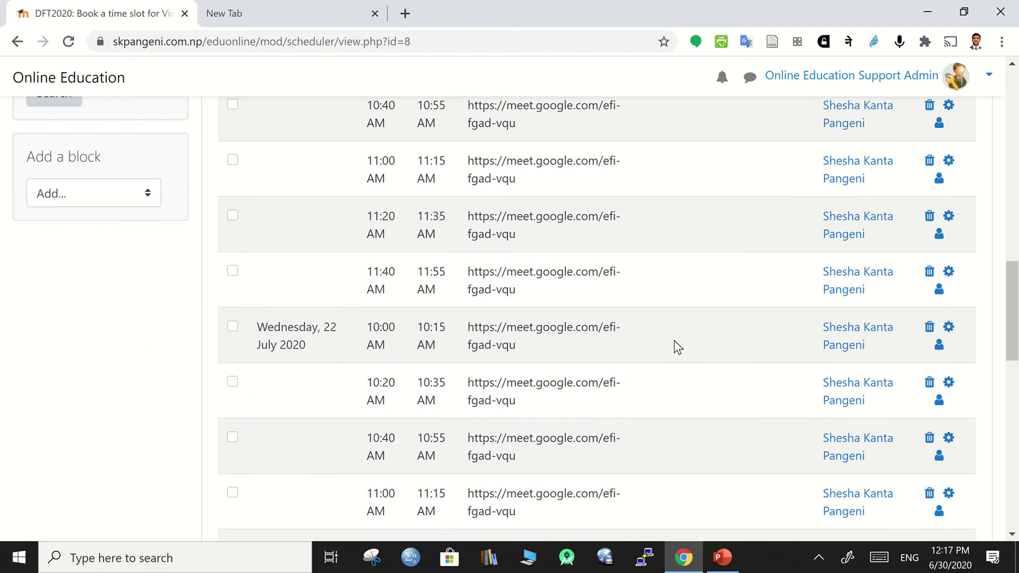
{"action": "scroll", "coordinate": [674, 341], "scroll_direction": "up", "scroll_amount": 10}
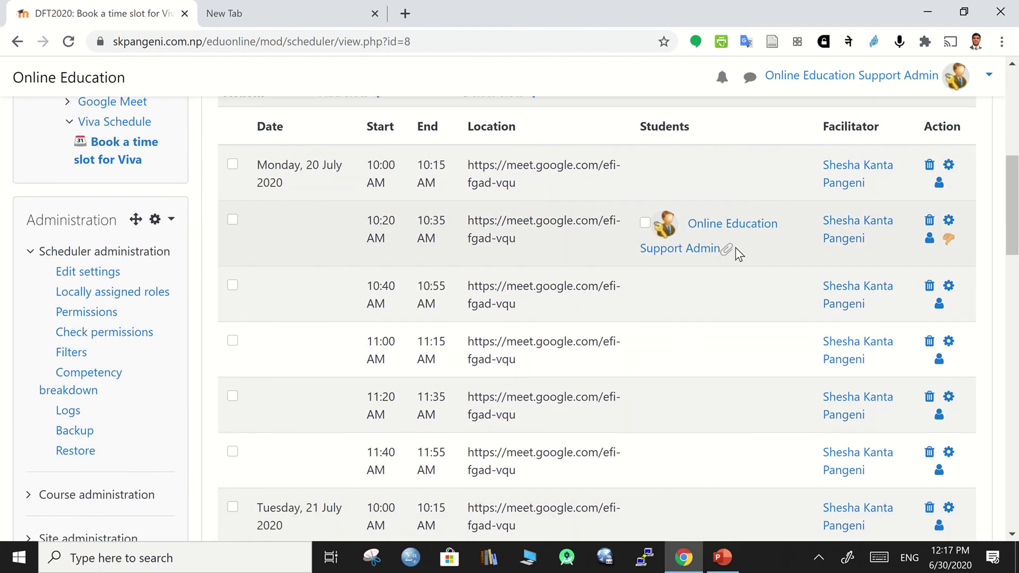
Step: View the booked student's profile, then go back to the viva scheduler's slot list
{"action": "left_click", "coordinate": [664, 225]}
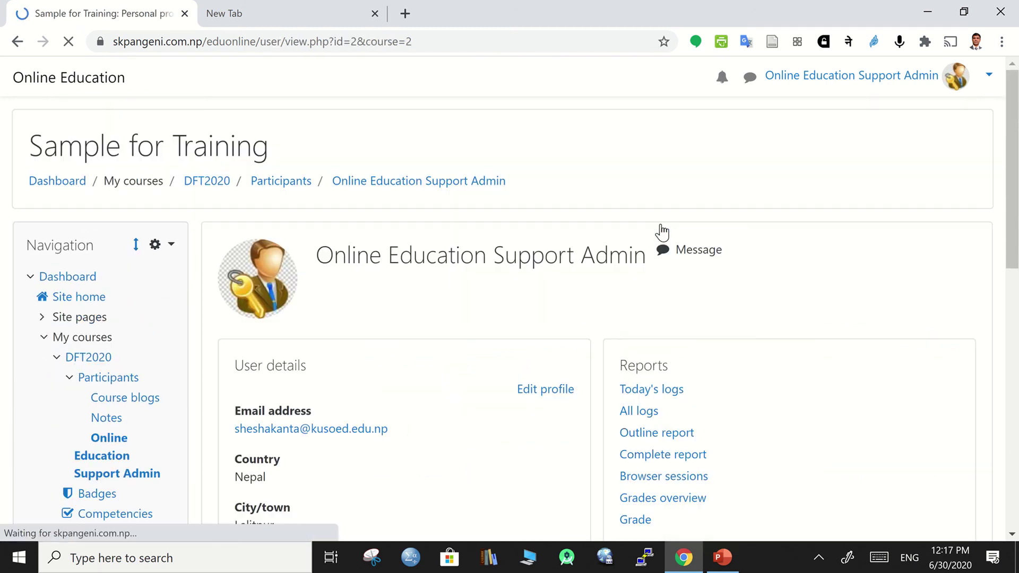
{"action": "scroll", "coordinate": [660, 230], "scroll_direction": "down", "scroll_amount": 2}
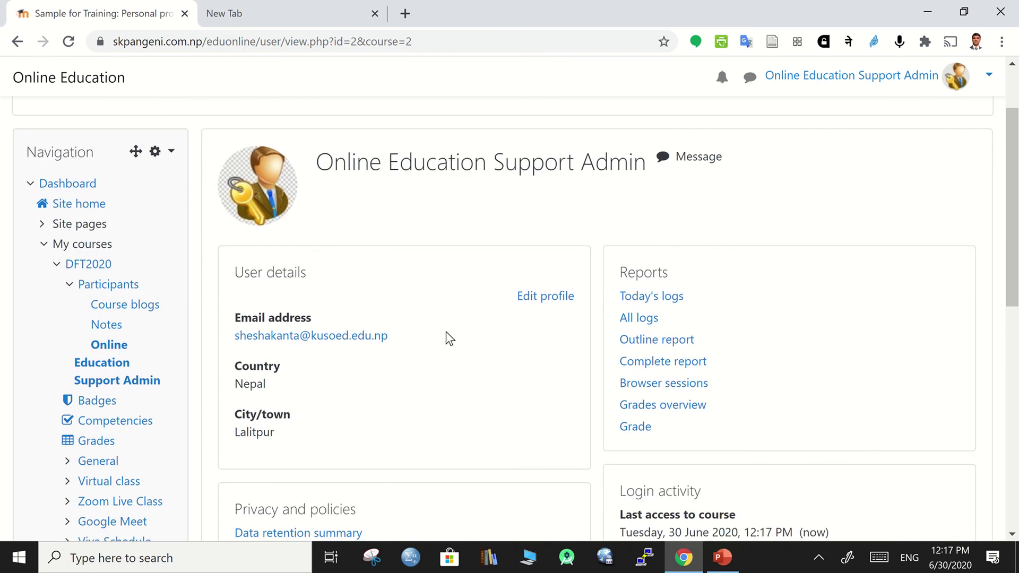
{"action": "left_click", "coordinate": [18, 42]}
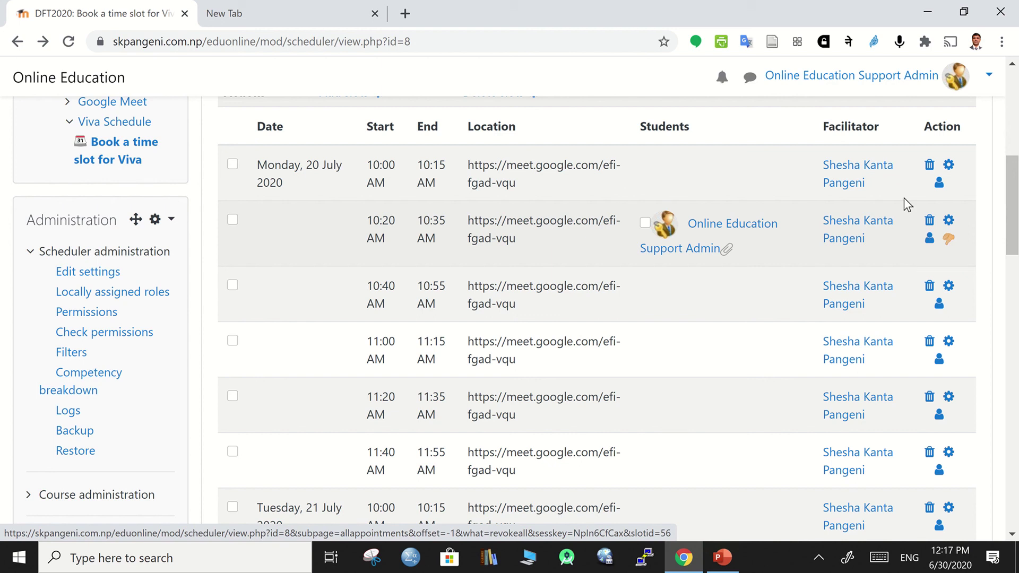
{"action": "scroll", "coordinate": [667, 441], "scroll_direction": "up", "scroll_amount": 8}
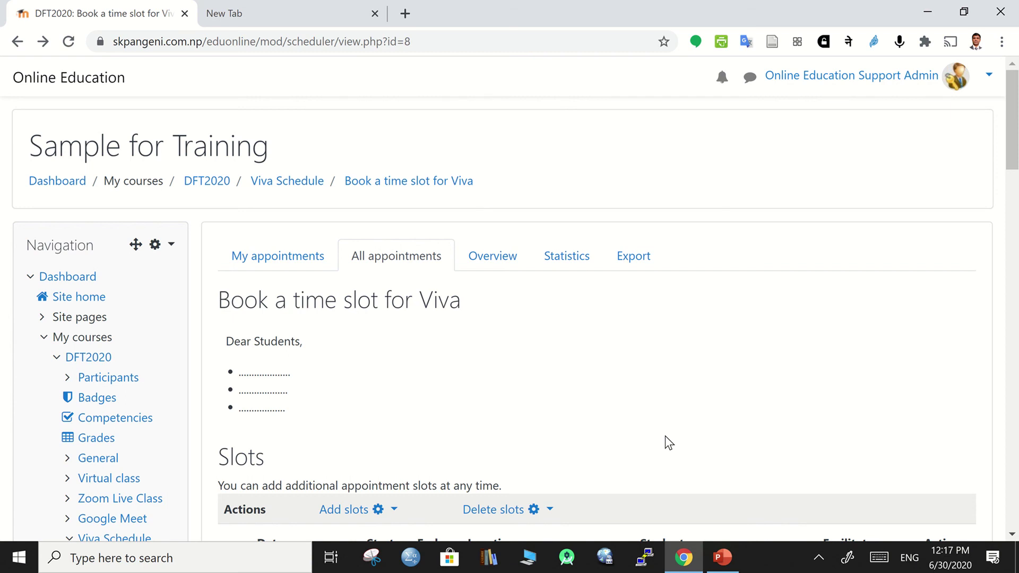
{"action": "scroll", "coordinate": [664, 436], "scroll_direction": "down", "scroll_amount": 6}
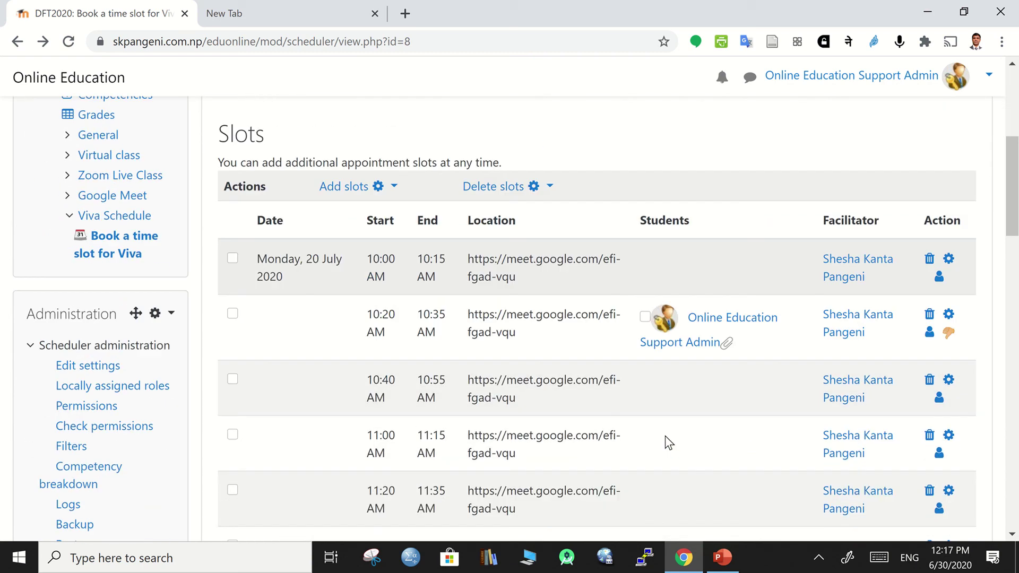
{"action": "scroll", "coordinate": [665, 437], "scroll_direction": "down", "scroll_amount": 1}
{"action": "scroll", "coordinate": [665, 437], "scroll_direction": "up", "scroll_amount": 7}
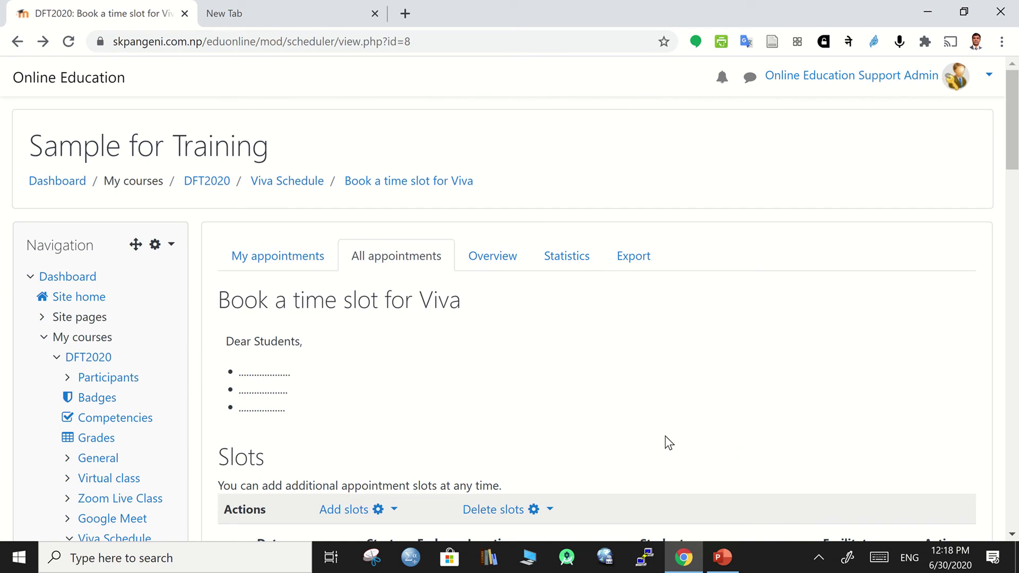
{"action": "scroll", "coordinate": [665, 437], "scroll_direction": "down", "scroll_amount": 5}
{"action": "scroll", "coordinate": [665, 437], "scroll_direction": "up", "scroll_amount": 5}
{"action": "scroll", "coordinate": [374, 362], "scroll_direction": "down", "scroll_amount": 5}
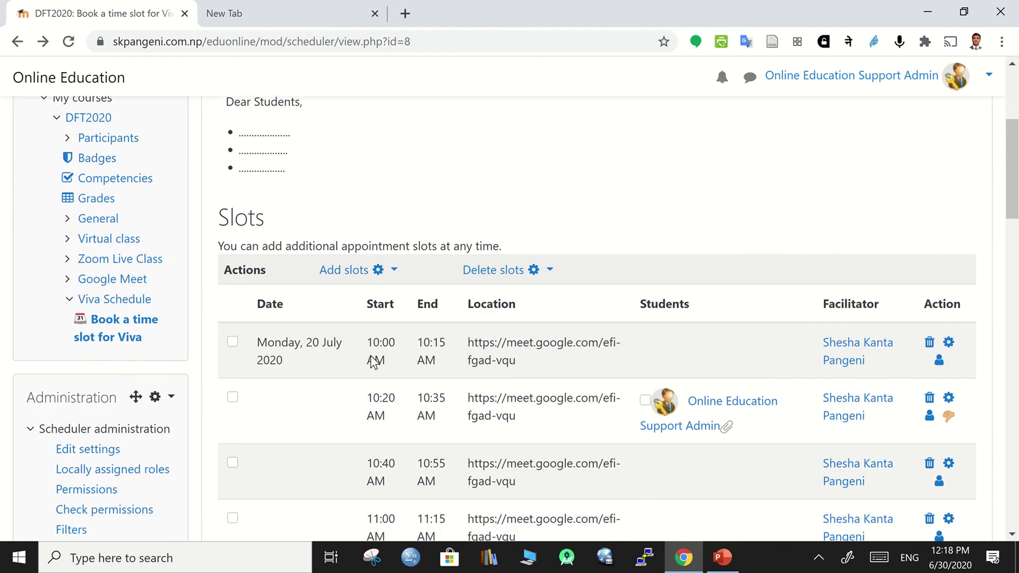